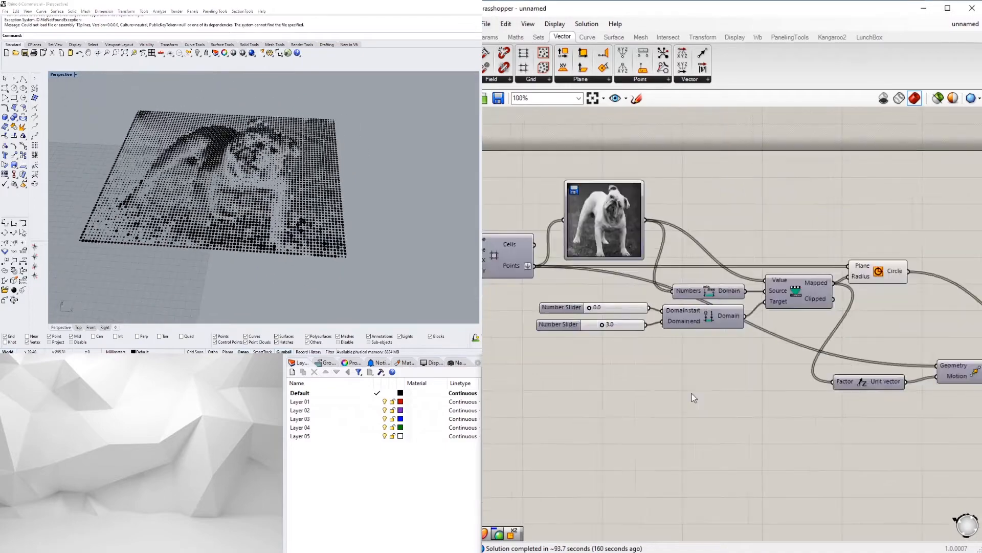
Examine the finished definition from the image sampler through the circles, unit vector and move components to the extrusion and its preview
{"action": "right_click", "coordinate": [785, 341]}
{"action": "left_click_drag", "start_coordinate": [748, 358], "coordinate": [743, 359]}
{"action": "right_click_drag", "start_coordinate": [916, 434], "coordinate": [558, 338]}
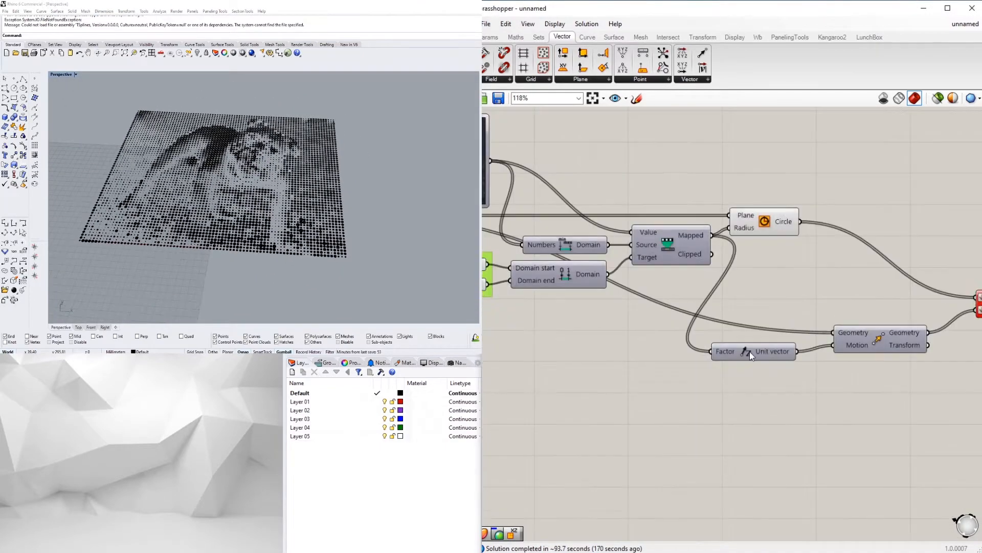
{"action": "left_click", "coordinate": [763, 351]}
{"action": "left_click", "coordinate": [790, 360], "text": "shift"}
{"action": "left_click_drag", "start_coordinate": [790, 360], "coordinate": [769, 319]}
{"action": "right_click_drag", "start_coordinate": [713, 269], "coordinate": [812, 322]}
{"action": "scroll", "coordinate": [638, 351], "scroll_direction": "down", "scroll_amount": 5}
{"action": "left_click", "coordinate": [730, 332]}
{"action": "right_click", "coordinate": [730, 331]}
{"action": "scroll", "coordinate": [859, 375], "scroll_direction": "up", "scroll_amount": 5}
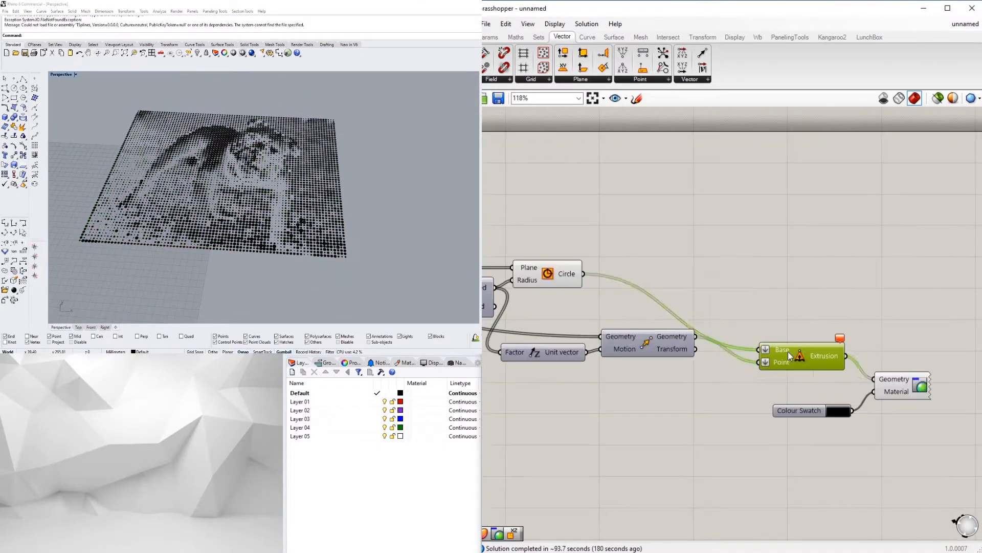
{"action": "left_click_drag", "start_coordinate": [792, 356], "coordinate": [749, 306]}
{"action": "left_click_drag", "start_coordinate": [888, 372], "coordinate": [841, 311]}
{"action": "left_click_drag", "start_coordinate": [811, 412], "coordinate": [757, 340]}
{"action": "left_click", "coordinate": [731, 389]}
Try a value of 3 on the DENSITY slider and set it back to 5
{"action": "scroll", "coordinate": [223, 167], "scroll_direction": "down", "scroll_amount": 3}
{"action": "right_click_drag", "start_coordinate": [207, 172], "coordinate": [243, 189]}
{"action": "scroll", "coordinate": [223, 167], "scroll_direction": "up", "scroll_amount": 7}
{"action": "scroll", "coordinate": [870, 283], "scroll_direction": "down", "scroll_amount": 6}
{"action": "scroll", "coordinate": [870, 283], "scroll_direction": "up", "scroll_amount": 8}
{"action": "right_click_drag", "start_coordinate": [718, 176], "coordinate": [728, 177]}
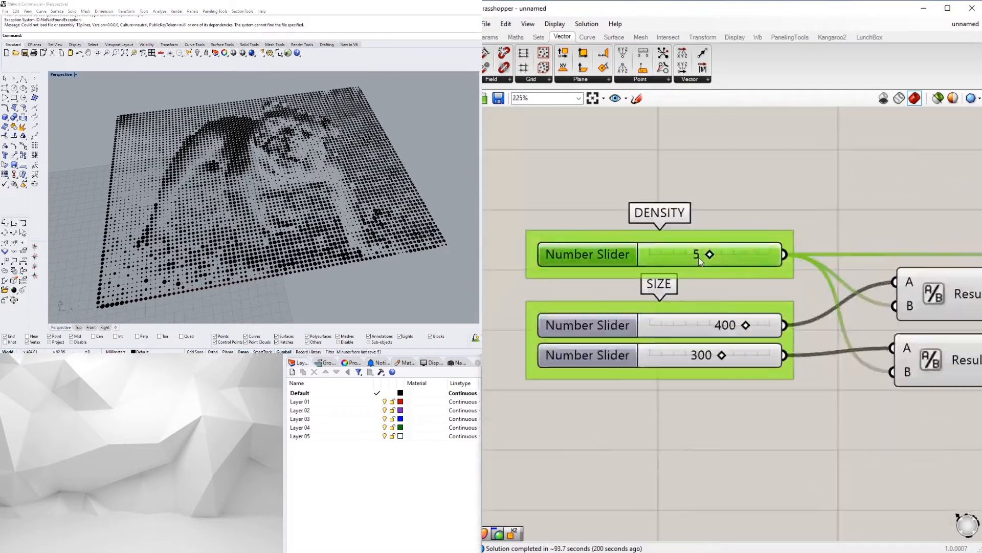
{"action": "left_click_drag", "start_coordinate": [698, 256], "coordinate": [685, 254]}
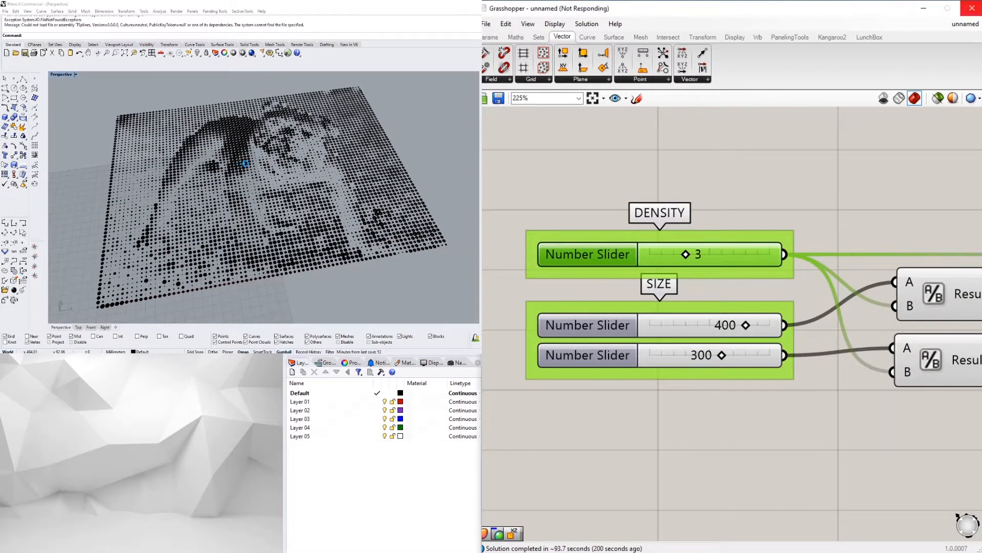
{"action": "double_click", "coordinate": [698, 255]}
{"action": "type", "text": "5"}
{"action": "key", "text": "Return"}
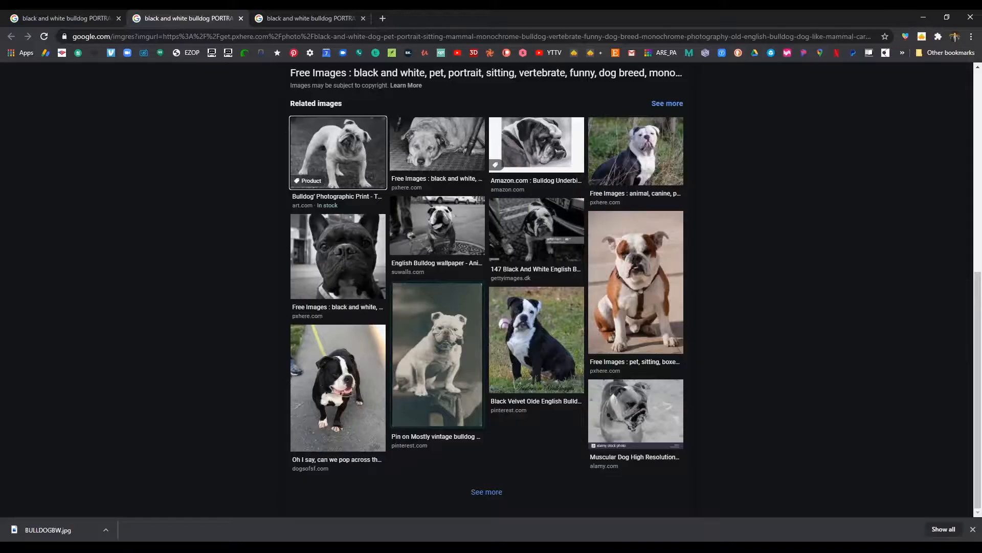
In the browser, find the 400 × 300 bulldog photo from Art.com and save it as a JPEG named BULLDOGBW1
{"action": "scroll", "coordinate": [474, 166], "scroll_direction": "up", "scroll_amount": 8}
{"action": "scroll", "coordinate": [473, 168], "scroll_direction": "down", "scroll_amount": 3}
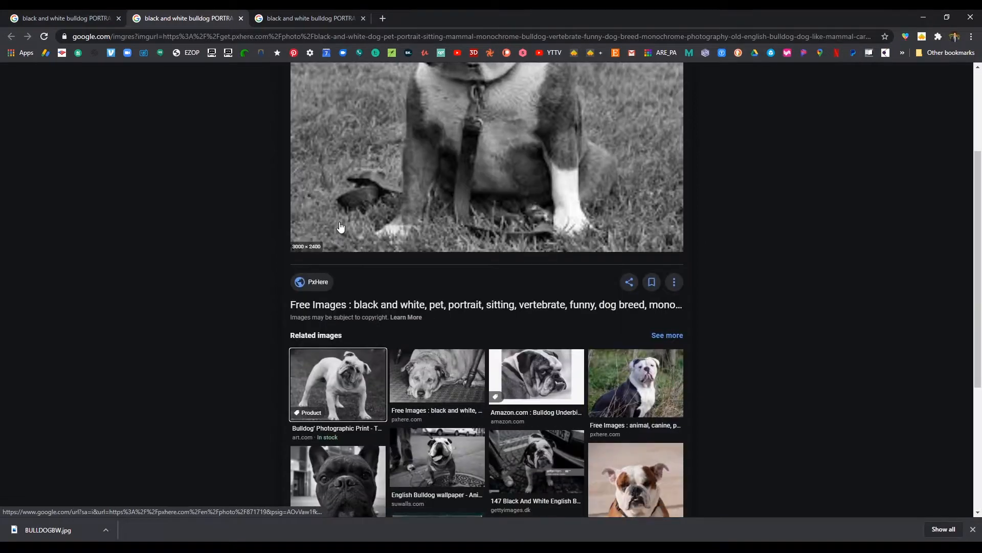
{"action": "left_click", "coordinate": [305, 12]}
{"action": "scroll", "coordinate": [460, 154], "scroll_direction": "up", "scroll_amount": 1}
{"action": "right_click", "coordinate": [475, 177]}
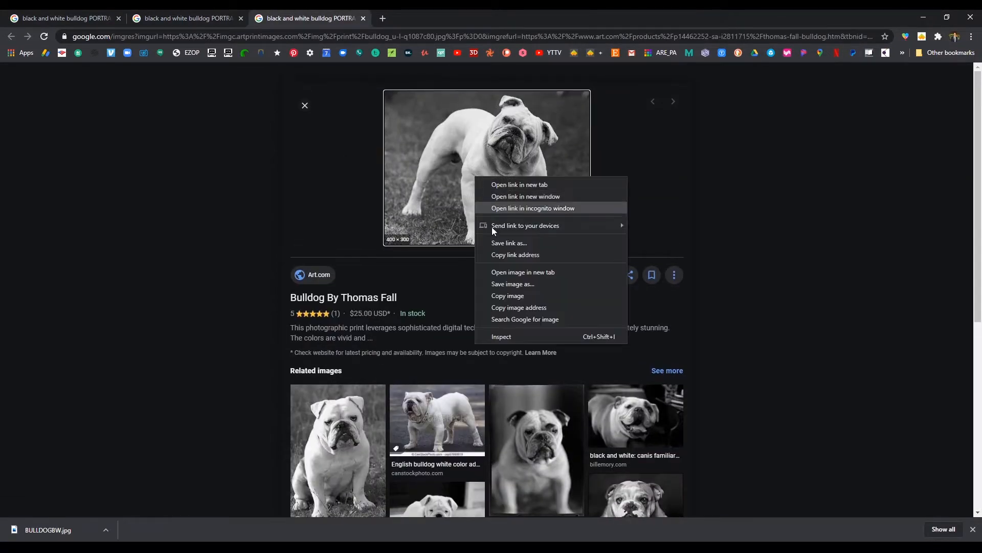
{"action": "left_click", "coordinate": [517, 286]}
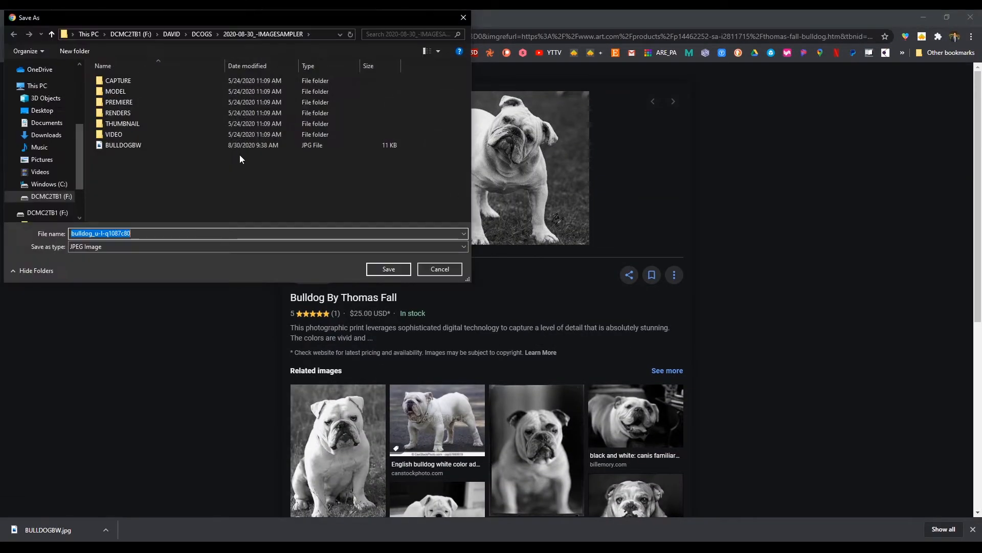
{"action": "left_click", "coordinate": [128, 146]}
{"action": "left_click", "coordinate": [142, 236]}
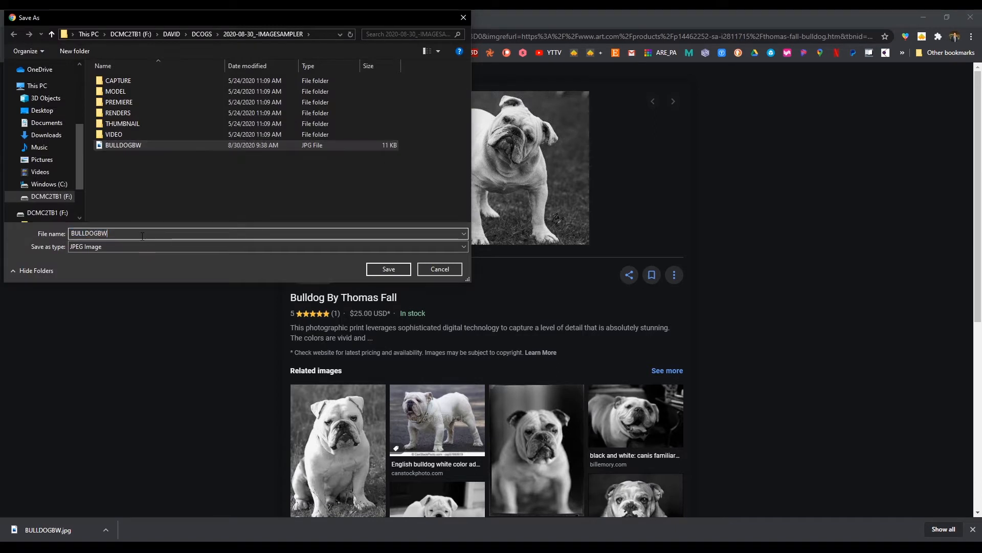
{"action": "type", "text": "1"}
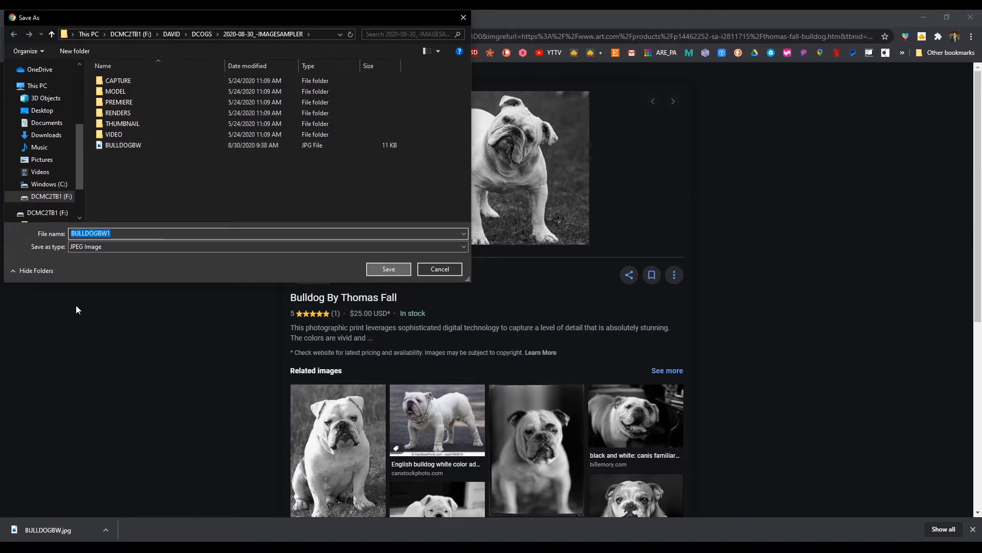
{"action": "key", "text": "Return"}
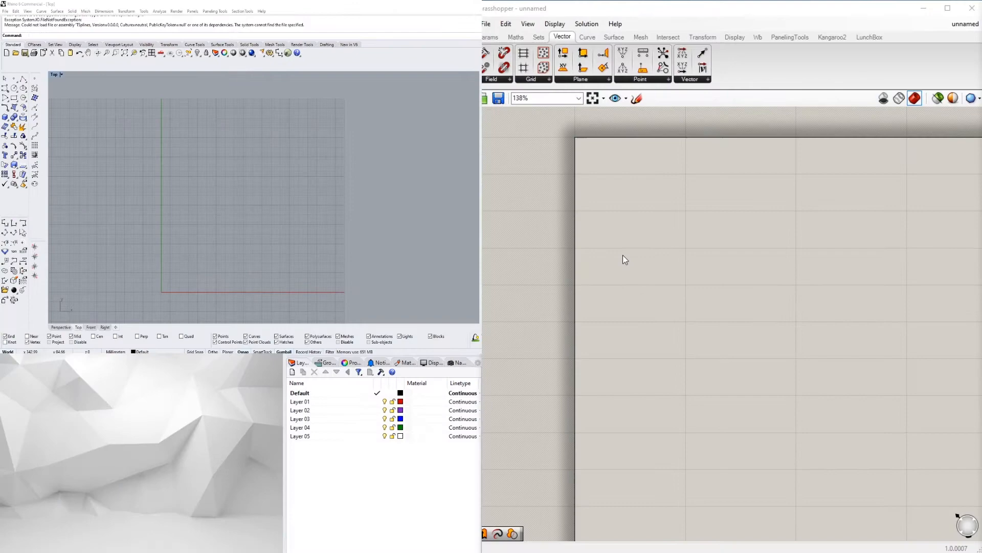
In Grasshopper, add an Image Sampler component to the empty canvas, leaving room before it
{"action": "double_click", "coordinate": [623, 255]}
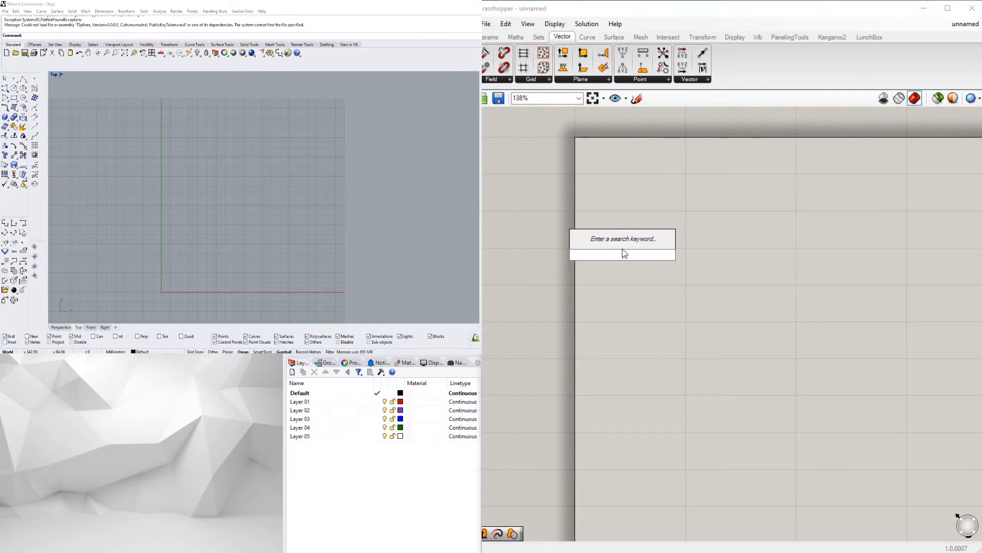
{"action": "type", "text": "IMAGE"}
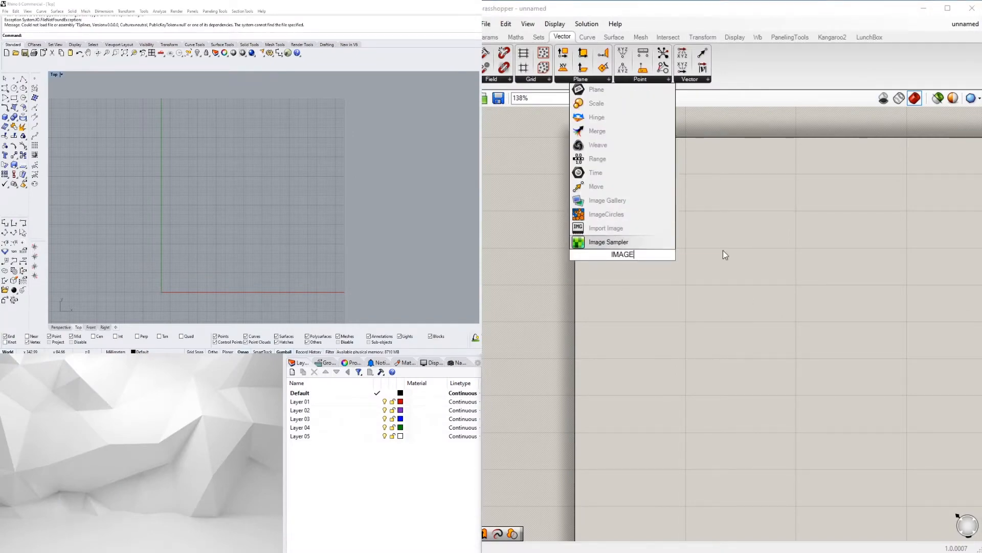
{"action": "left_click", "coordinate": [652, 241]}
{"action": "left_click_drag", "start_coordinate": [640, 248], "coordinate": [841, 253]}
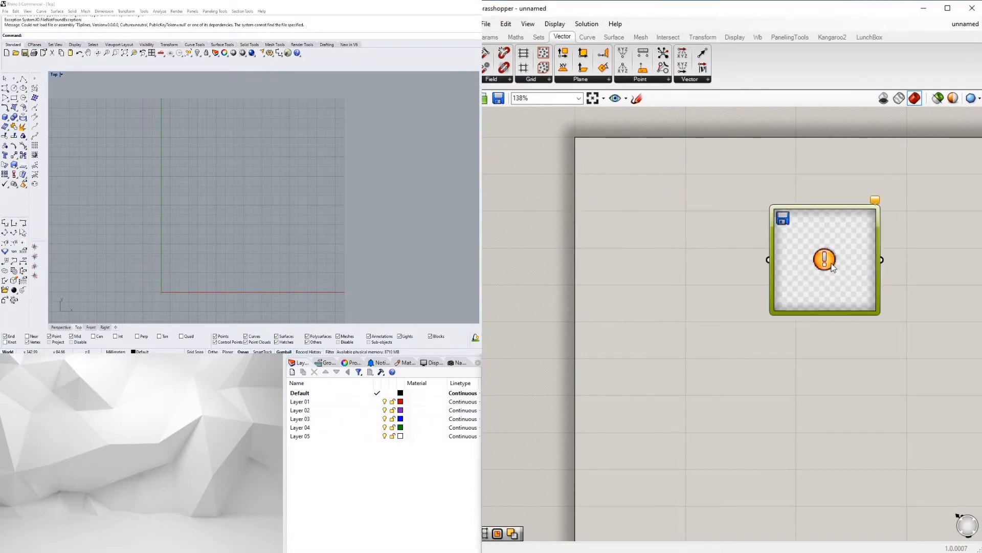
Load BULLDOGBW1 into the image sampler with an X domain of 1 to 400 and a Y domain of 1 to 300
{"action": "scroll", "coordinate": [840, 270], "scroll_direction": "down", "scroll_amount": 4}
{"action": "right_click_drag", "start_coordinate": [844, 323], "coordinate": [781, 330]}
{"action": "double_click", "coordinate": [767, 263]}
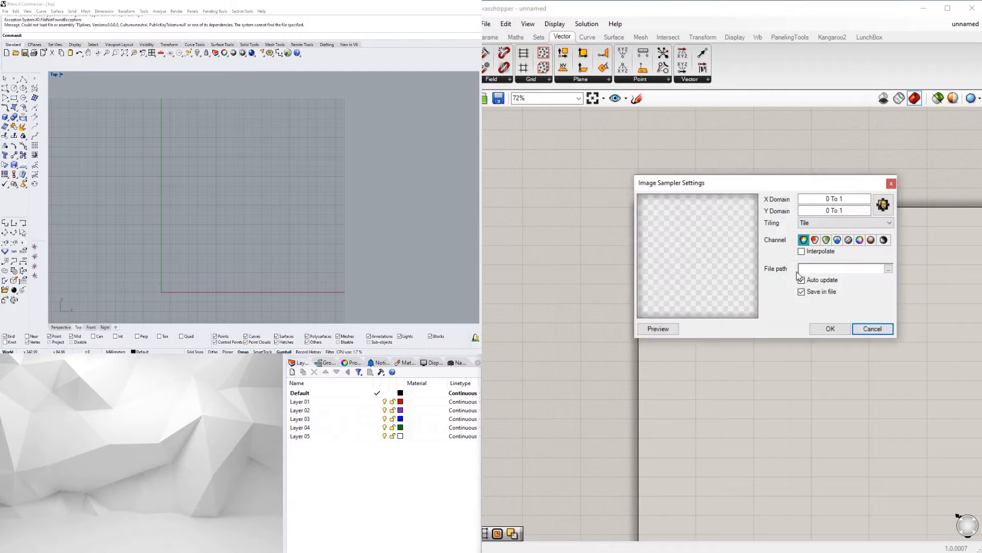
{"action": "left_click", "coordinate": [889, 269]}
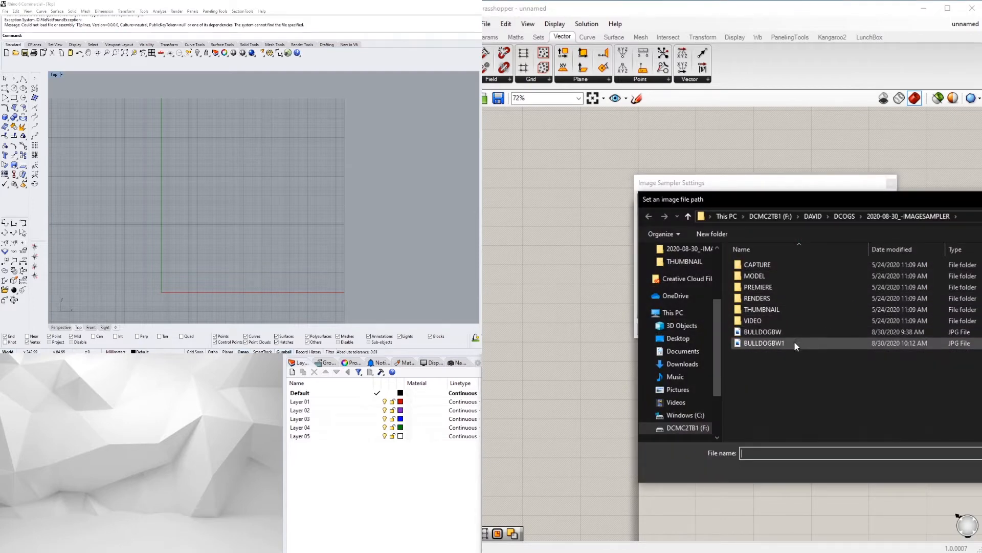
{"action": "left_click", "coordinate": [794, 342]}
{"action": "double_click", "coordinate": [763, 343]}
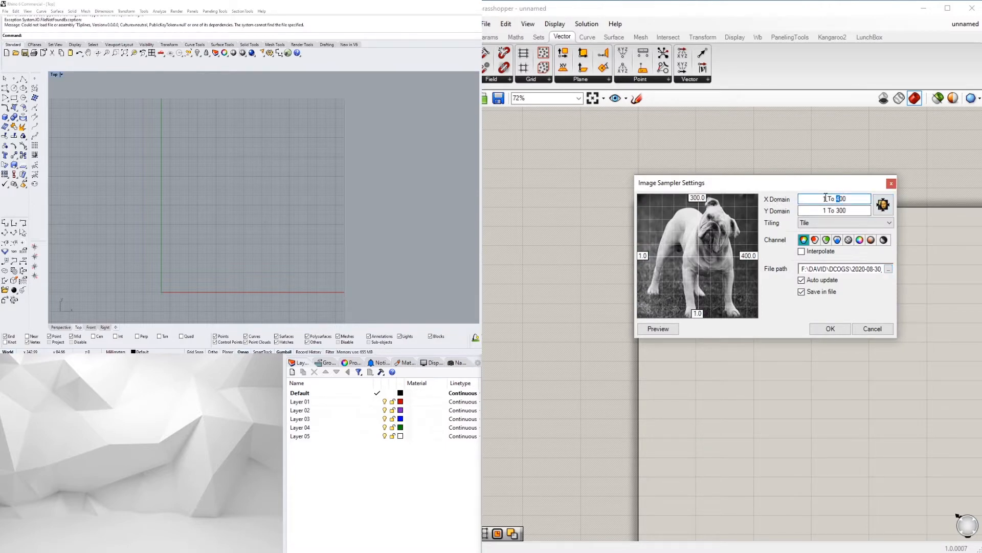
{"action": "left_click_drag", "start_coordinate": [812, 190], "coordinate": [833, 199]}
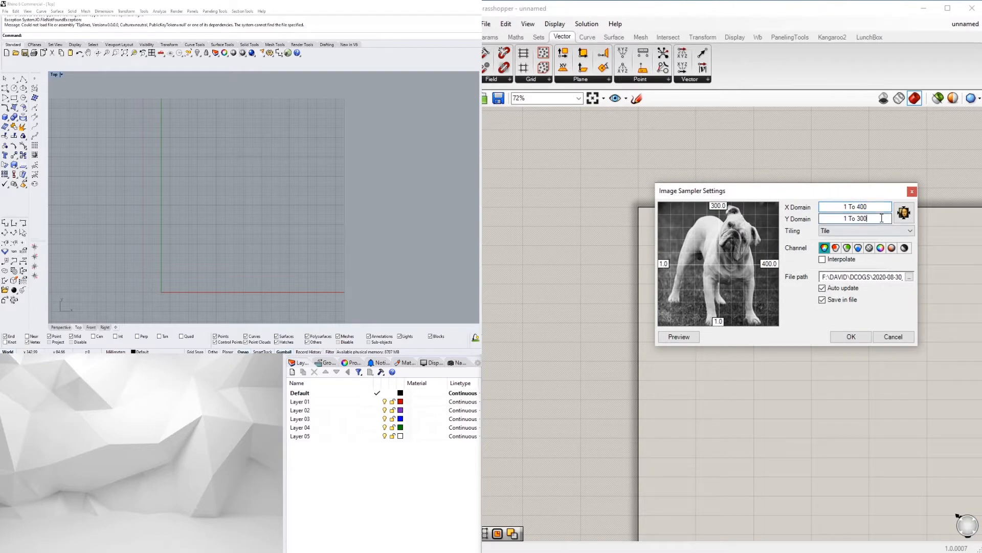
{"action": "left_click", "coordinate": [854, 337]}
{"action": "right_click_drag", "start_coordinate": [867, 364], "coordinate": [785, 325]}
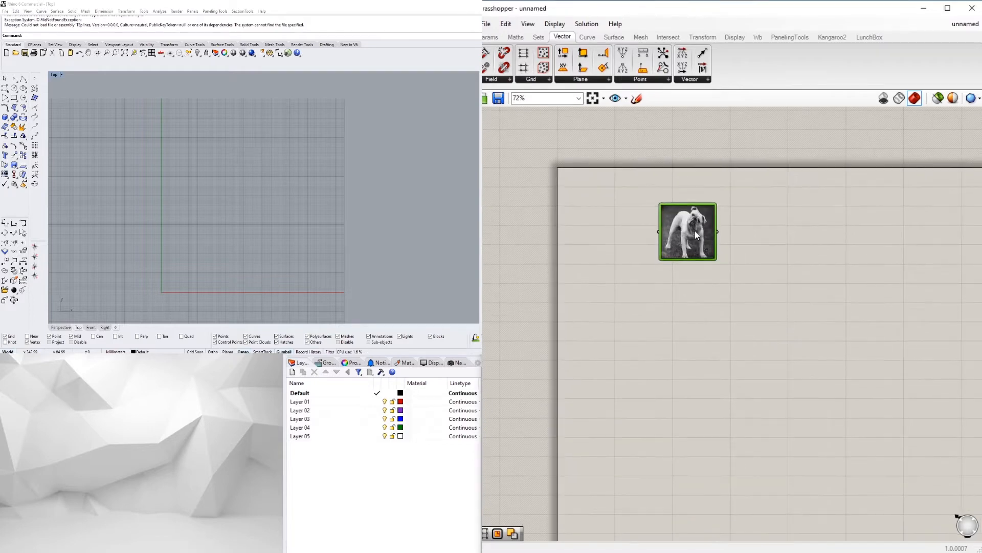
Move the image sampler farther along the canvas to make room for upstream components
{"action": "left_click_drag", "start_coordinate": [694, 230], "coordinate": [805, 238]}
{"action": "left_click", "coordinate": [688, 236]}
{"action": "scroll", "coordinate": [686, 236], "scroll_direction": "up", "scroll_amount": 5}
{"action": "right_click_drag", "start_coordinate": [621, 204], "coordinate": [642, 235]}
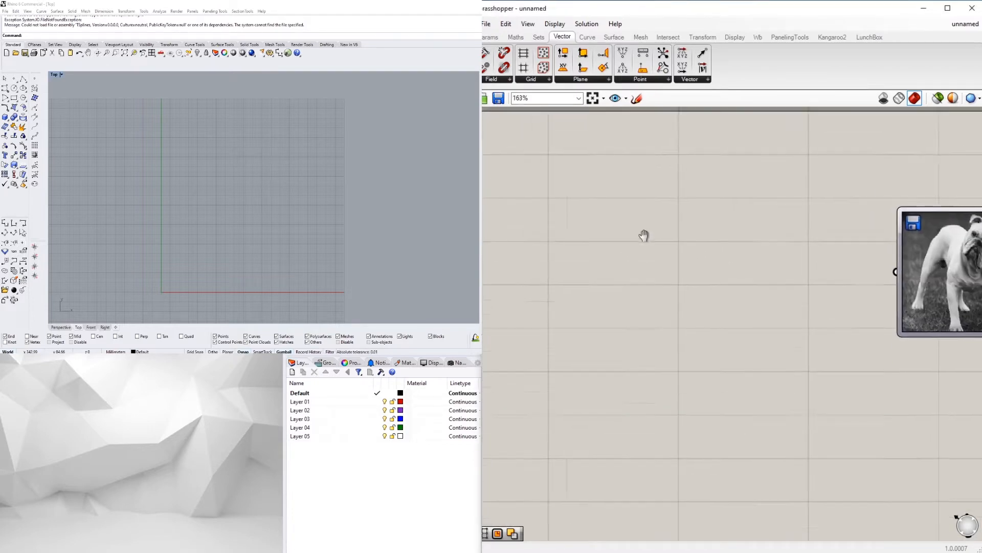
Place a Square grid component upstream of the image sampler
{"action": "scroll", "coordinate": [643, 235], "scroll_direction": "down", "scroll_amount": 1}
{"action": "right_click_drag", "start_coordinate": [587, 193], "coordinate": [693, 194]}
{"action": "right_click_drag", "start_coordinate": [756, 214], "coordinate": [680, 207]}
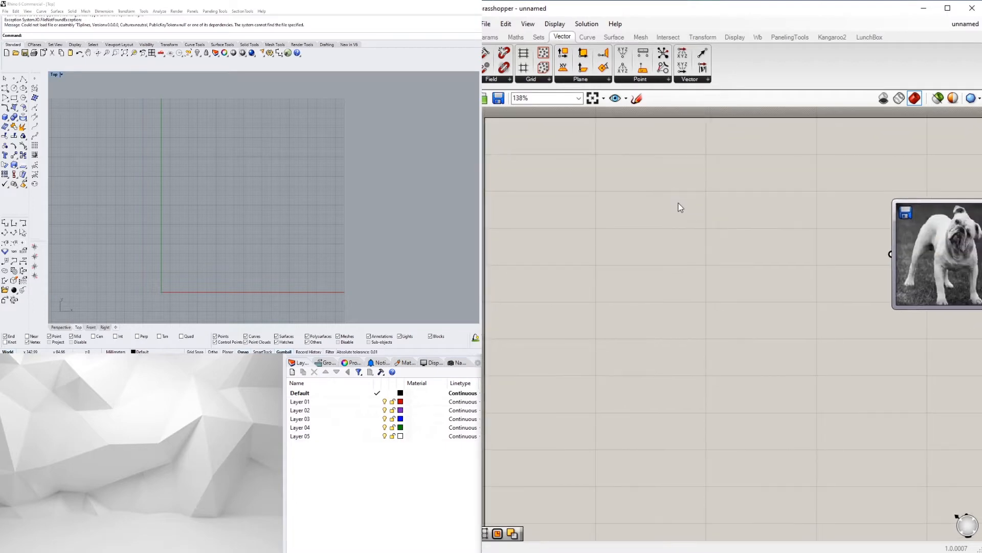
{"action": "left_click", "coordinate": [530, 82]}
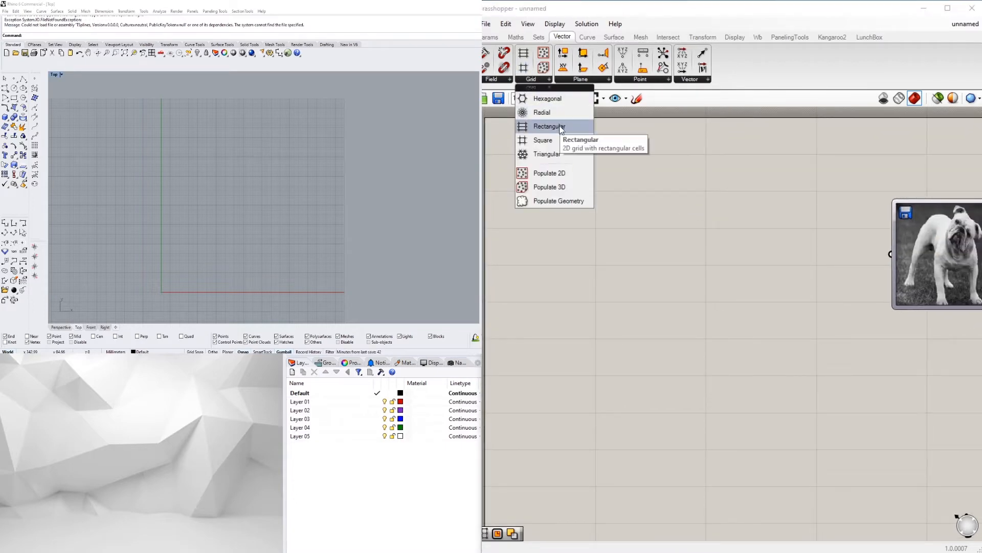
{"action": "left_click_drag", "start_coordinate": [561, 128], "coordinate": [558, 129]}
{"action": "left_click_drag", "start_coordinate": [702, 233], "coordinate": [712, 232]}
{"action": "key", "text": "Delete"}
{"action": "left_click", "coordinate": [672, 233]}
{"action": "left_click", "coordinate": [776, 331]}
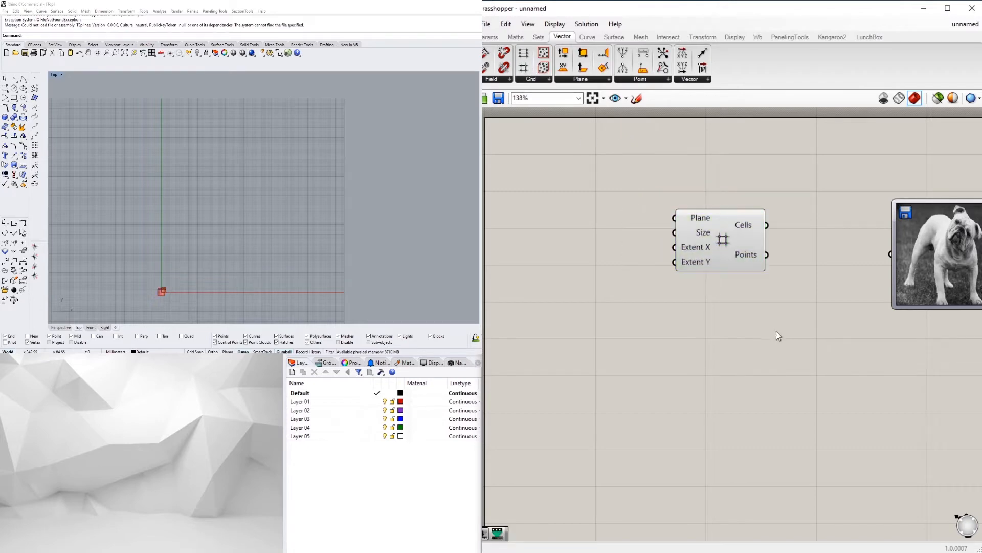
Add a number slider with the value 1 and connect it to the grid's Size input
{"action": "scroll", "coordinate": [776, 330], "scroll_direction": "down", "scroll_amount": 2}
{"action": "right_click_drag", "start_coordinate": [633, 249], "coordinate": [697, 239]}
{"action": "scroll", "coordinate": [691, 233], "scroll_direction": "up", "scroll_amount": 2}
{"action": "double_click", "coordinate": [670, 256]}
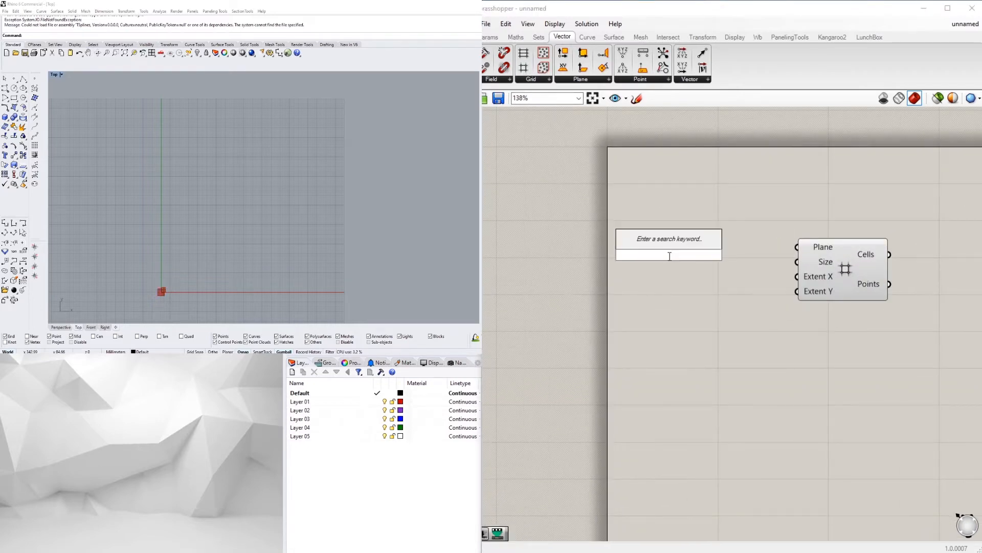
{"action": "type", "text": "2"}
{"action": "key", "text": "Return"}
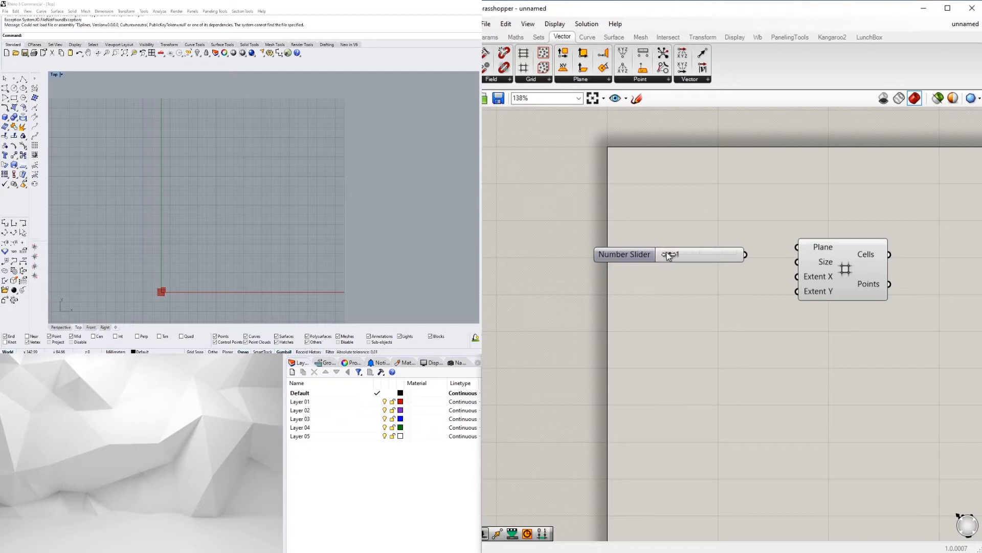
{"action": "left_click_drag", "start_coordinate": [624, 256], "coordinate": [656, 267]}
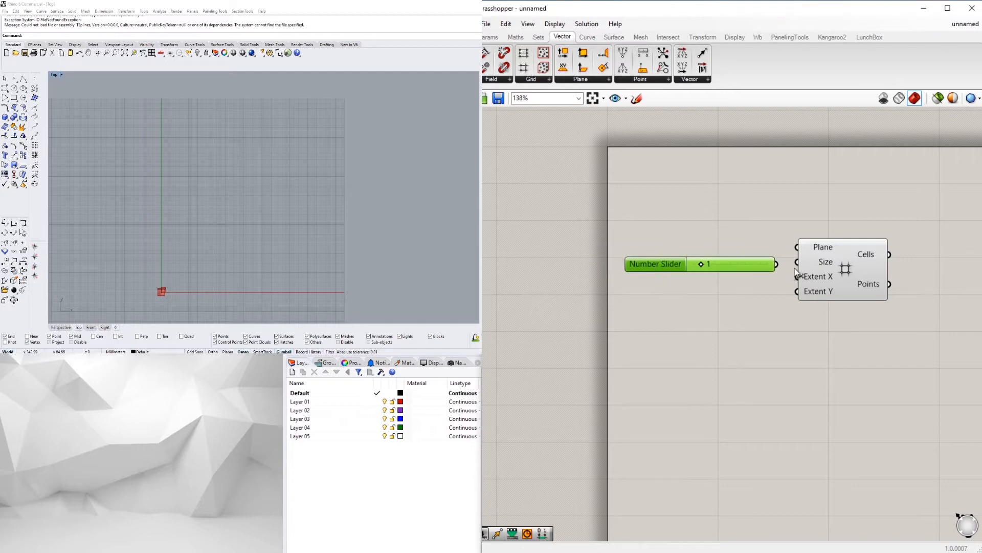
{"action": "scroll", "coordinate": [795, 270], "scroll_direction": "up", "scroll_amount": 2}
{"action": "left_click", "coordinate": [818, 280]}
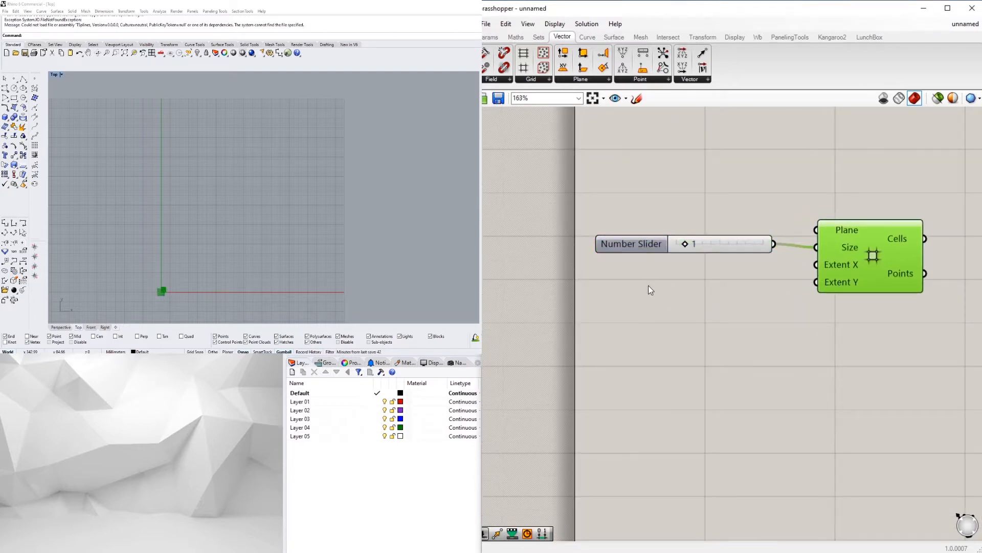
{"action": "left_click", "coordinate": [632, 244]}
{"action": "left_click_drag", "start_coordinate": [632, 244], "coordinate": [634, 280], "text": "alt"}
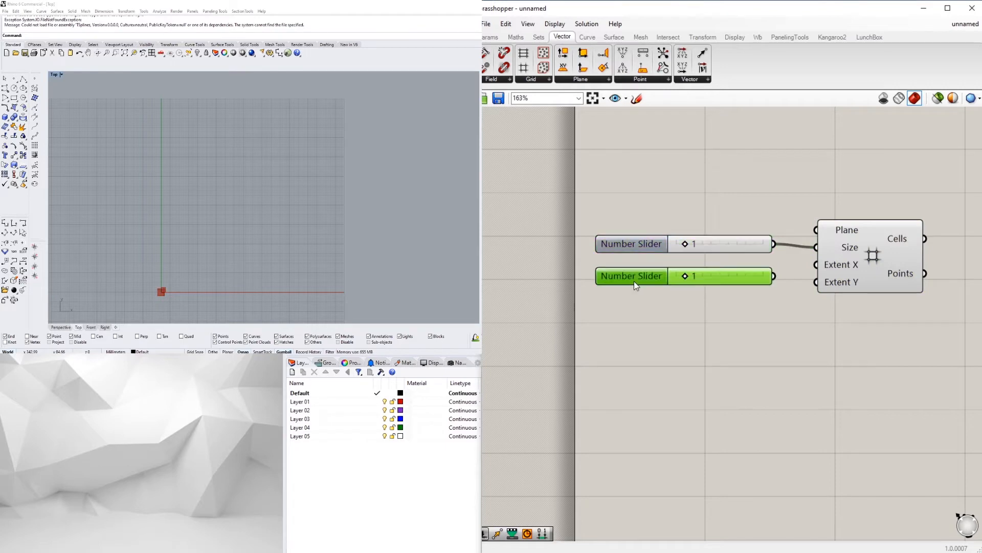
{"action": "key", "text": "Delete"}
Add a number slider with the value 100 and connect it to the grid's Extent X and Extent Y inputs
{"action": "double_click", "coordinate": [633, 286]}
{"action": "type", "text": "100"}
{"action": "key", "text": "Return"}
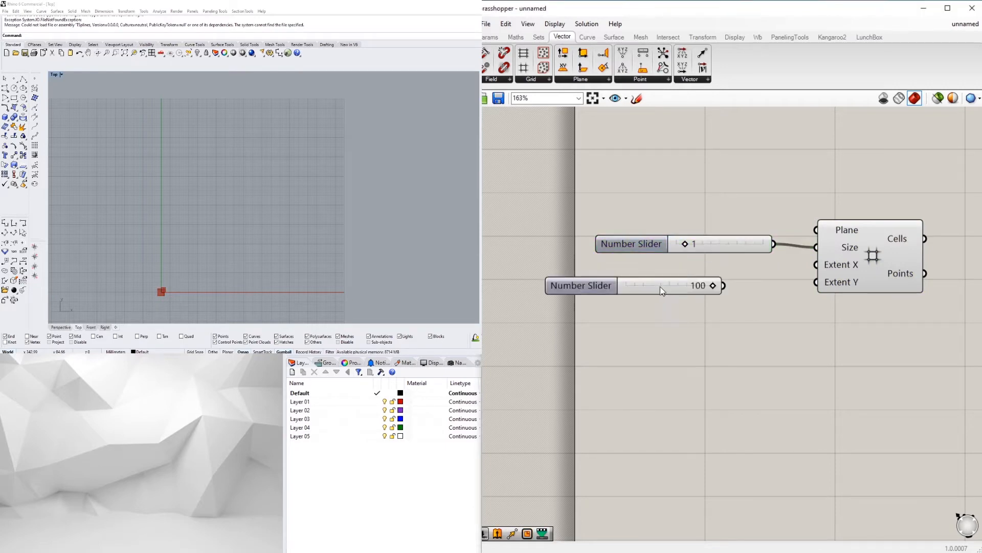
{"action": "left_click_drag", "start_coordinate": [755, 285], "coordinate": [816, 282]}
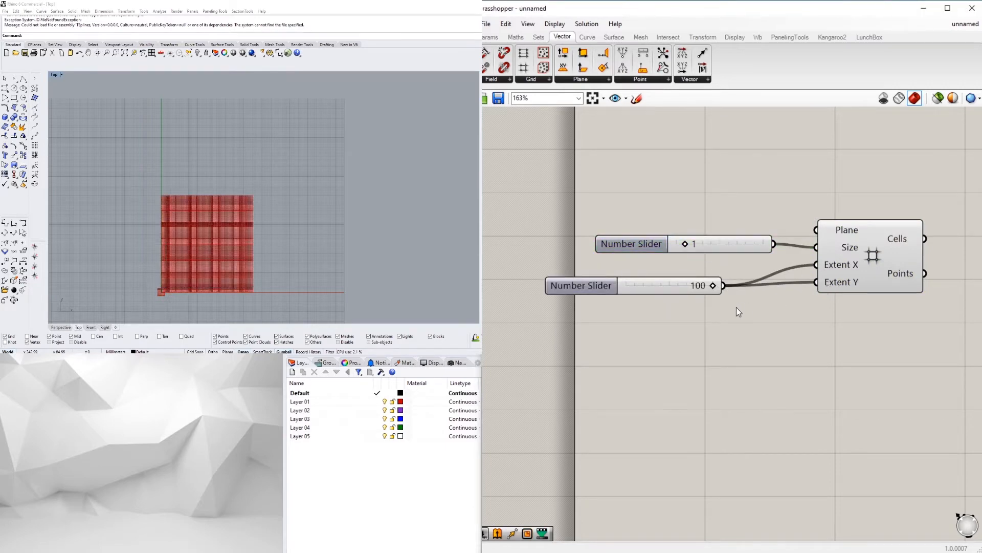
Arrange the sliders beside the grid and place a duplicate of the 100 slider below the original
{"action": "scroll", "coordinate": [735, 307], "scroll_direction": "down", "scroll_amount": 1}
{"action": "left_click_drag", "start_coordinate": [672, 265], "coordinate": [664, 247]}
{"action": "mouse_move", "coordinate": [637, 300]}
{"action": "left_mouse_down"}
{"action": "mouse_move", "coordinate": [653, 287]}
{"action": "mouse_move", "coordinate": [653, 306]}
{"action": "left_mouse_up"}
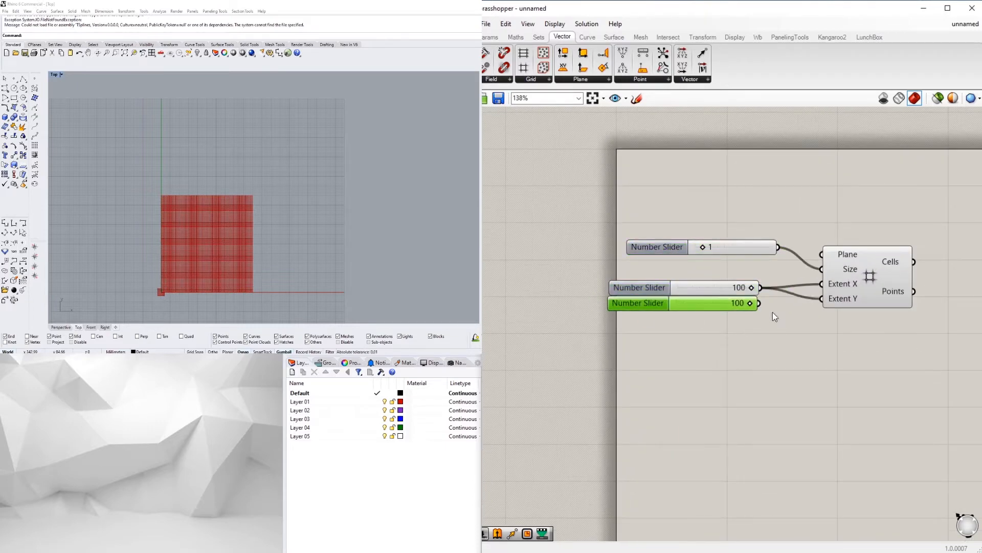
Raise the maximum of the Extent X slider to 500
{"action": "double_click", "coordinate": [656, 290]}
{"action": "double_click", "coordinate": [692, 314]}
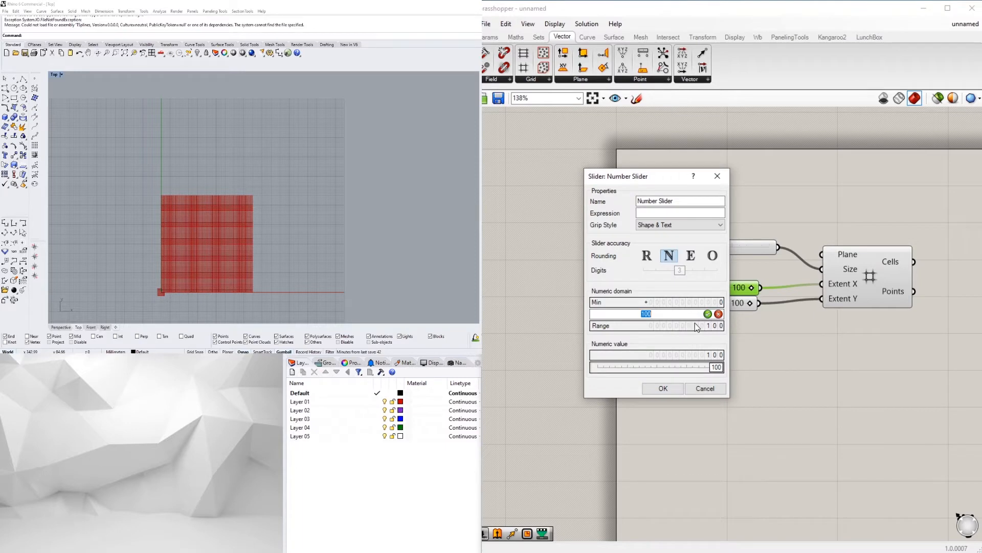
{"action": "type", "text": "500"}
{"action": "left_click", "coordinate": [669, 387]}
Replace the old duplicate slider with a copy of the Extent X slider and connect it to the grid's Extent Y input
{"action": "left_click", "coordinate": [636, 300]}
{"action": "key", "text": "Delete"}
{"action": "left_click_drag", "start_coordinate": [643, 288], "coordinate": [647, 310], "text": "alt"}
{"action": "left_click_drag", "start_coordinate": [827, 296], "coordinate": [825, 298]}
{"action": "scroll", "coordinate": [798, 318], "scroll_direction": "down", "scroll_amount": 3}
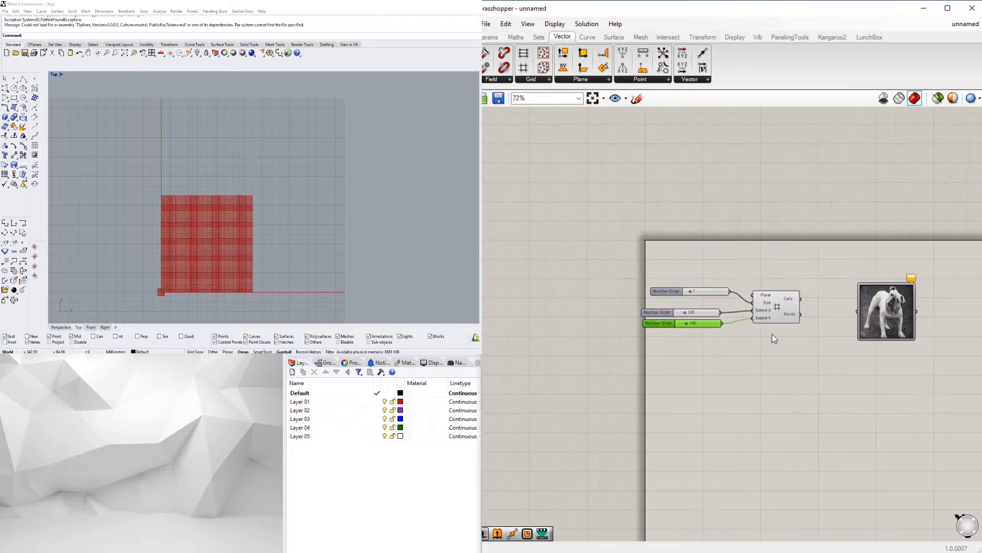
{"action": "scroll", "coordinate": [743, 321], "scroll_direction": "up", "scroll_amount": 4}
{"action": "scroll", "coordinate": [299, 214], "scroll_direction": "up", "scroll_amount": 5}
{"action": "scroll", "coordinate": [294, 219], "scroll_direction": "down", "scroll_amount": 3}
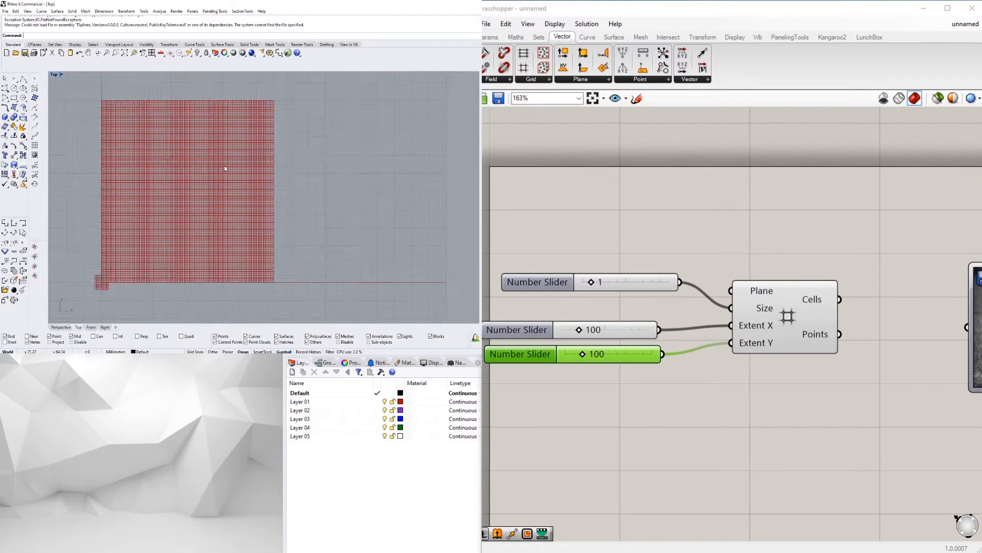
{"action": "right_click_drag", "start_coordinate": [801, 289], "coordinate": [696, 293]}
{"action": "left_click", "coordinate": [700, 303]}
{"action": "left_click", "coordinate": [764, 343]}
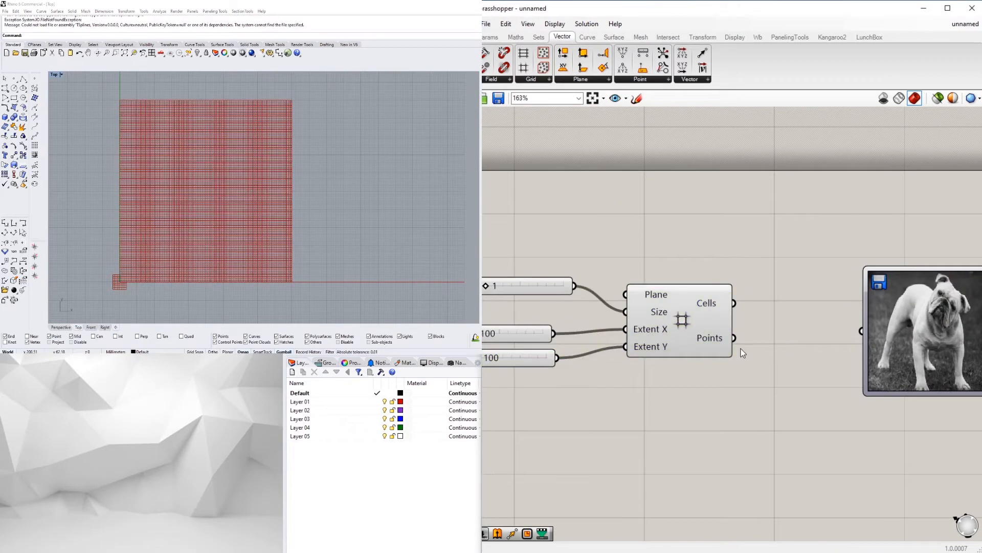
Connect the grid's Points output to the image sampler and flatten that output
{"action": "right_click", "coordinate": [715, 342]}
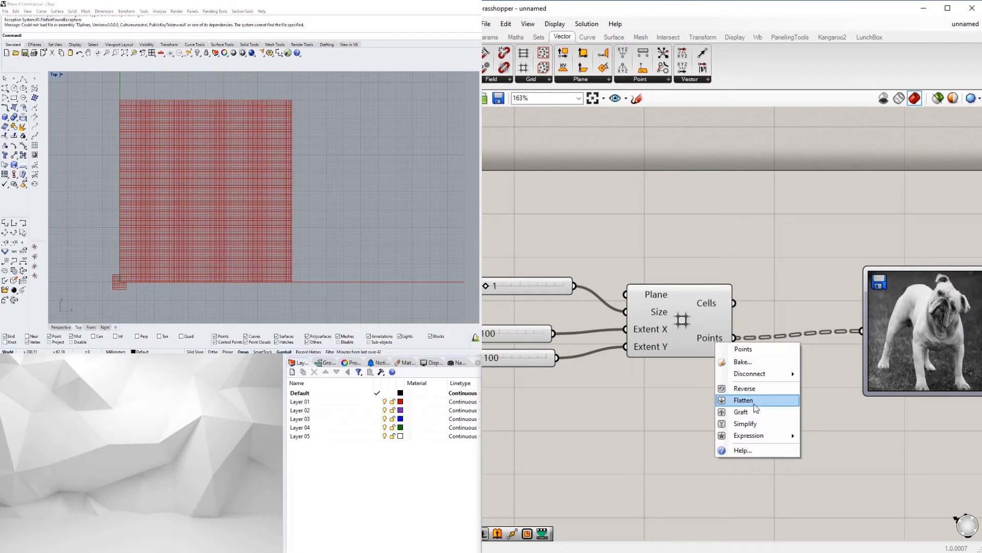
{"action": "left_click", "coordinate": [747, 403]}
{"action": "scroll", "coordinate": [746, 389], "scroll_direction": "down", "scroll_amount": 3}
{"action": "right_click_drag", "start_coordinate": [746, 374], "coordinate": [731, 349]}
Place the image sampler closer to the grid component and slightly below it
{"action": "left_click_drag", "start_coordinate": [812, 322], "coordinate": [785, 351]}
{"action": "left_click", "coordinate": [739, 312]}
{"action": "scroll", "coordinate": [740, 312], "scroll_direction": "up", "scroll_amount": 3}
{"action": "mouse_move", "coordinate": [735, 311]}
{"action": "right_mouse_down"}
{"action": "mouse_move", "coordinate": [822, 299]}
{"action": "mouse_move", "coordinate": [727, 306]}
{"action": "right_mouse_up"}
{"action": "left_click", "coordinate": [743, 299]}
{"action": "left_click", "coordinate": [821, 289]}
{"action": "right_click_drag", "start_coordinate": [845, 280], "coordinate": [931, 241]}
{"action": "left_click", "coordinate": [800, 332]}
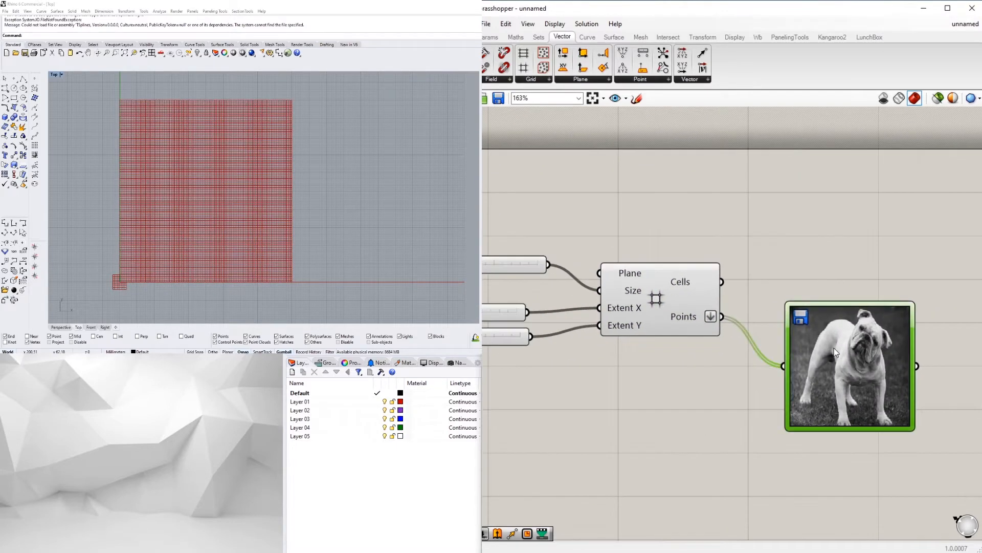
Examine the grid's extent in the viewport and check the X and Y domains in the image sampler settings
{"action": "left_click", "coordinate": [659, 297]}
{"action": "right_click_drag", "start_coordinate": [262, 232], "coordinate": [254, 223]}
{"action": "left_click", "coordinate": [657, 245]}
{"action": "scroll", "coordinate": [660, 256], "scroll_direction": "down", "scroll_amount": 2}
{"action": "left_click", "coordinate": [679, 299]}
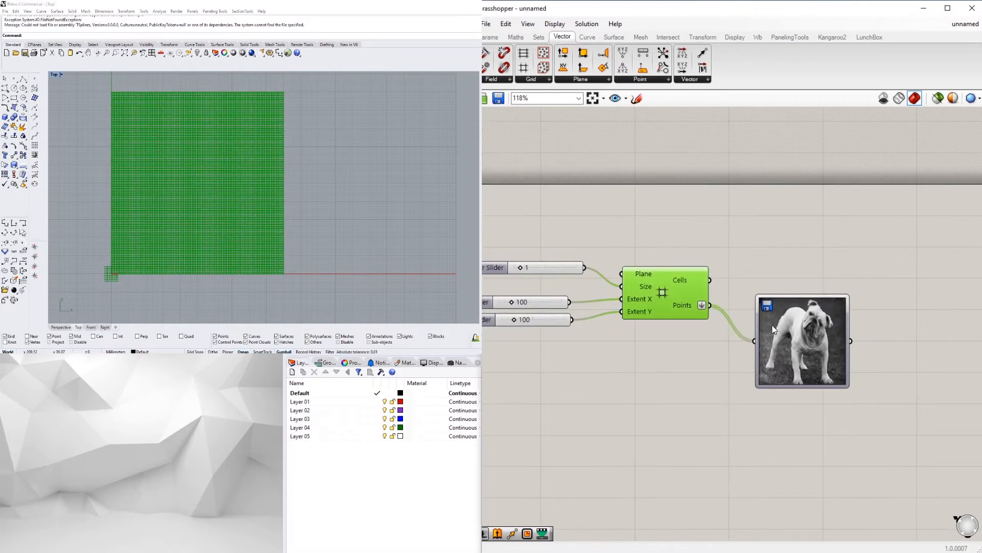
{"action": "left_click", "coordinate": [812, 307]}
{"action": "double_click", "coordinate": [814, 302]}
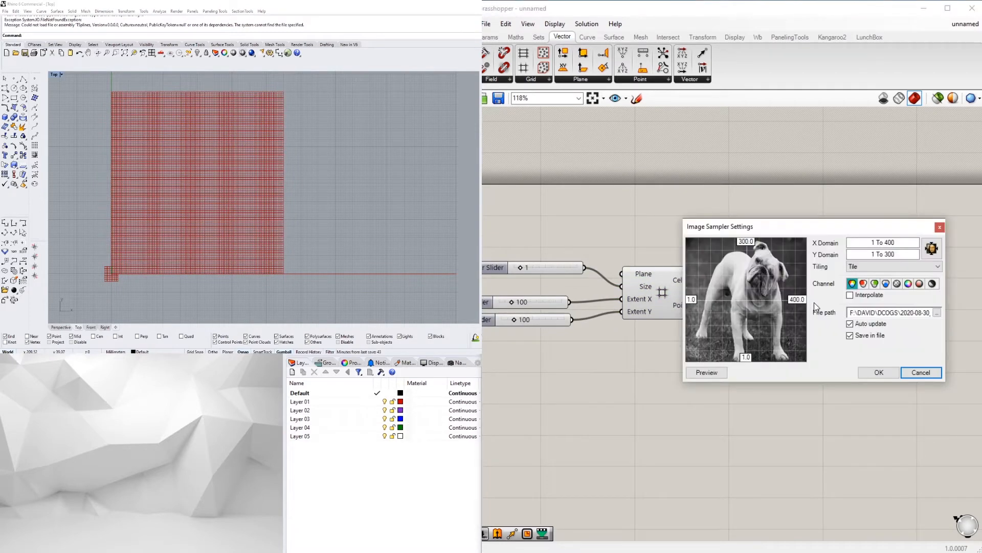
{"action": "left_click", "coordinate": [940, 226]}
Set the Extent X slider to 400 and the Extent Y slider to 300
{"action": "scroll", "coordinate": [620, 281], "scroll_direction": "up", "scroll_amount": 2}
{"action": "double_click", "coordinate": [620, 281]}
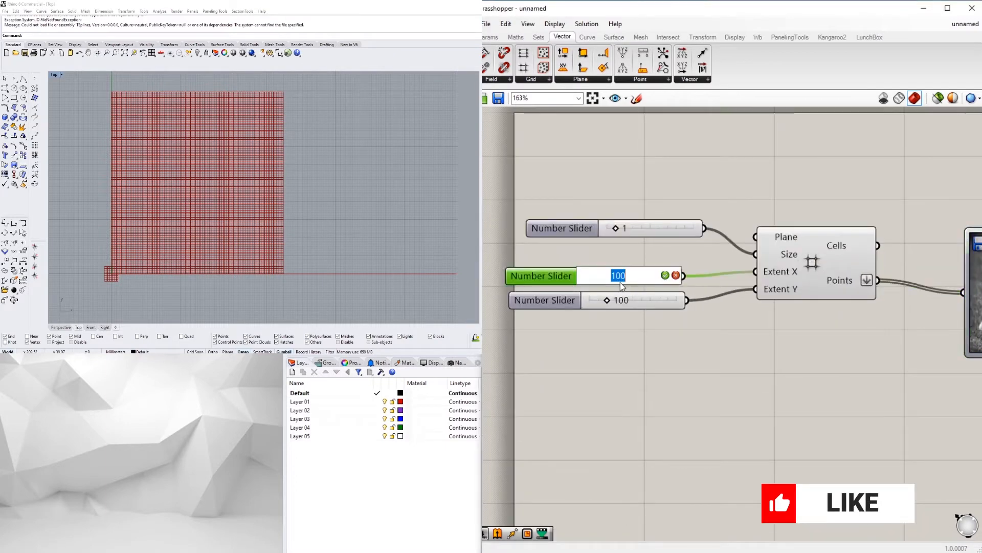
{"action": "type", "text": "400"}
{"action": "key", "text": "Return"}
{"action": "double_click", "coordinate": [629, 301]}
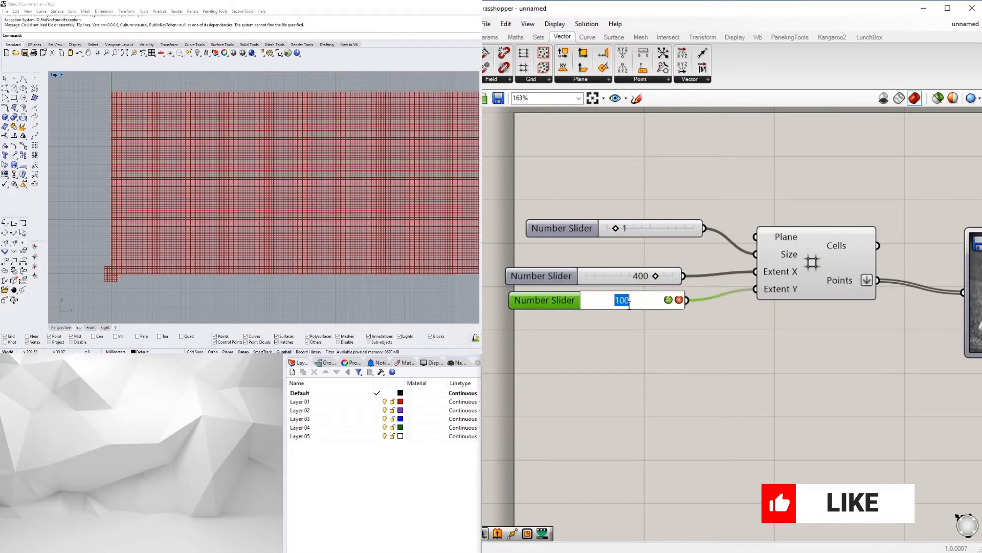
{"action": "type", "text": "300"}
{"action": "key", "text": "Return"}
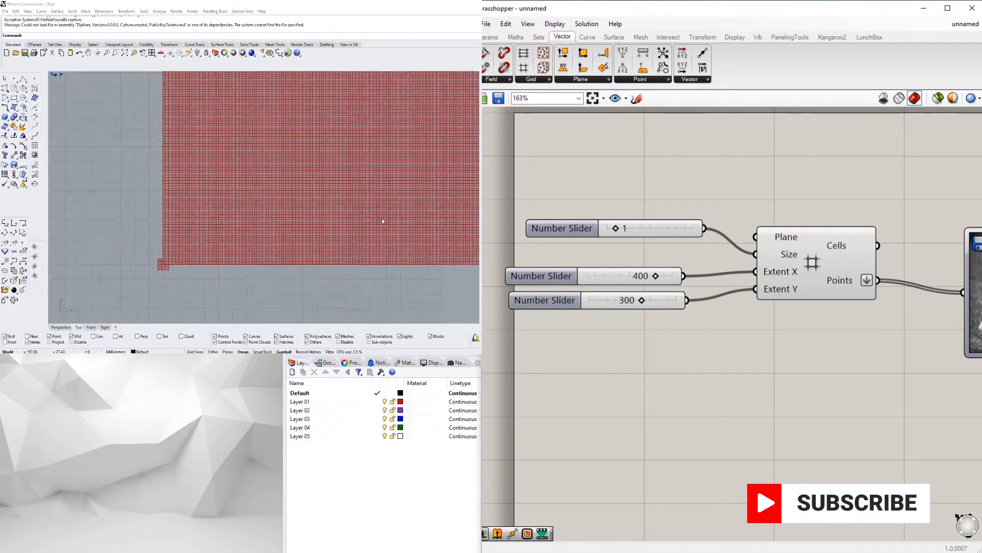
Inspect the resized point grid in the viewport and the image sampler it feeds
{"action": "scroll", "coordinate": [317, 225], "scroll_direction": "down", "scroll_amount": 3}
{"action": "scroll", "coordinate": [653, 324], "scroll_direction": "up", "scroll_amount": 4}
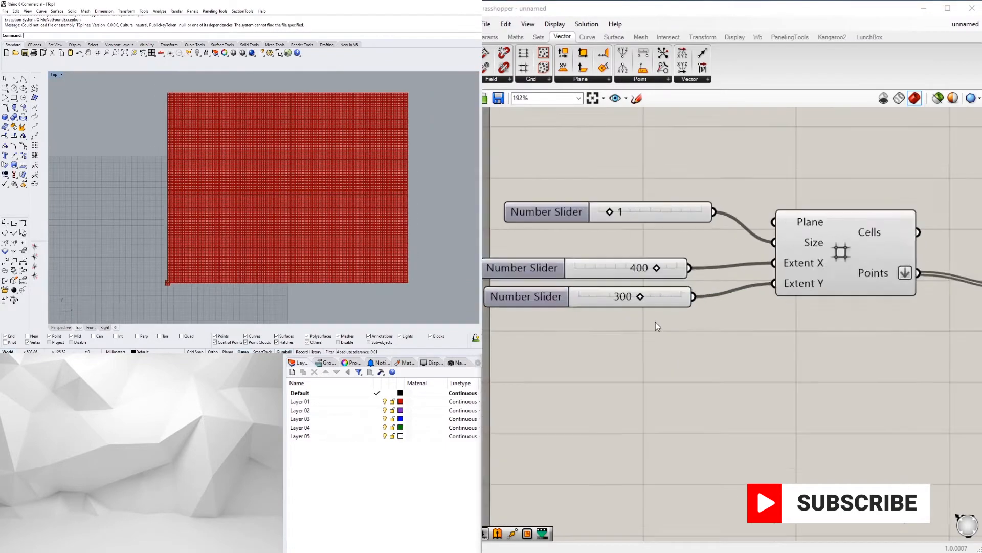
{"action": "scroll", "coordinate": [619, 365], "scroll_direction": "down", "scroll_amount": 5}
{"action": "scroll", "coordinate": [824, 355], "scroll_direction": "up", "scroll_amount": 2}
{"action": "right_click", "coordinate": [906, 339]}
{"action": "left_click_drag", "start_coordinate": [892, 340], "coordinate": [872, 349]}
{"action": "scroll", "coordinate": [293, 224], "scroll_direction": "up", "scroll_amount": 6}
{"action": "scroll", "coordinate": [293, 224], "scroll_direction": "down", "scroll_amount": 2}
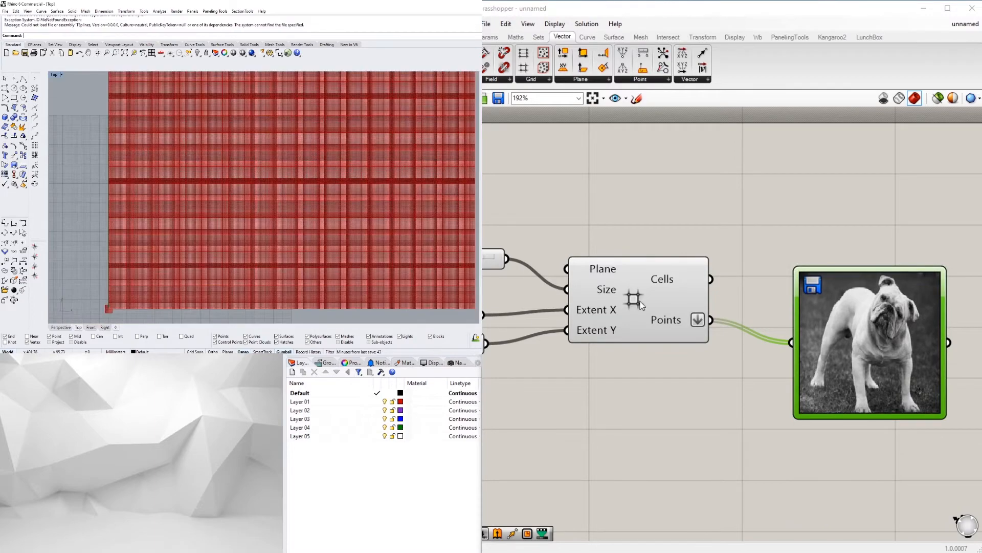
Move the three number sliders farther away from the grid component to make room between them
{"action": "right_click_drag", "start_coordinate": [564, 286], "coordinate": [859, 238]}
{"action": "scroll", "coordinate": [840, 363], "scroll_direction": "down", "scroll_amount": 2}
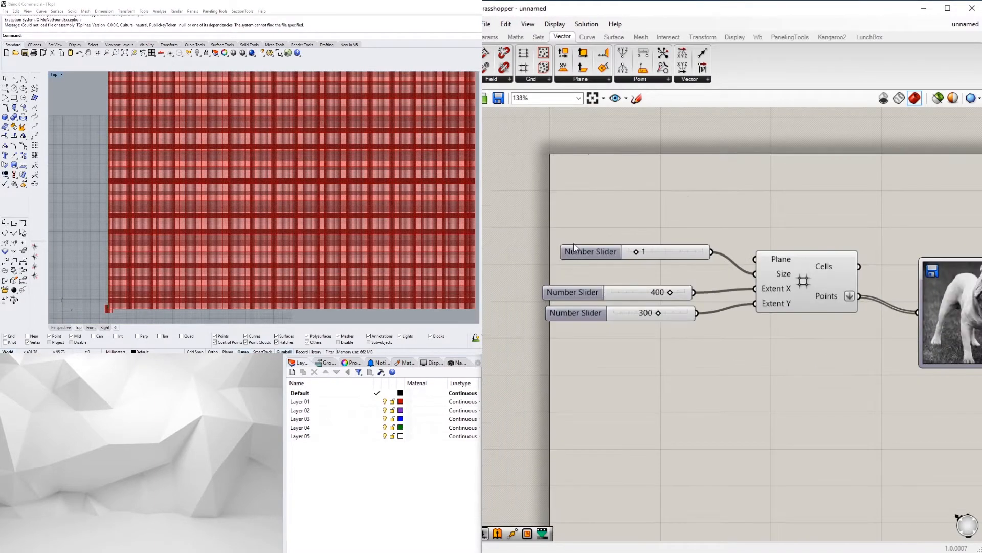
{"action": "left_click_drag", "start_coordinate": [604, 251], "coordinate": [667, 184]}
{"action": "left_click_drag", "start_coordinate": [614, 369], "coordinate": [529, 249]}
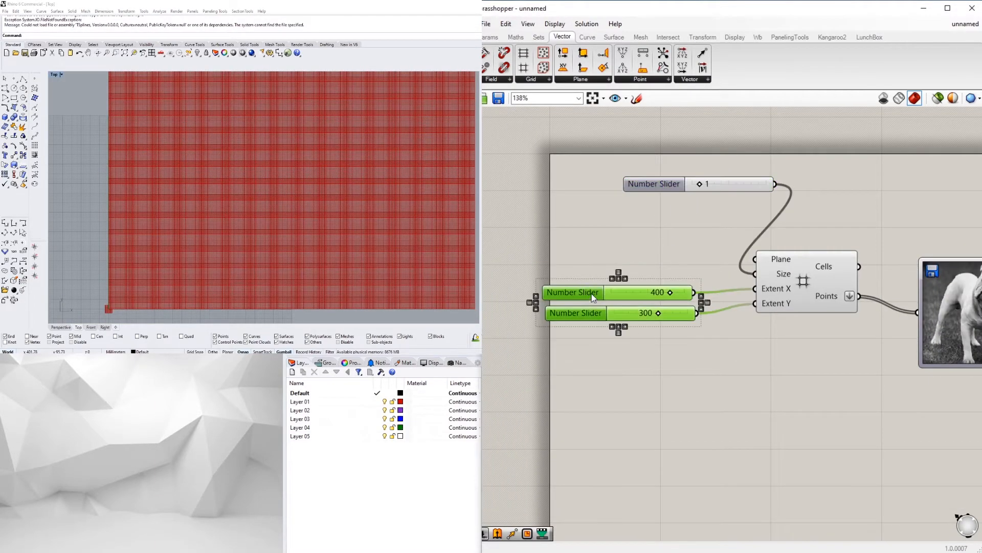
{"action": "left_click_drag", "start_coordinate": [592, 293], "coordinate": [540, 295]}
{"action": "left_click", "coordinate": [699, 235]}
{"action": "right_click_drag", "start_coordinate": [606, 247], "coordinate": [657, 245]}
{"action": "left_click_drag", "start_coordinate": [707, 179], "coordinate": [570, 255]}
{"action": "left_click", "coordinate": [947, 215]}
{"action": "right_click_drag", "start_coordinate": [955, 214], "coordinate": [761, 176]}
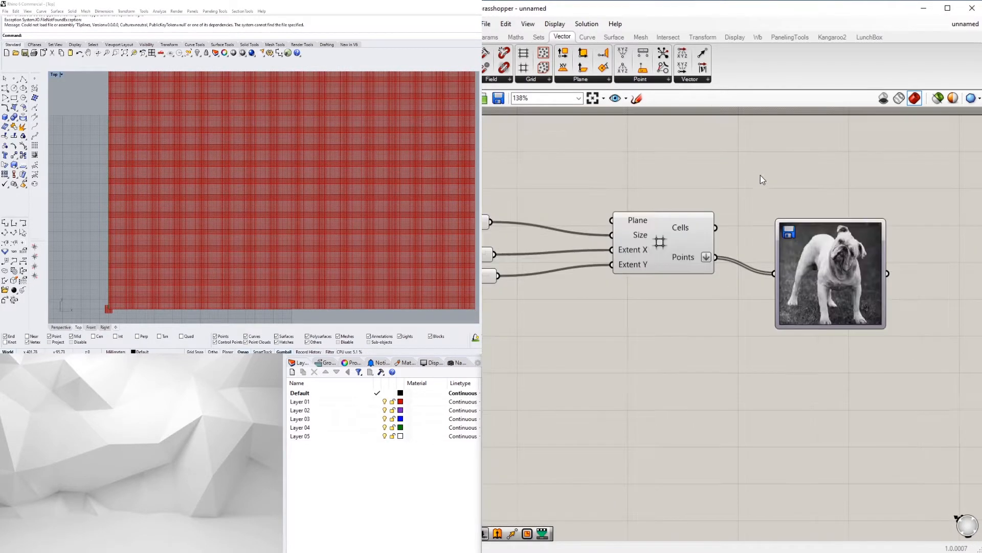
Lower the 400 and 300 sliders to leave a wider gap beneath the Size slider
{"action": "scroll", "coordinate": [773, 195], "scroll_direction": "down", "scroll_amount": 1}
{"action": "scroll", "coordinate": [699, 330], "scroll_direction": "down", "scroll_amount": 1}
{"action": "right_click_drag", "start_coordinate": [699, 330], "coordinate": [812, 372]}
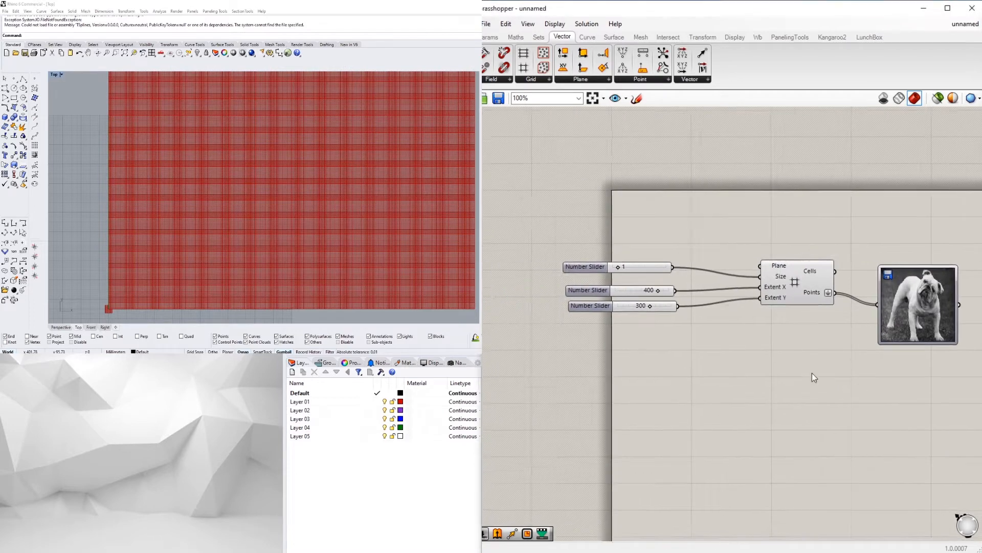
{"action": "scroll", "coordinate": [716, 318], "scroll_direction": "up", "scroll_amount": 2}
{"action": "left_click_drag", "start_coordinate": [645, 336], "coordinate": [535, 297]}
{"action": "left_click", "coordinate": [673, 283]}
{"action": "scroll", "coordinate": [674, 284], "scroll_direction": "up", "scroll_amount": 1}
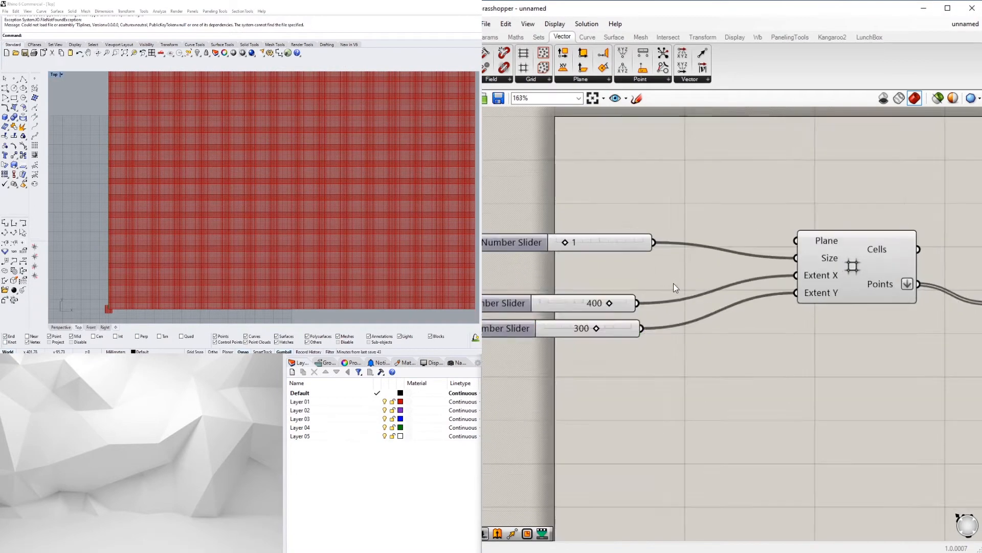
Add a Division component that divides the 400 slider by the Size slider and feeds the result to Extent X
{"action": "double_click", "coordinate": [675, 283]}
{"action": "type", "text": "/"}
{"action": "key", "text": "Return"}
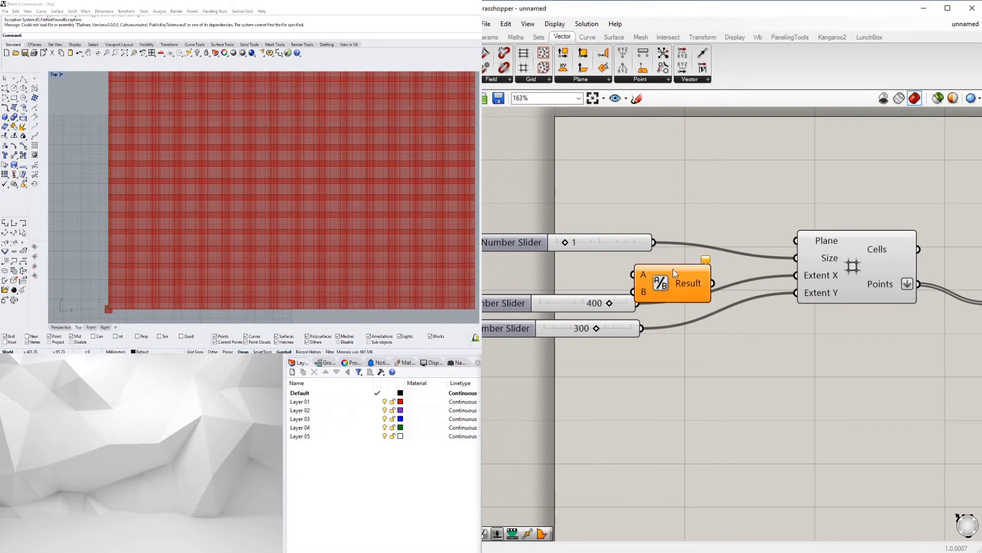
{"action": "left_click_drag", "start_coordinate": [668, 290], "coordinate": [701, 285]}
{"action": "left_click_drag", "start_coordinate": [523, 303], "coordinate": [514, 286]}
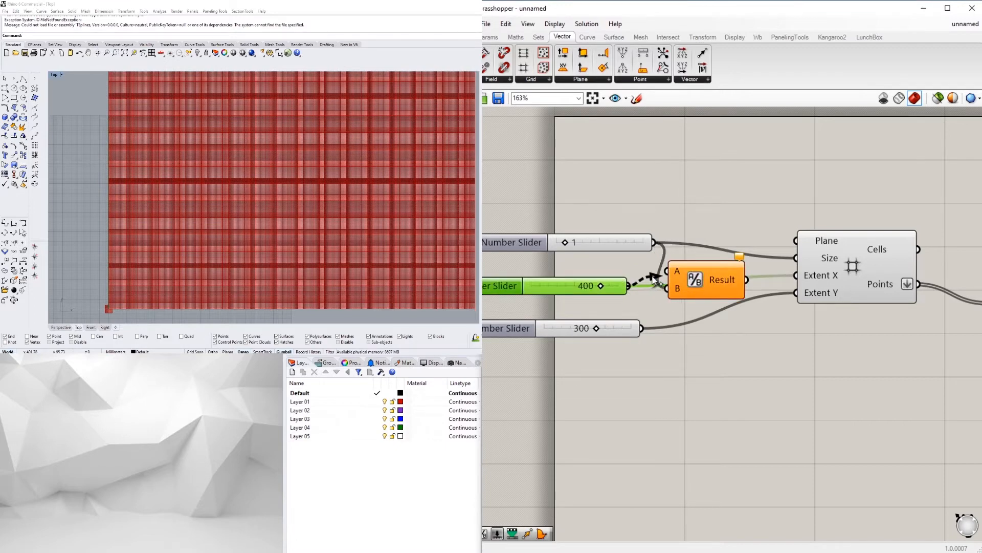
{"action": "left_click_drag", "start_coordinate": [653, 278], "coordinate": [718, 275]}
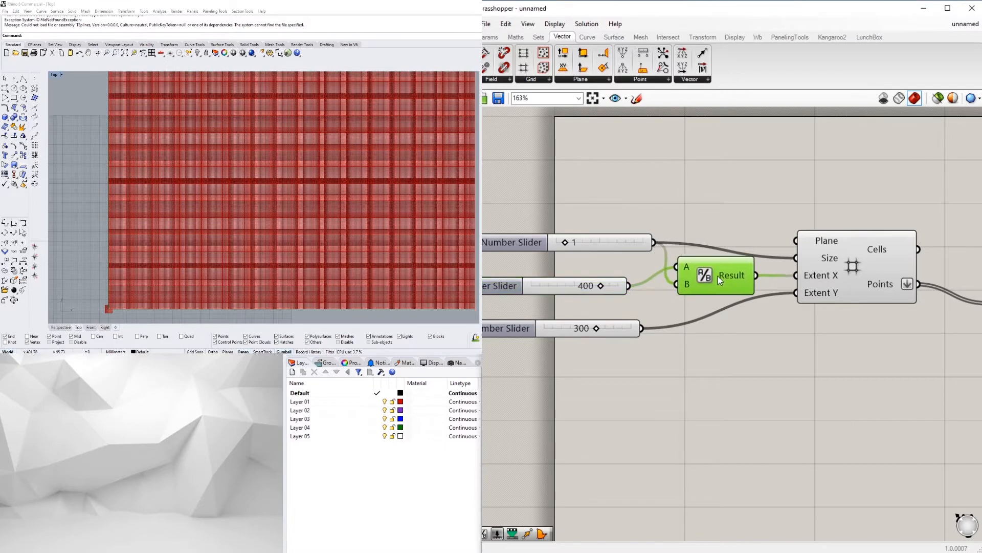
{"action": "left_click", "coordinate": [723, 351]}
Duplicate the Division component to divide the 300 slider by the Size slider, and feed its result to Extent Y
{"action": "scroll", "coordinate": [729, 348], "scroll_direction": "down", "scroll_amount": 3}
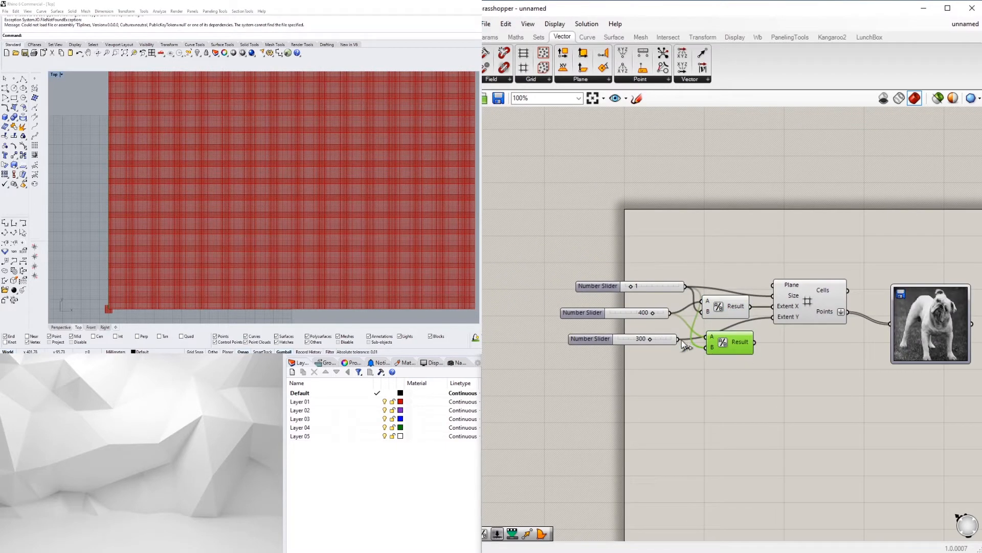
{"action": "left_click", "coordinate": [731, 313]}
{"action": "left_click", "coordinate": [727, 357]}
{"action": "scroll", "coordinate": [717, 359], "scroll_direction": "down", "scroll_amount": 1}
{"action": "scroll", "coordinate": [712, 362], "scroll_direction": "up", "scroll_amount": 2}
Align the three number sliders along their output ends
{"action": "left_click_drag", "start_coordinate": [678, 386], "coordinate": [599, 246]}
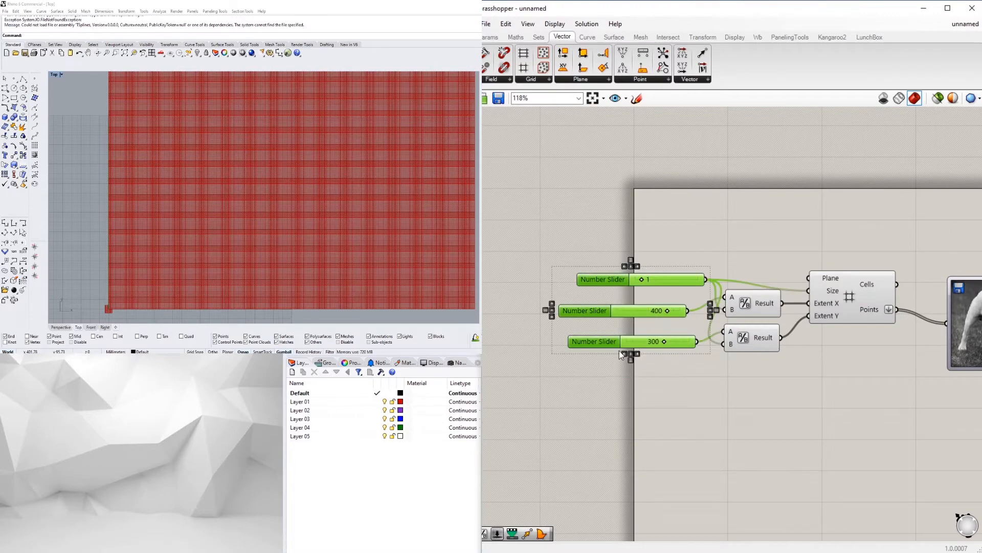
{"action": "left_click", "coordinate": [695, 397]}
{"action": "scroll", "coordinate": [744, 340], "scroll_direction": "down", "scroll_amount": 3}
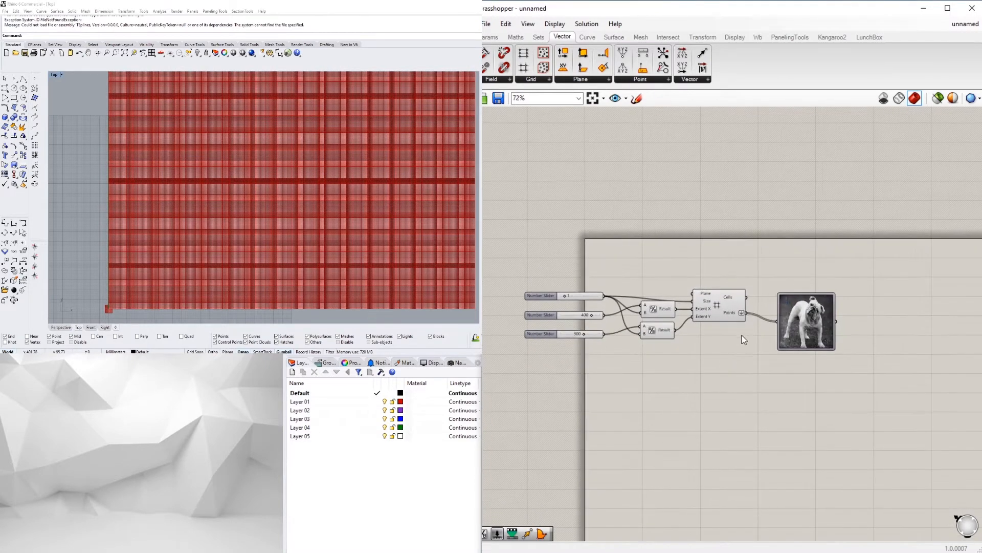
{"action": "left_click", "coordinate": [724, 300]}
{"action": "left_click", "coordinate": [696, 367]}
{"action": "scroll", "coordinate": [696, 367], "scroll_direction": "down", "scroll_amount": 2}
{"action": "left_click_drag", "start_coordinate": [867, 418], "coordinate": [586, 293]}
{"action": "left_click", "coordinate": [680, 352]}
Set the grid's Size slider to 5
{"action": "scroll", "coordinate": [604, 310], "scroll_direction": "up", "scroll_amount": 5}
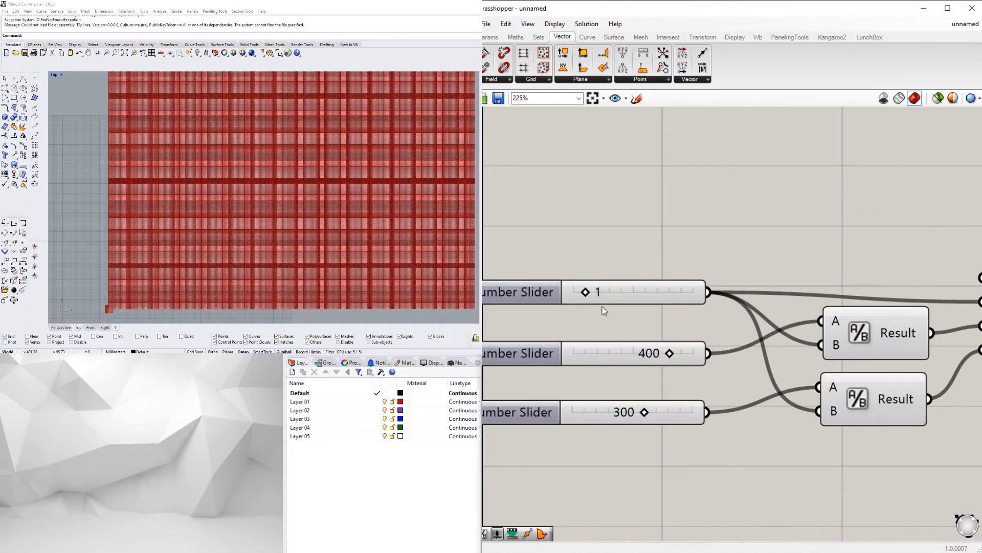
{"action": "scroll", "coordinate": [609, 304], "scroll_direction": "up", "scroll_amount": 3}
{"action": "left_click_drag", "start_coordinate": [643, 303], "coordinate": [721, 303]}
{"action": "scroll", "coordinate": [752, 219], "scroll_direction": "down", "scroll_amount": 5}
{"action": "right_click_drag", "start_coordinate": [752, 219], "coordinate": [584, 226]}
{"action": "scroll", "coordinate": [535, 282], "scroll_direction": "down", "scroll_amount": 4}
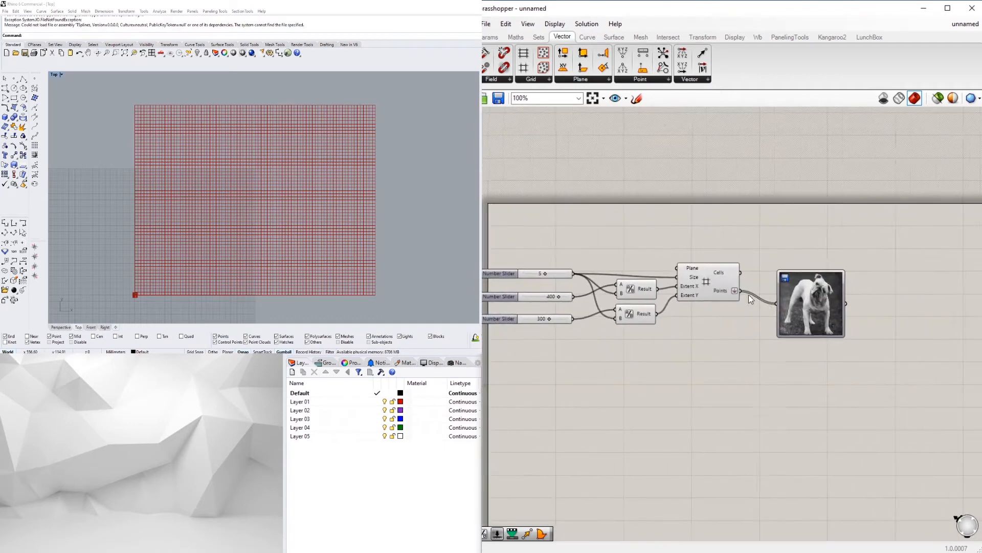
Add a Circle component, connecting the grid's Points to its Plane and the image sampler's output to its Radius
{"action": "scroll", "coordinate": [749, 295], "scroll_direction": "up", "scroll_amount": 2}
{"action": "left_click", "coordinate": [690, 279]}
{"action": "left_click", "coordinate": [850, 294]}
{"action": "right_click_drag", "start_coordinate": [850, 294], "coordinate": [786, 298]}
{"action": "left_click_drag", "start_coordinate": [785, 296], "coordinate": [774, 311]}
{"action": "double_click", "coordinate": [886, 278]}
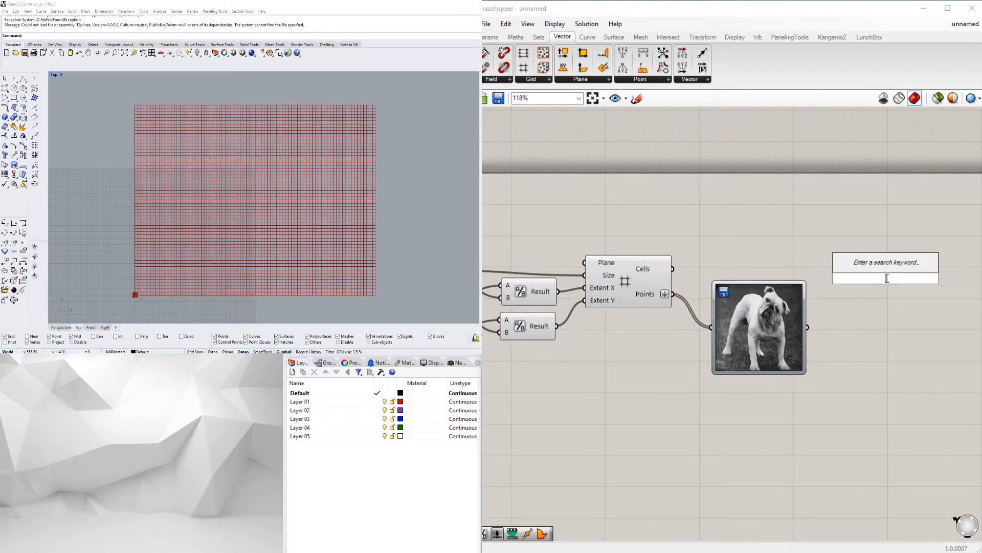
{"action": "type", "text": "CIR"}
{"action": "key", "text": "Return"}
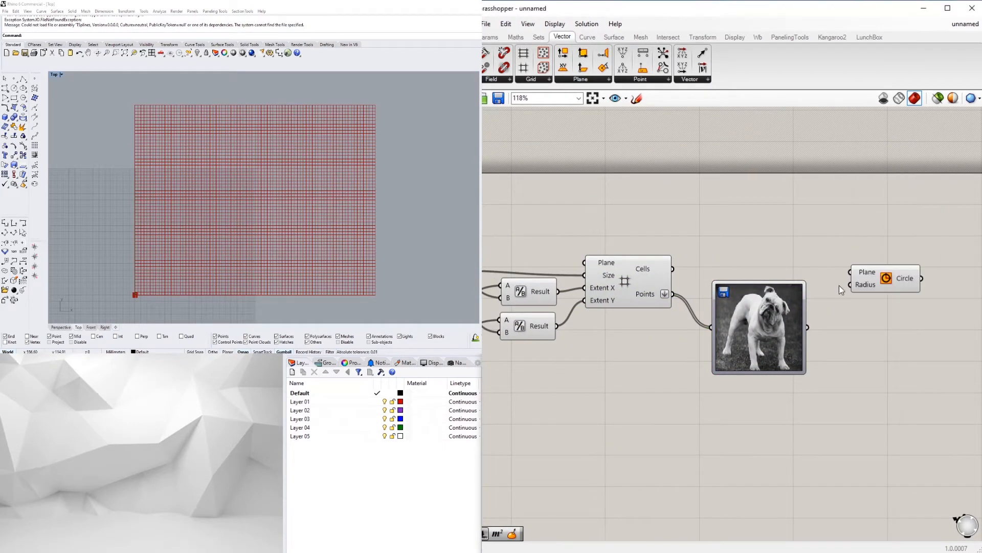
{"action": "scroll", "coordinate": [839, 285], "scroll_direction": "up", "scroll_amount": 2}
{"action": "left_click_drag", "start_coordinate": [633, 293], "coordinate": [853, 267]}
{"action": "left_click_drag", "start_coordinate": [911, 278], "coordinate": [925, 242]}
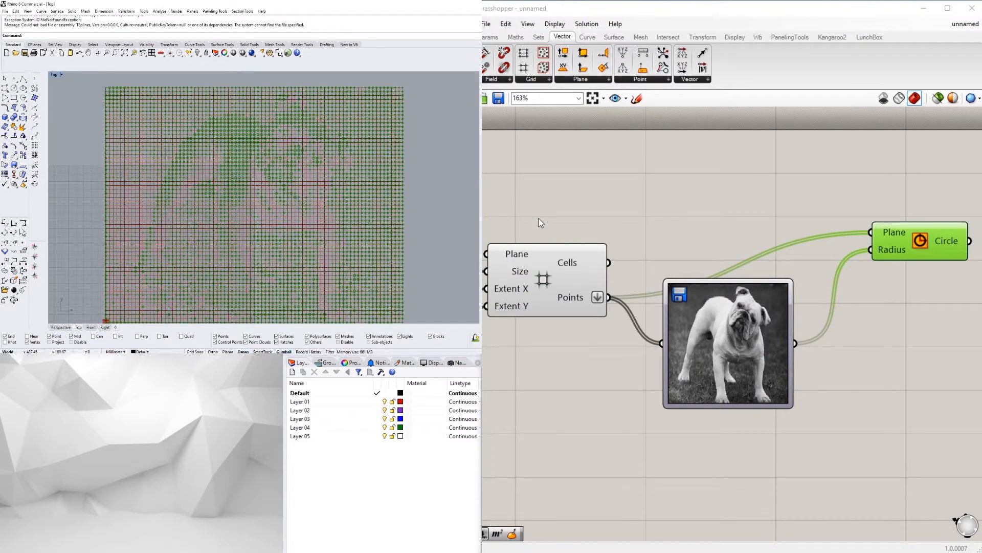
Turn off the grid component's preview to show only the circles in the viewport
{"action": "left_click", "coordinate": [560, 224]}
{"action": "left_click", "coordinate": [539, 289]}
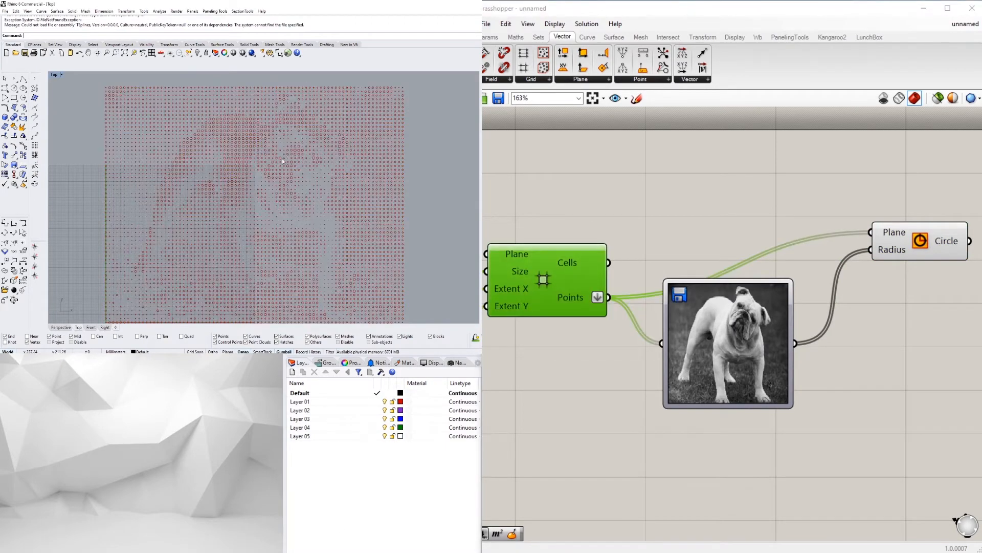
{"action": "scroll", "coordinate": [279, 164], "scroll_direction": "down", "scroll_amount": 5}
{"action": "scroll", "coordinate": [280, 163], "scroll_direction": "up", "scroll_amount": 3}
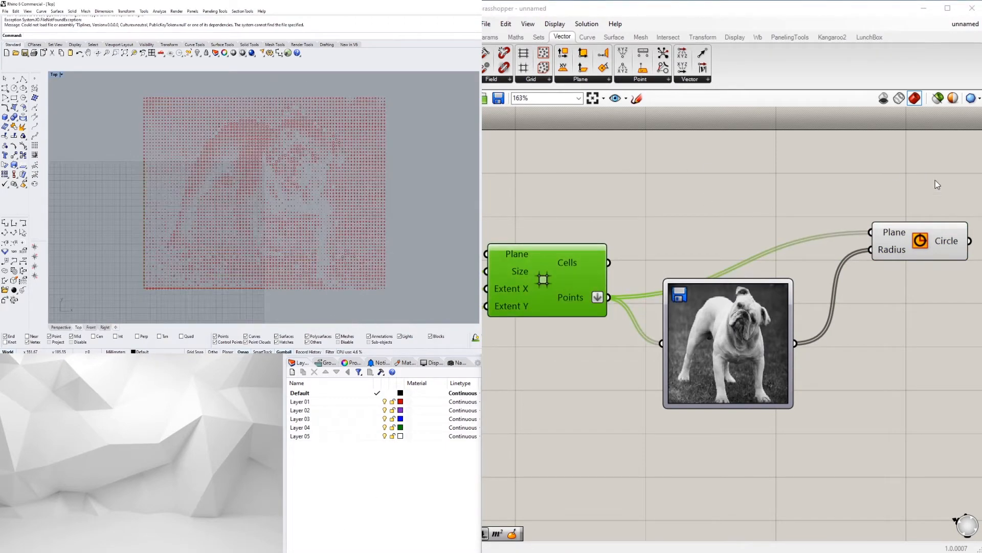
{"action": "scroll", "coordinate": [935, 180], "scroll_direction": "down", "scroll_amount": 1}
Arrange the image sampler above the Points wire and the Circle component in line with the grid
{"action": "right_click_drag", "start_coordinate": [935, 180], "coordinate": [864, 204]}
{"action": "left_click_drag", "start_coordinate": [851, 253], "coordinate": [872, 246]}
{"action": "scroll", "coordinate": [688, 346], "scroll_direction": "down", "scroll_amount": 1}
{"action": "left_click_drag", "start_coordinate": [689, 333], "coordinate": [690, 244]}
{"action": "left_click_drag", "start_coordinate": [844, 263], "coordinate": [811, 314]}
{"action": "left_click", "coordinate": [793, 333]}
{"action": "right_click_drag", "start_coordinate": [724, 353], "coordinate": [767, 341]}
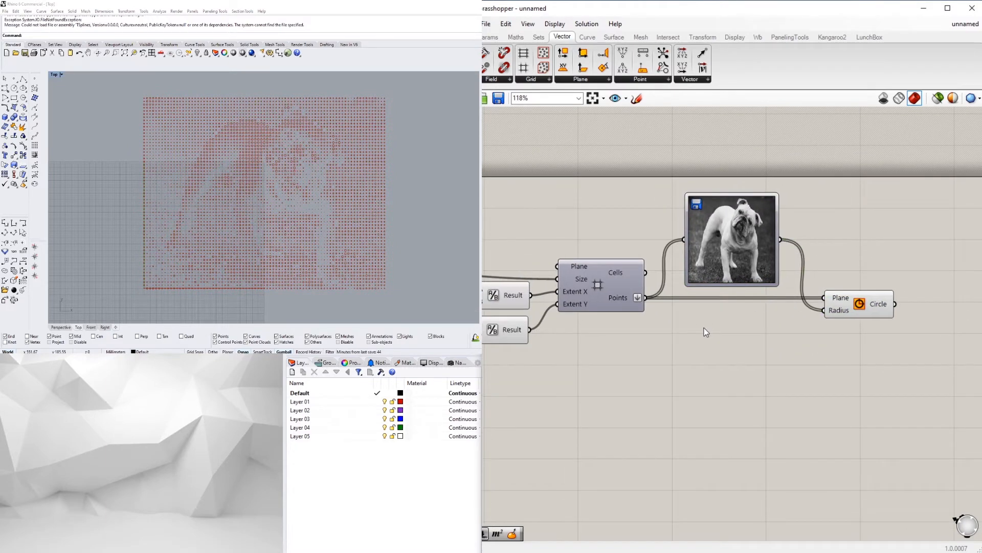
Add a Remap Numbers component, connecting the grid's Points to its Value and its Mapped output to the Circle's Radius
{"action": "double_click", "coordinate": [658, 345]}
{"action": "type", "text": "REM"}
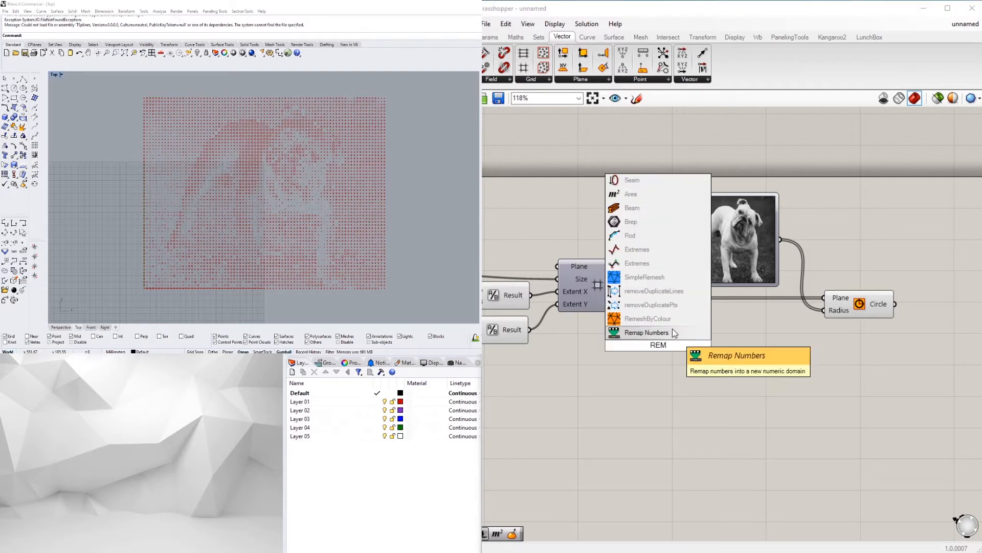
{"action": "key", "text": "Return"}
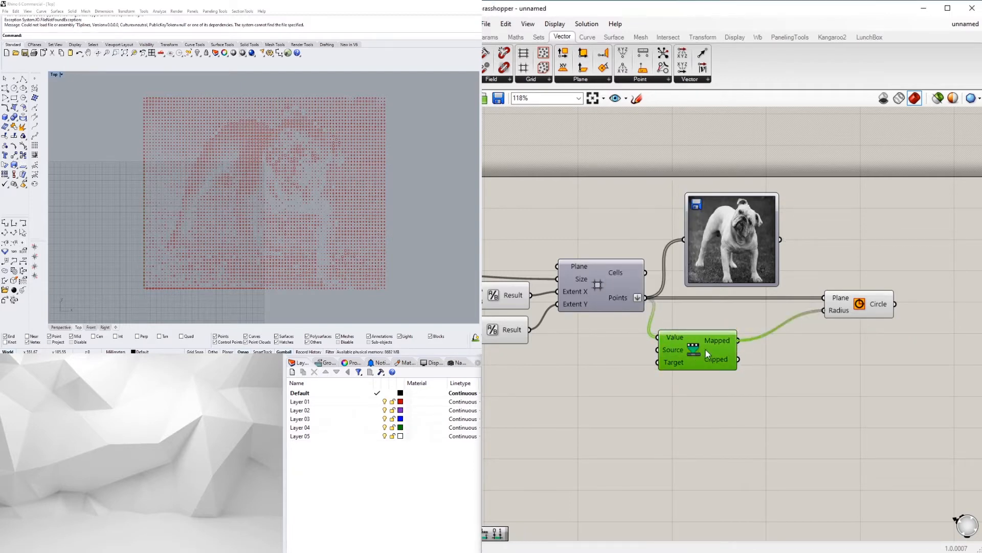
{"action": "left_click_drag", "start_coordinate": [705, 349], "coordinate": [734, 341]}
{"action": "left_click", "coordinate": [668, 405]}
{"action": "right_click_drag", "start_coordinate": [584, 361], "coordinate": [674, 355]}
{"action": "double_click", "coordinate": [696, 335]}
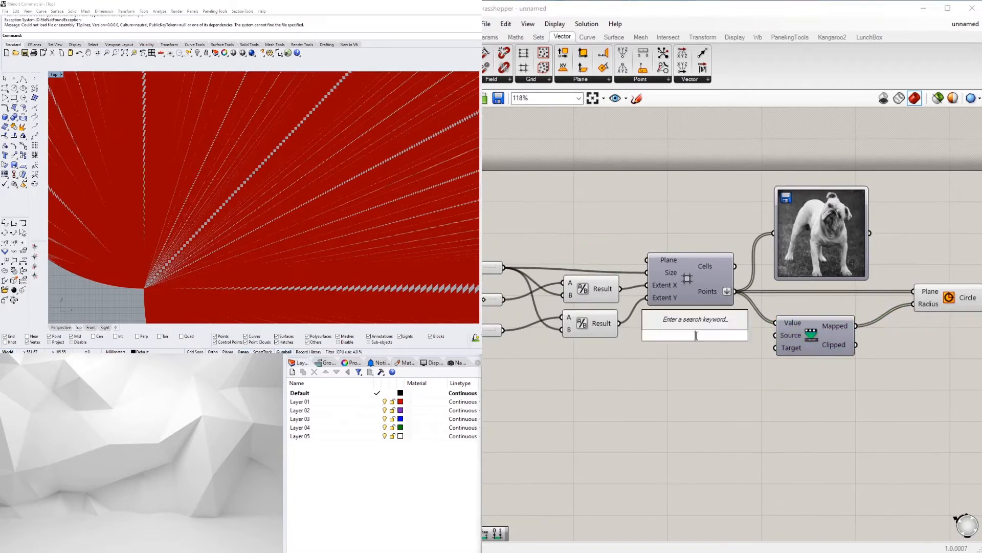
{"action": "left_click", "coordinate": [812, 379]}
Move the Remap Numbers and Circle components past the image sampler and connect the sampler's output to the Value input
{"action": "right_click_drag", "start_coordinate": [831, 276], "coordinate": [724, 289]}
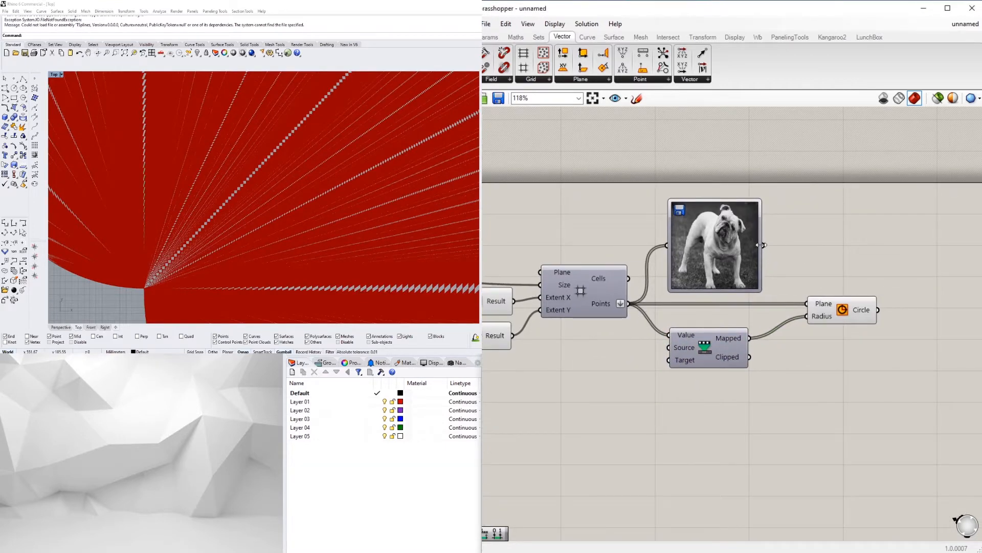
{"action": "left_click_drag", "start_coordinate": [890, 377], "coordinate": [715, 293]}
{"action": "left_click_drag", "start_coordinate": [719, 333], "coordinate": [855, 332]}
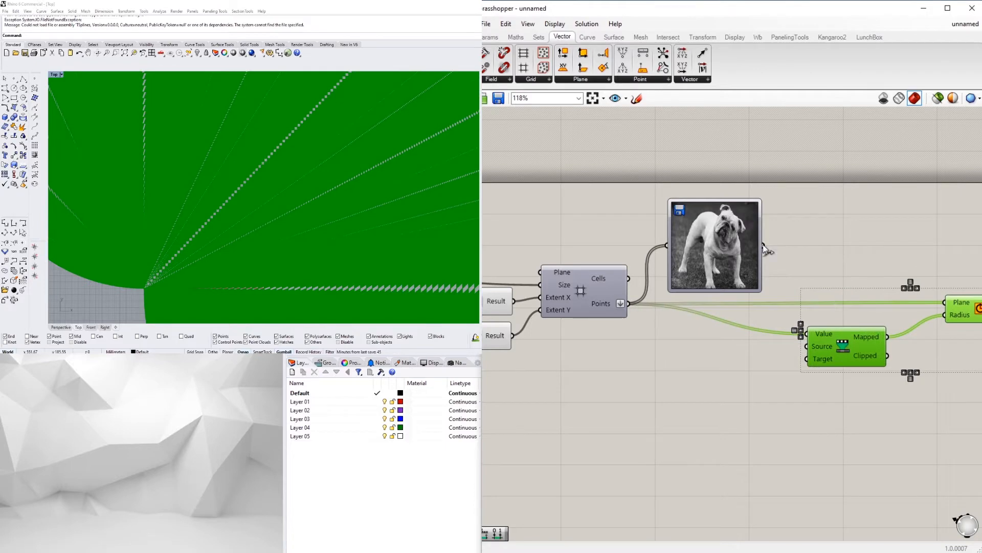
{"action": "left_click", "coordinate": [821, 259]}
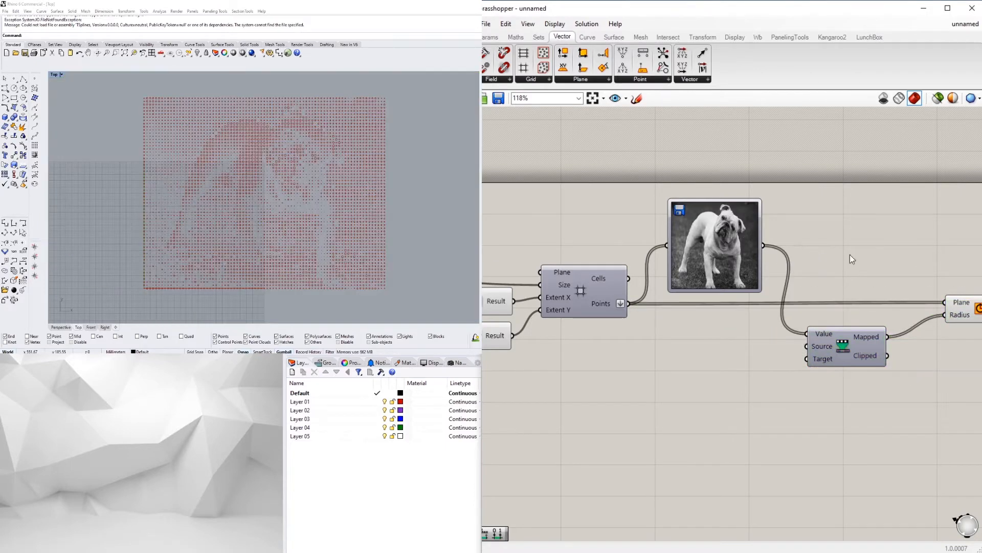
Add a Bounds component, connecting the grid's Points to its Numbers input and its Domain output to the Source of Remap Numbers
{"action": "right_click_drag", "start_coordinate": [852, 258], "coordinate": [751, 330]}
{"action": "double_click", "coordinate": [616, 399]}
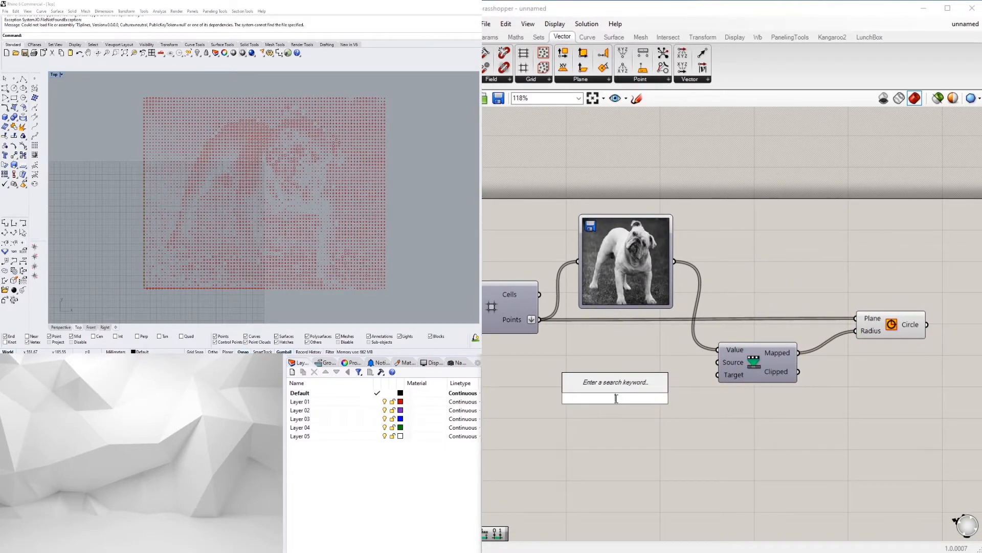
{"action": "type", "text": "BOUND"}
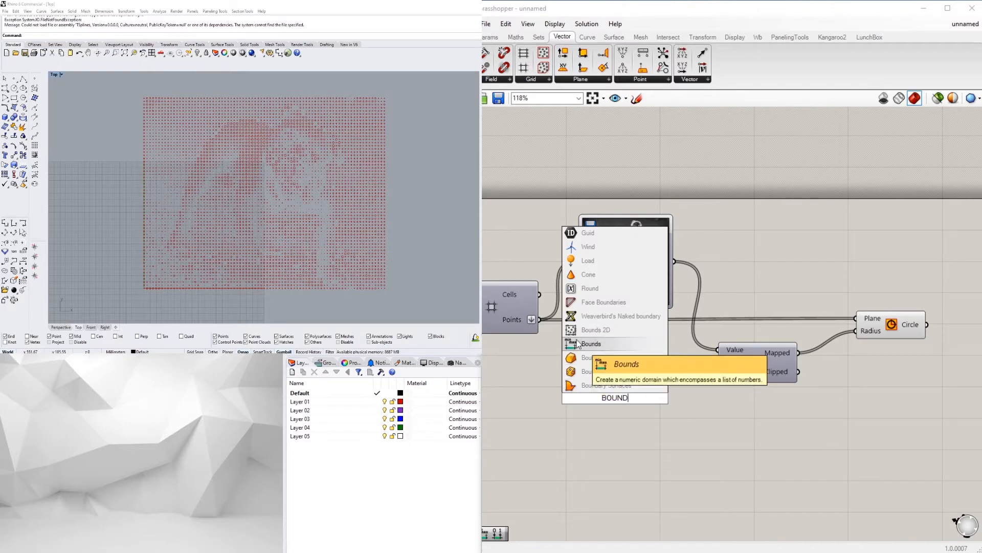
{"action": "left_click", "coordinate": [594, 344]}
{"action": "left_click_drag", "start_coordinate": [708, 368], "coordinate": [718, 362]}
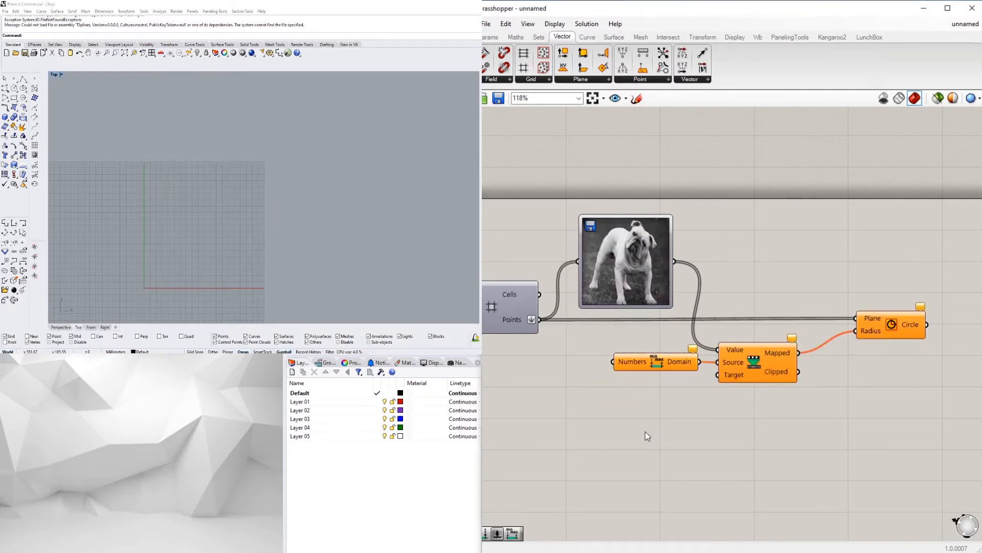
{"action": "double_click", "coordinate": [622, 430]}
{"action": "left_click_drag", "start_coordinate": [608, 353], "coordinate": [614, 361]}
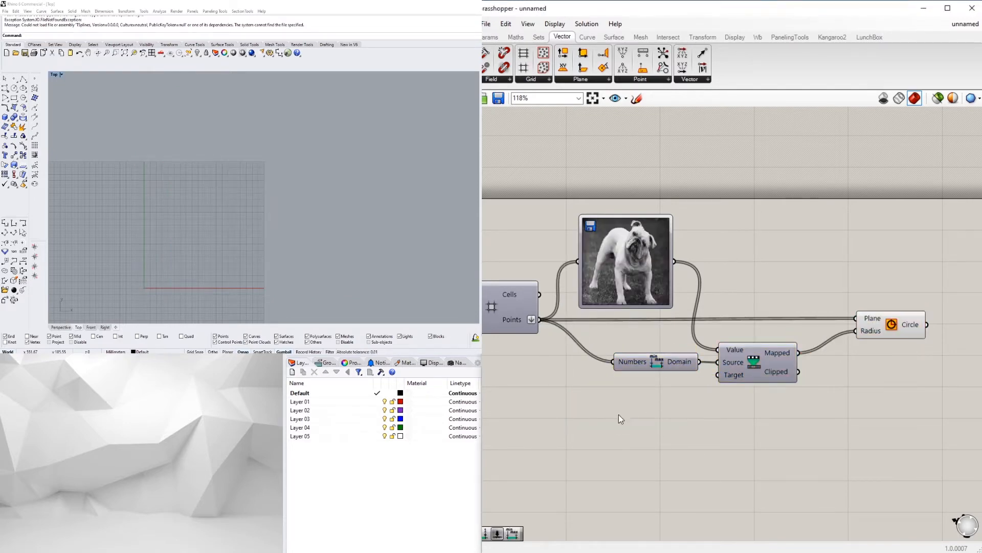
{"action": "double_click", "coordinate": [618, 414]}
{"action": "type", "text": "REM"}
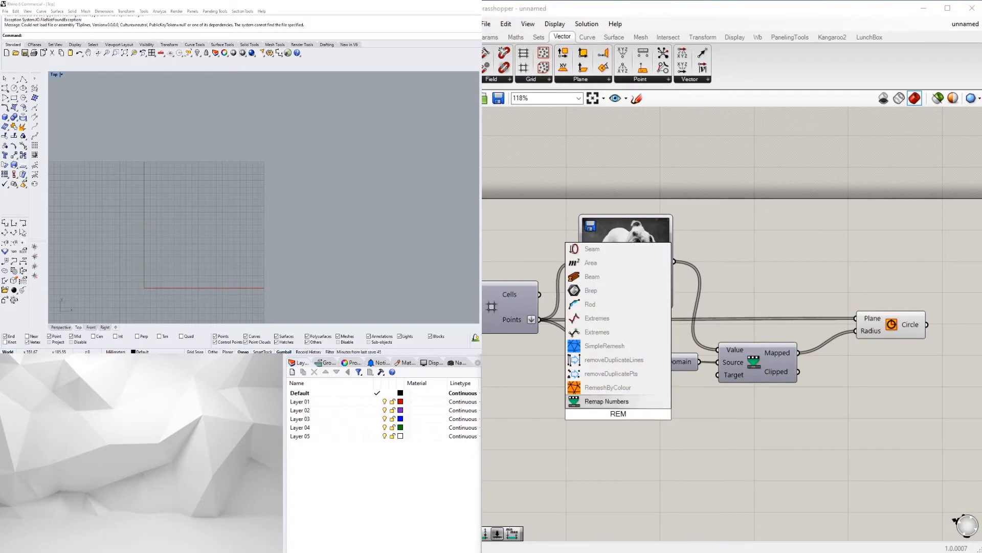
{"action": "key", "text": "Escape"}
{"action": "double_click", "coordinate": [627, 413]}
{"action": "type", "text": "REM"}
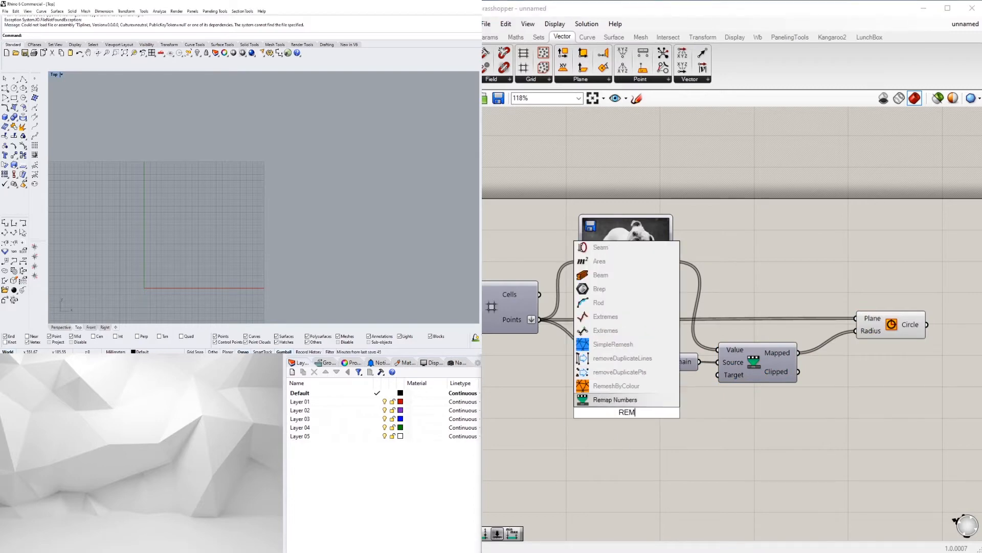
{"action": "key", "text": "Return"}
{"action": "left_click_drag", "start_coordinate": [675, 397], "coordinate": [646, 363]}
{"action": "left_click", "coordinate": [780, 485]}
{"action": "right_click_drag", "start_coordinate": [517, 401], "coordinate": [604, 397]}
{"action": "double_click", "coordinate": [603, 396]}
{"action": "left_click", "coordinate": [686, 348]}
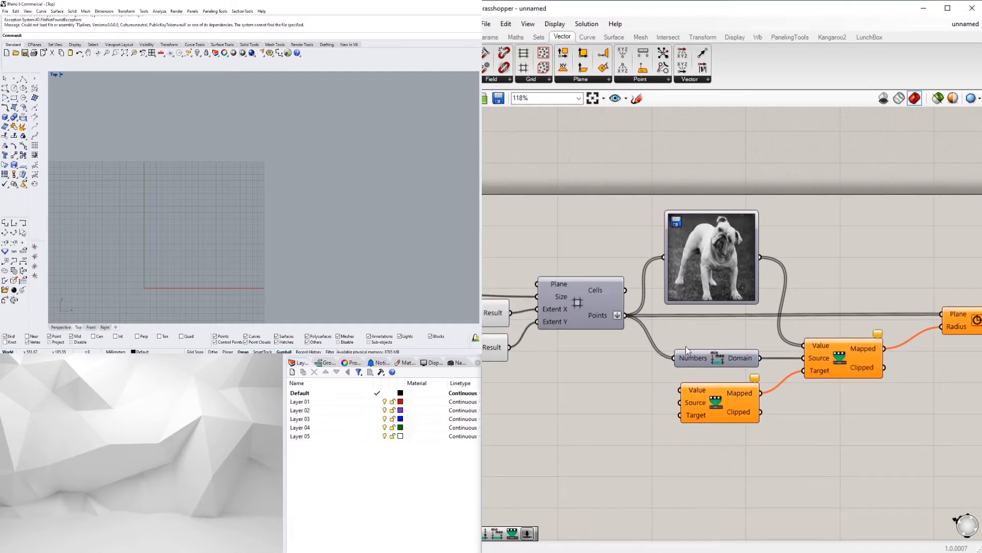
{"action": "left_click_drag", "start_coordinate": [713, 361], "coordinate": [688, 363]}
{"action": "left_click", "coordinate": [725, 409]}
{"action": "key", "text": "Delete"}
Add a Construct Domain component below Bounds and connect its Domain output to the Target of Remap Numbers
{"action": "double_click", "coordinate": [709, 398]}
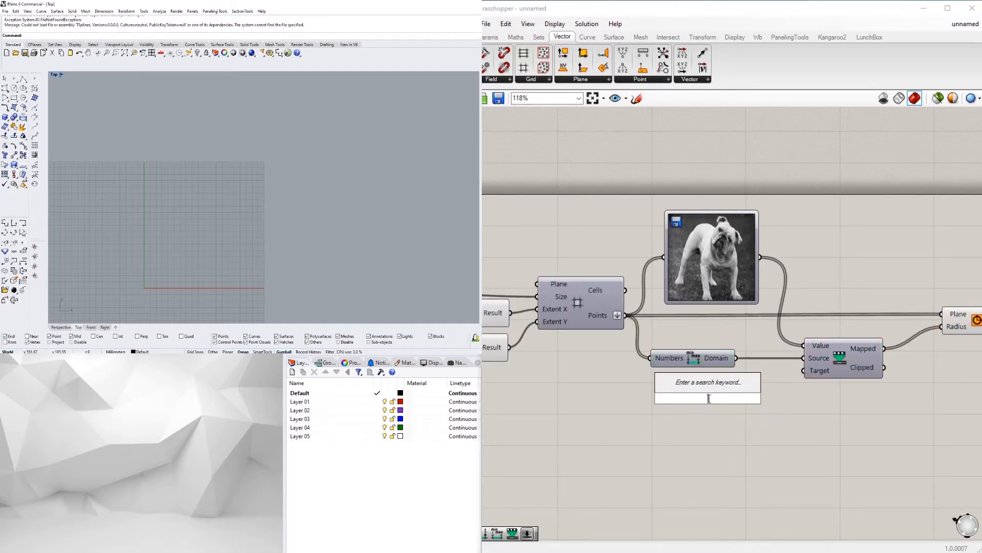
{"action": "type", "text": "c"}
{"action": "key", "text": "BackSpace"}
{"action": "type", "text": "CONSTR"}
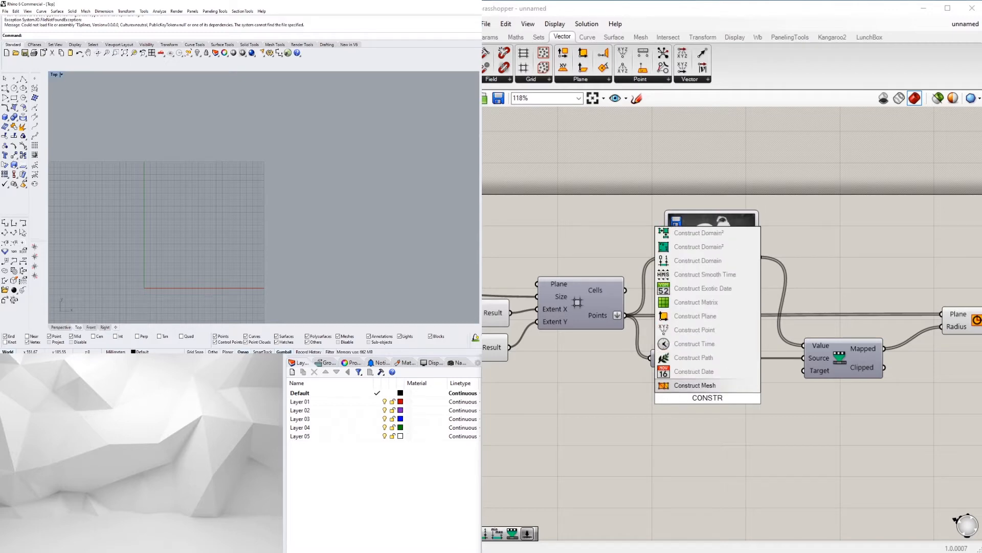
{"action": "key", "text": "Up"}
{"action": "key", "text": "Up"}
{"action": "key", "text": "Up"}
{"action": "key", "text": "Up"}
{"action": "key", "text": "Up"}
{"action": "key", "text": "Up"}
{"action": "key", "text": "Up"}
{"action": "key", "text": "Up"}
{"action": "key", "text": "Up"}
{"action": "key", "text": "Return"}
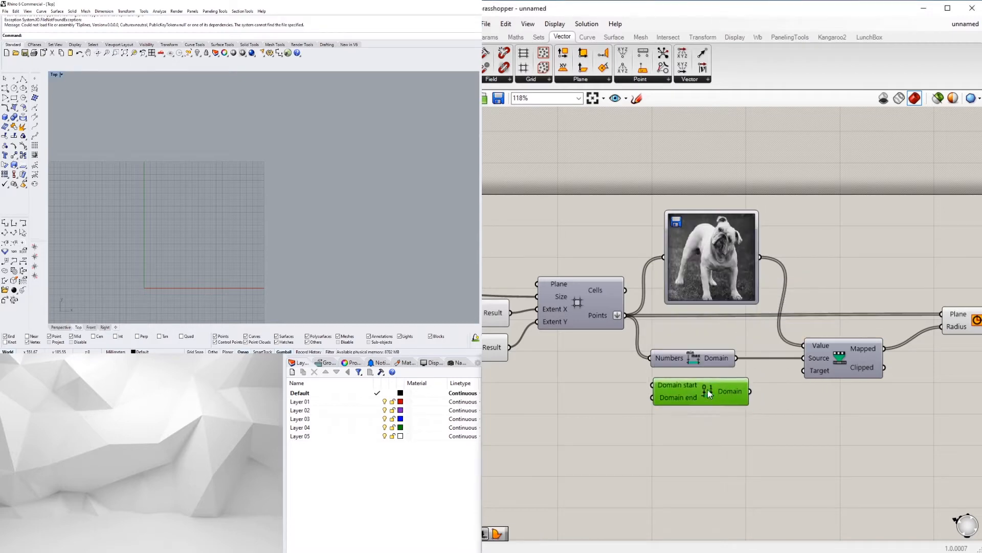
{"action": "left_click_drag", "start_coordinate": [708, 389], "coordinate": [708, 380]}
Add two number sliders initialised at 1.1, connect them to Domain start and Domain end, and set them to 0.2 and 6.6
{"action": "right_click_drag", "start_coordinate": [750, 411], "coordinate": [939, 402]}
{"action": "double_click", "coordinate": [750, 371]}
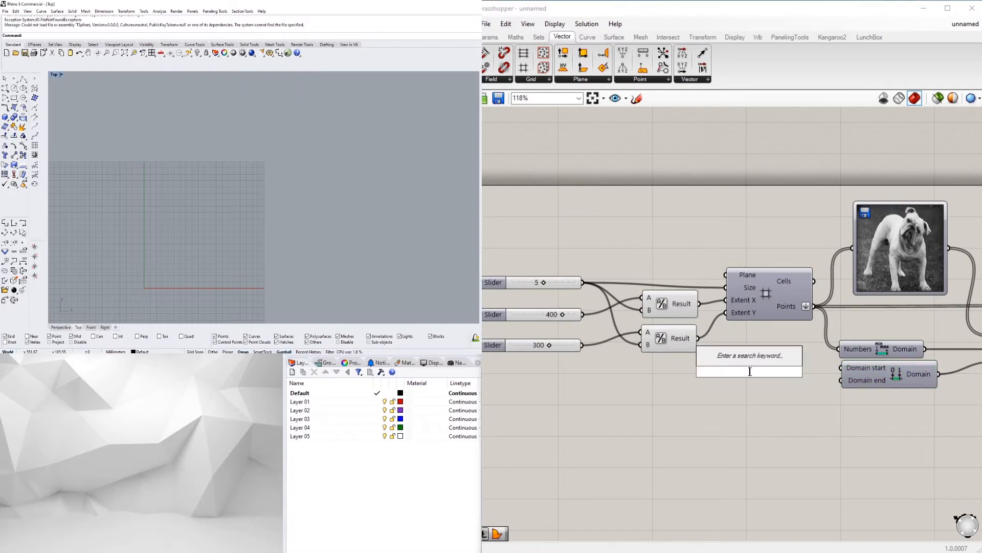
{"action": "type", "text": "1.1"}
{"action": "key", "text": "Return"}
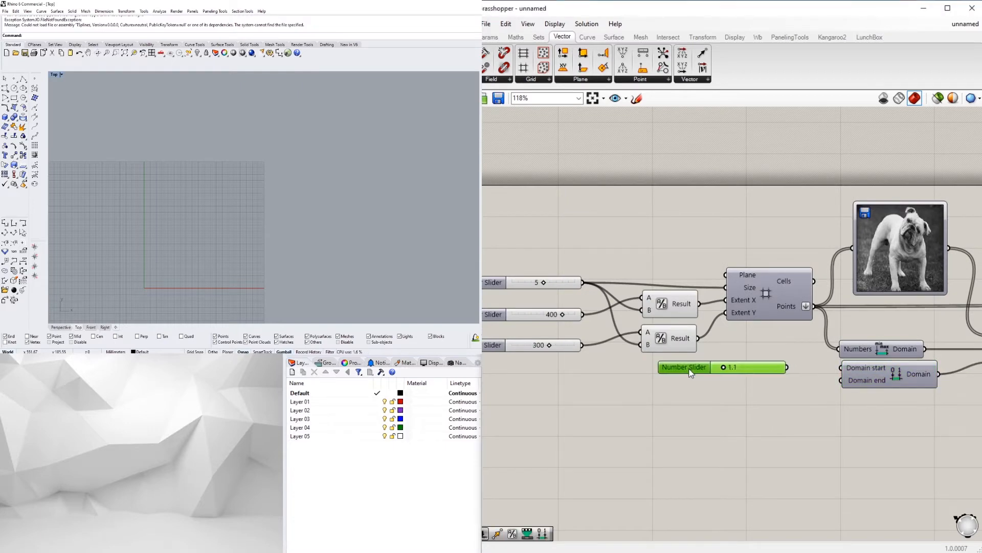
{"action": "left_click_drag", "start_coordinate": [689, 372], "coordinate": [685, 393], "text": "alt"}
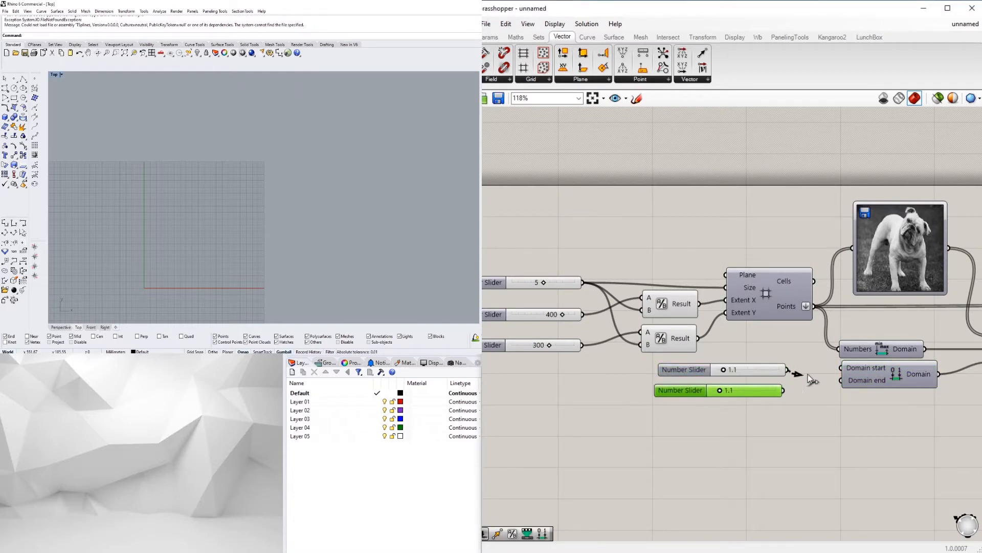
{"action": "left_click_drag", "start_coordinate": [808, 374], "coordinate": [842, 368]}
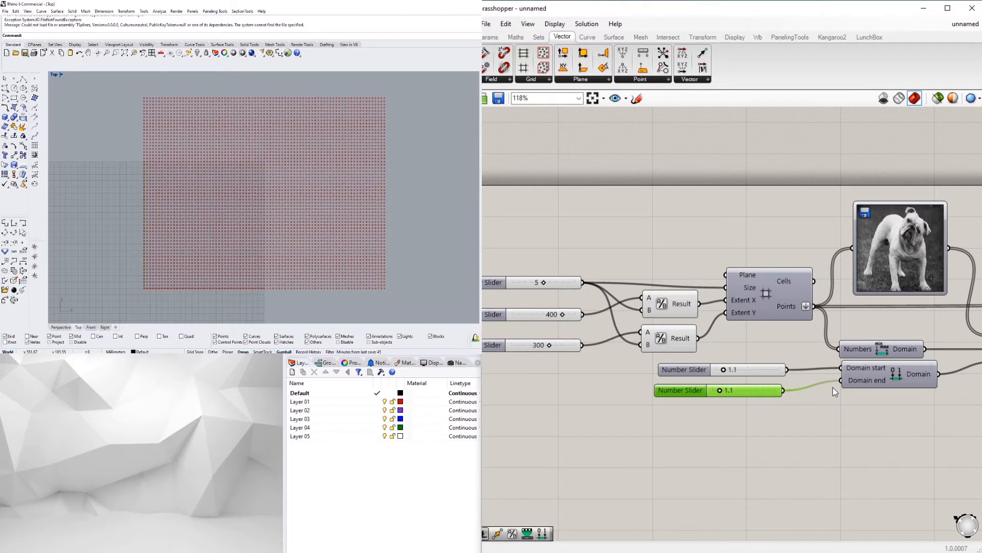
{"action": "scroll", "coordinate": [737, 381], "scroll_direction": "up", "scroll_amount": 3}
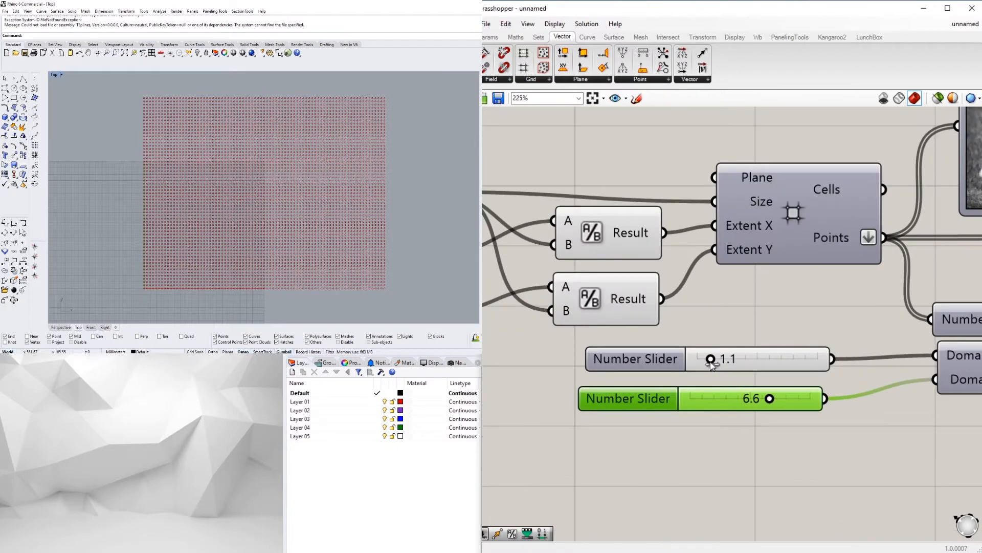
{"action": "left_click_drag", "start_coordinate": [711, 361], "coordinate": [697, 360]}
{"action": "scroll", "coordinate": [648, 414], "scroll_direction": "down", "scroll_amount": 3}
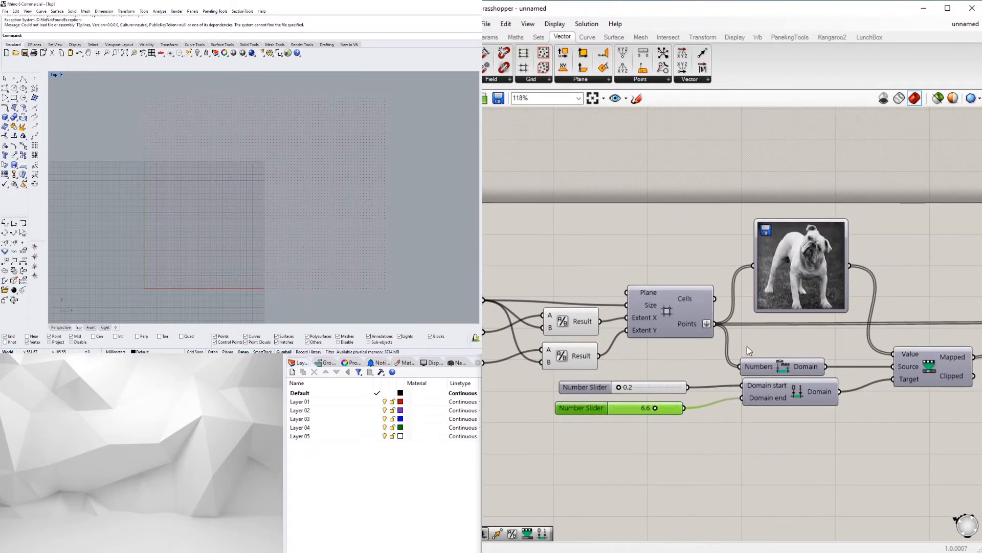
Move the remapping components past the image sampler and feed Bounds' Numbers from the sampler's output instead of the grid's Points
{"action": "scroll", "coordinate": [788, 420], "scroll_direction": "down", "scroll_amount": 3}
{"action": "scroll", "coordinate": [821, 446], "scroll_direction": "up", "scroll_amount": 2}
{"action": "left_click_drag", "start_coordinate": [892, 464], "coordinate": [608, 349]}
{"action": "scroll", "coordinate": [707, 388], "scroll_direction": "up", "scroll_amount": 1}
{"action": "left_click", "coordinate": [656, 280]}
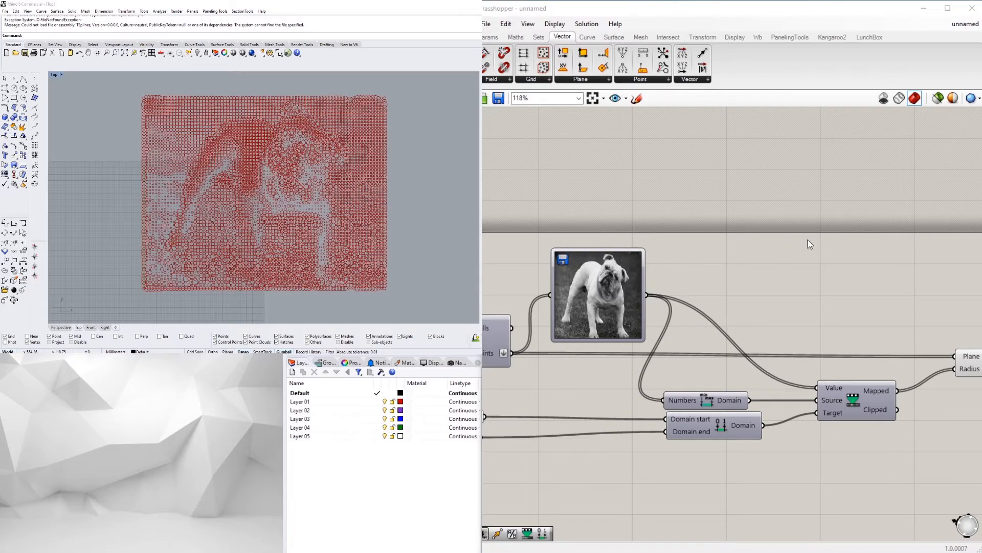
Set the Domain start slider to 0.0 and the Domain end slider to 2.5
{"action": "right_click_drag", "start_coordinate": [512, 428], "coordinate": [740, 384]}
{"action": "scroll", "coordinate": [640, 381], "scroll_direction": "up", "scroll_amount": 5}
{"action": "scroll", "coordinate": [647, 365], "scroll_direction": "up", "scroll_amount": 3}
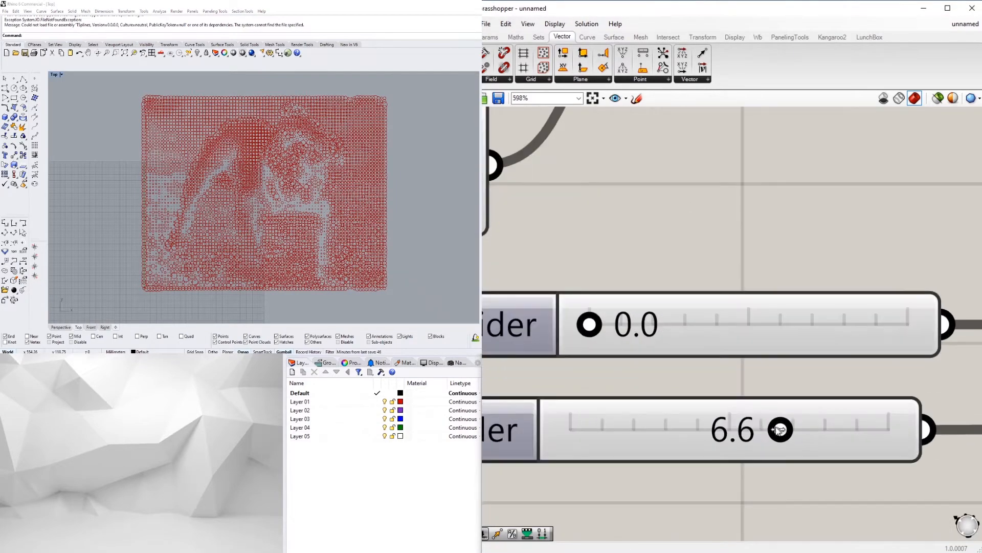
{"action": "left_click_drag", "start_coordinate": [778, 429], "coordinate": [645, 430]}
Stack Bounds above Construct Domain, align their left edges, and leave a small gap between them
{"action": "scroll", "coordinate": [730, 361], "scroll_direction": "down", "scroll_amount": 10}
{"action": "scroll", "coordinate": [729, 328], "scroll_direction": "up", "scroll_amount": 3}
{"action": "left_click_drag", "start_coordinate": [719, 348], "coordinate": [763, 329]}
{"action": "left_click_drag", "start_coordinate": [836, 395], "coordinate": [726, 323]}
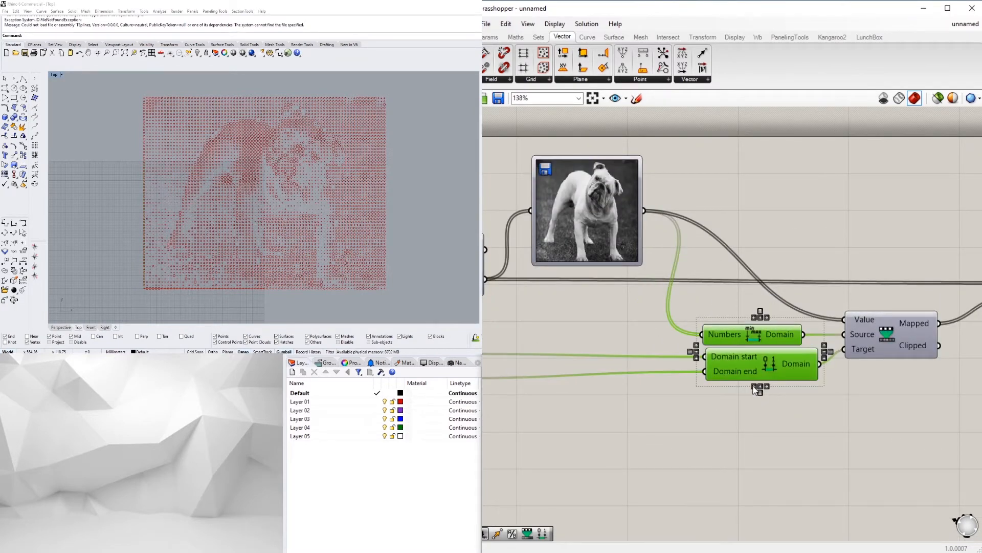
{"action": "left_click", "coordinate": [755, 388]}
{"action": "left_click", "coordinate": [798, 444]}
{"action": "left_click_drag", "start_coordinate": [777, 363], "coordinate": [776, 368]}
{"action": "left_click", "coordinate": [847, 419]}
Rearrange Bounds, Construct Domain and Remap Numbers together, and move them with the Circle component closer to the image sampler
{"action": "scroll", "coordinate": [881, 439], "scroll_direction": "down", "scroll_amount": 3}
{"action": "right_click_drag", "start_coordinate": [881, 439], "coordinate": [827, 436]}
{"action": "scroll", "coordinate": [828, 437], "scroll_direction": "up", "scroll_amount": 3}
{"action": "left_click_drag", "start_coordinate": [910, 434], "coordinate": [709, 316]}
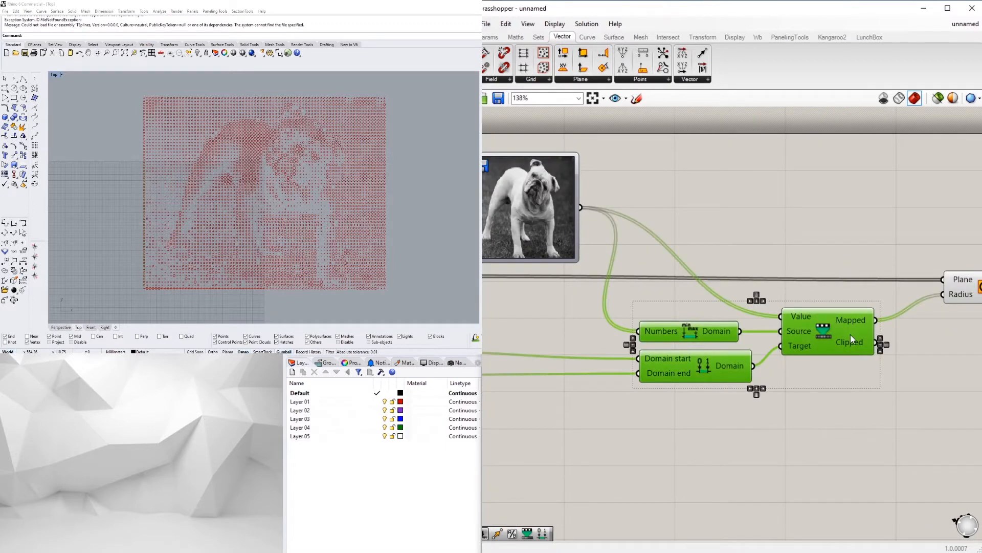
{"action": "left_click_drag", "start_coordinate": [850, 334], "coordinate": [891, 321]}
{"action": "left_click", "coordinate": [898, 379]}
{"action": "scroll", "coordinate": [897, 379], "scroll_direction": "down", "scroll_amount": 5}
{"action": "right_click_drag", "start_coordinate": [897, 379], "coordinate": [819, 374]}
{"action": "left_click_drag", "start_coordinate": [923, 419], "coordinate": [736, 298]}
{"action": "scroll", "coordinate": [786, 315], "scroll_direction": "up", "scroll_amount": 3}
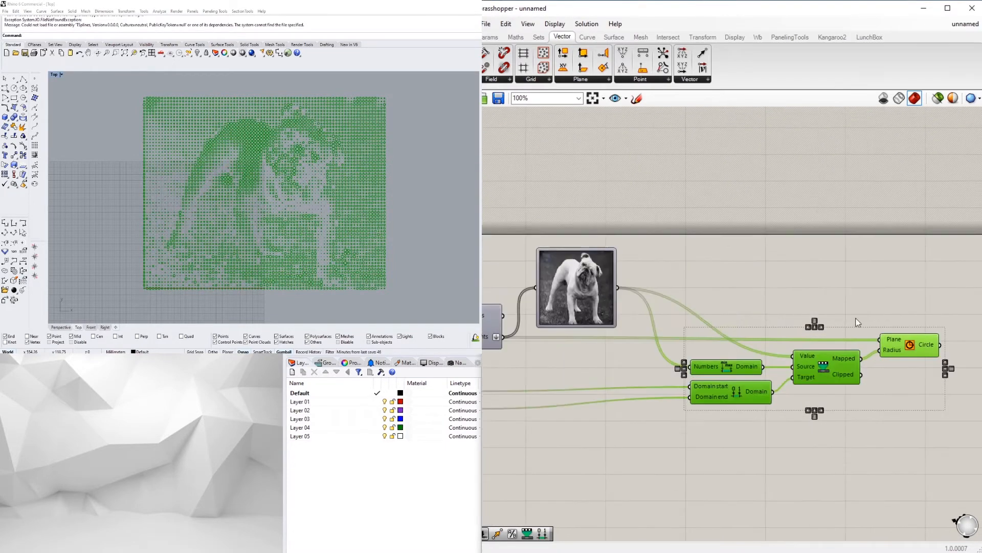
{"action": "left_click_drag", "start_coordinate": [909, 350], "coordinate": [851, 349]}
{"action": "left_click", "coordinate": [767, 402]}
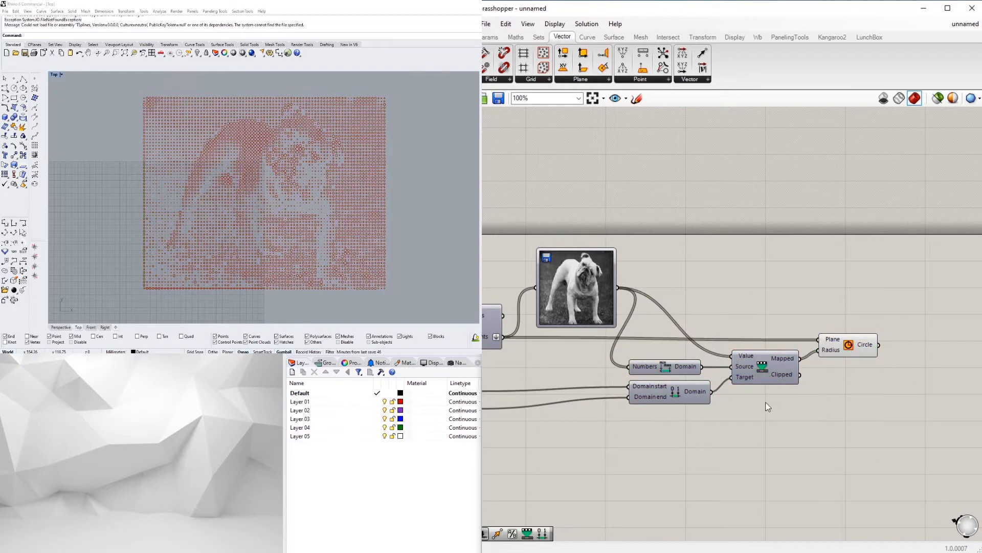
Shift the Bounds component so its output end lines up with that of Construct Domain
{"action": "scroll", "coordinate": [713, 376], "scroll_direction": "up", "scroll_amount": 3}
{"action": "left_click_drag", "start_coordinate": [661, 357], "coordinate": [678, 356]}
{"action": "left_click", "coordinate": [731, 279]}
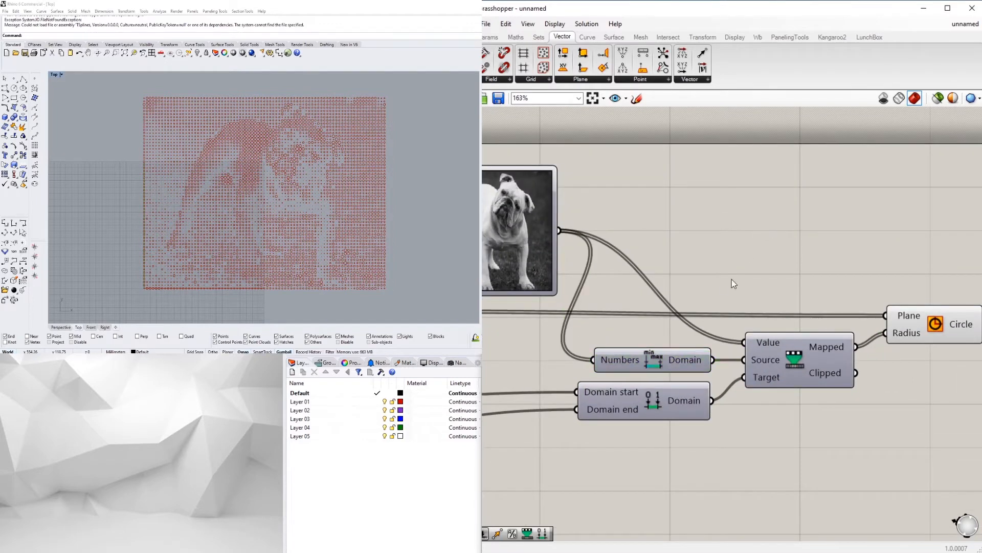
Move the two domain sliders together to just before the Construct Domain inputs
{"action": "scroll", "coordinate": [731, 278], "scroll_direction": "down", "scroll_amount": 5}
{"action": "right_click_drag", "start_coordinate": [512, 354], "coordinate": [680, 385]}
{"action": "scroll", "coordinate": [680, 386], "scroll_direction": "up", "scroll_amount": 2}
{"action": "left_click_drag", "start_coordinate": [747, 432], "coordinate": [646, 346]}
{"action": "left_click_drag", "start_coordinate": [650, 353], "coordinate": [788, 345]}
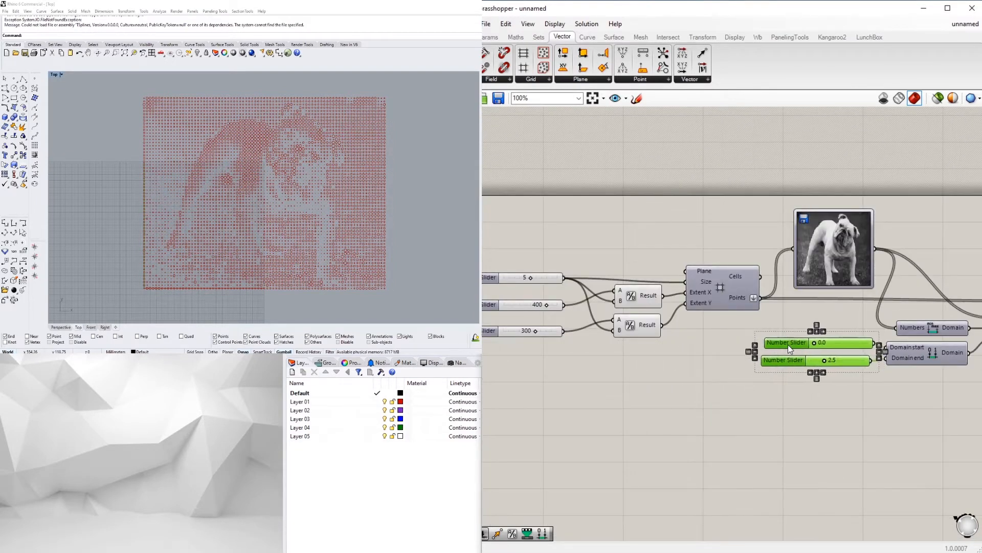
{"action": "left_click", "coordinate": [799, 405]}
Set the grid's cell size slider to 3 for a denser pattern of circles
{"action": "scroll", "coordinate": [568, 292], "scroll_direction": "up", "scroll_amount": 7}
{"action": "scroll", "coordinate": [570, 296], "scroll_direction": "up", "scroll_amount": 2}
{"action": "double_click", "coordinate": [637, 290]}
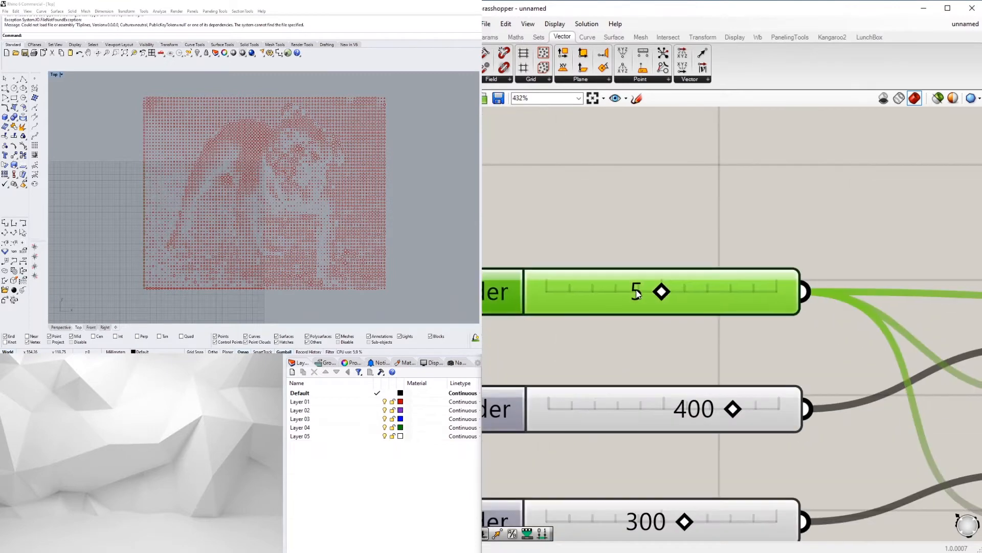
{"action": "type", "text": "3"}
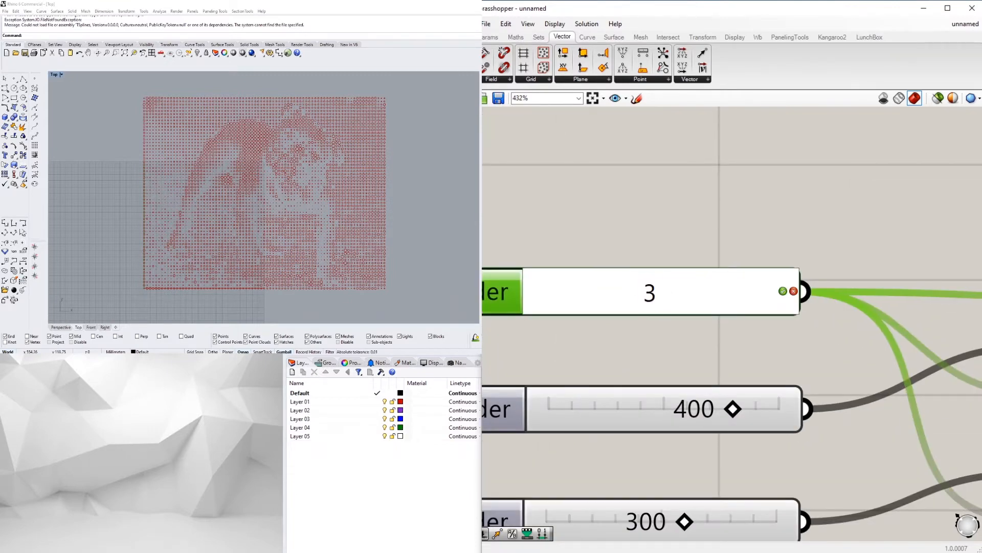
{"action": "key", "text": "Return"}
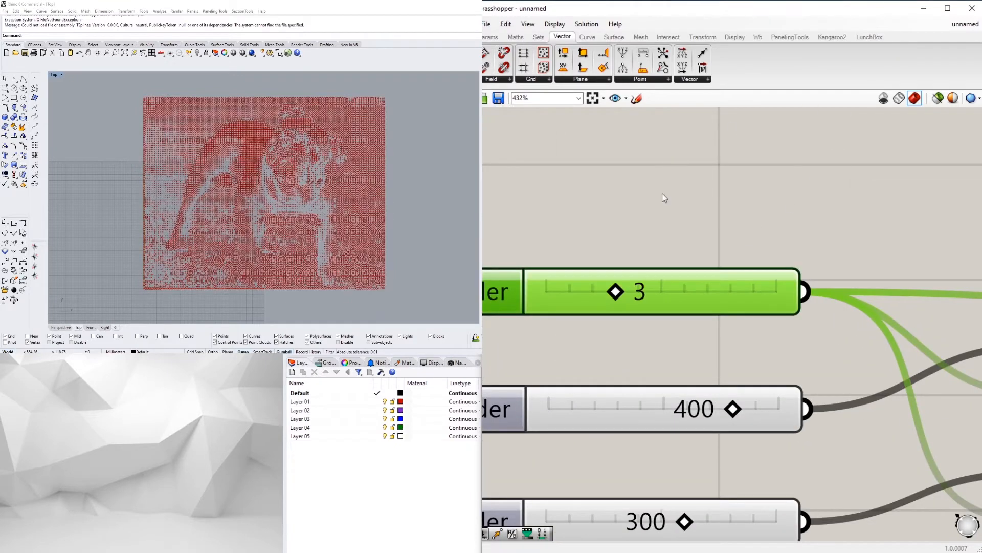
Try Domain end values of 1.6 and 1.8, checking the circles for overlaps in the Top viewport
{"action": "scroll", "coordinate": [662, 197], "scroll_direction": "down", "scroll_amount": 4}
{"action": "scroll", "coordinate": [879, 321], "scroll_direction": "up", "scroll_amount": 7}
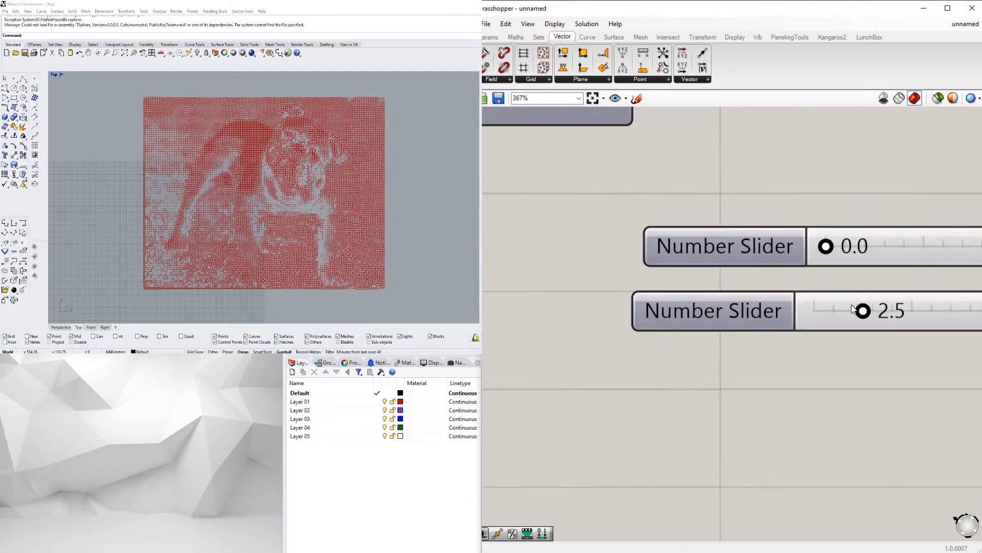
{"action": "left_click_drag", "start_coordinate": [863, 311], "coordinate": [825, 317]}
{"action": "scroll", "coordinate": [279, 149], "scroll_direction": "up", "scroll_amount": 10}
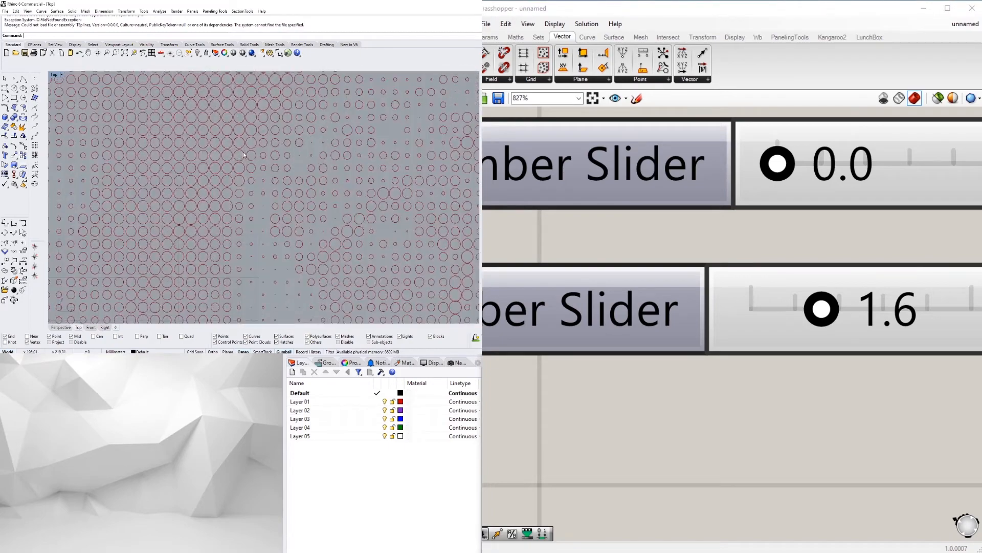
{"action": "scroll", "coordinate": [235, 164], "scroll_direction": "down", "scroll_amount": 8}
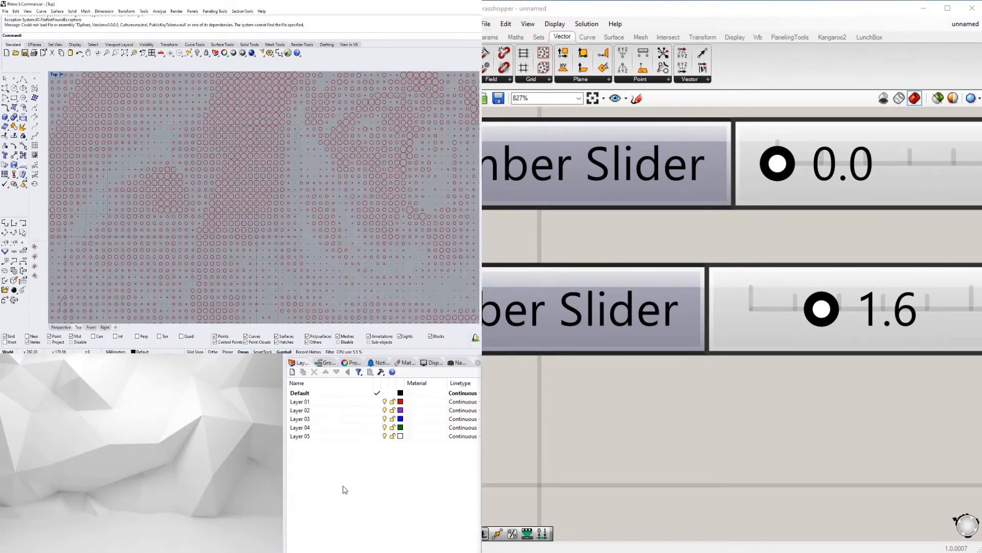
{"action": "left_click_drag", "start_coordinate": [830, 313], "coordinate": [839, 314]}
{"action": "scroll", "coordinate": [229, 200], "scroll_direction": "up", "scroll_amount": 8}
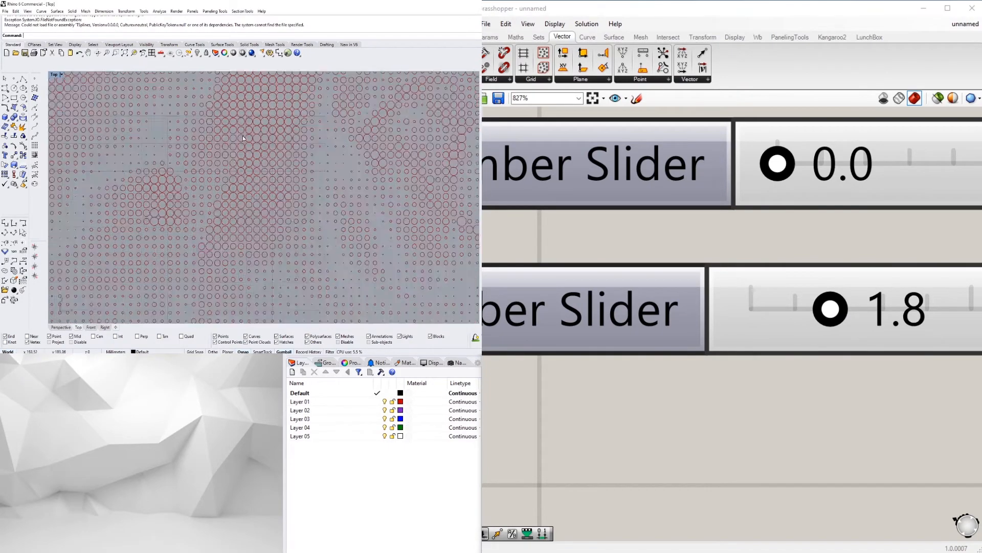
{"action": "scroll", "coordinate": [229, 199], "scroll_direction": "down", "scroll_amount": 10}
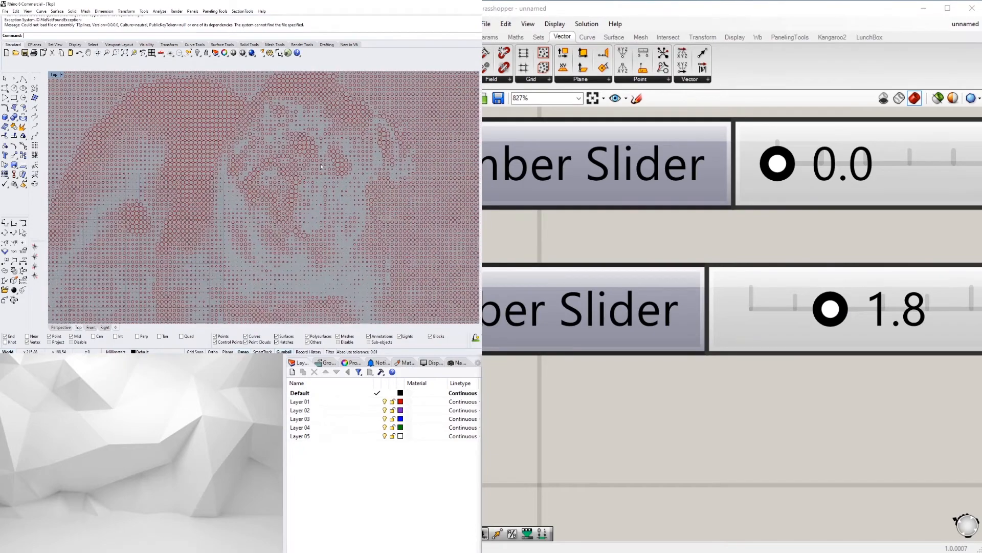
{"action": "scroll", "coordinate": [291, 191], "scroll_direction": "up", "scroll_amount": 8}
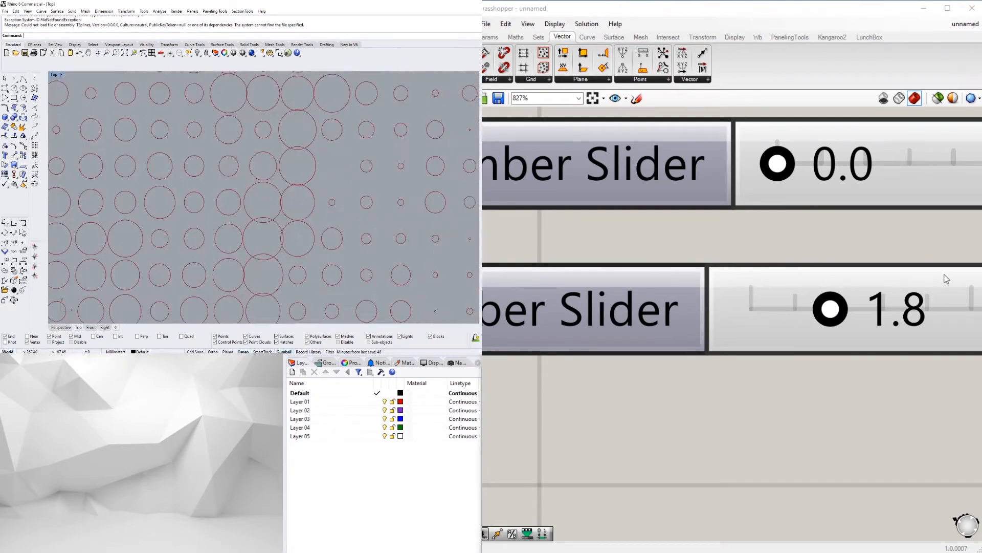
Set the Domain end slider to 1.5 and inspect the circle spacing in the Top viewport
{"action": "left_click_drag", "start_coordinate": [820, 318], "coordinate": [807, 317]}
{"action": "scroll", "coordinate": [193, 182], "scroll_direction": "down", "scroll_amount": 10}
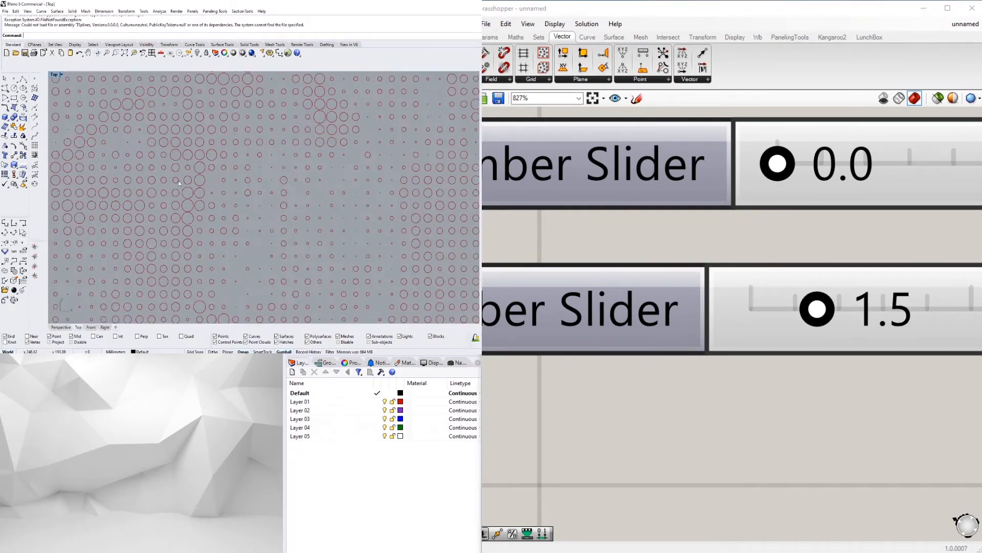
{"action": "scroll", "coordinate": [192, 182], "scroll_direction": "up", "scroll_amount": 8}
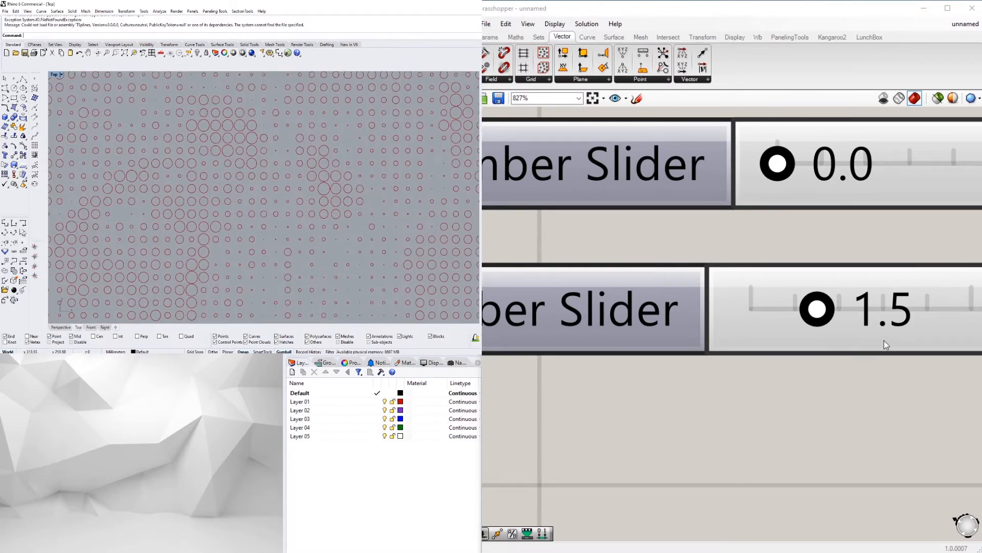
Examine the bulldog circle pattern in the Top viewport and follow the definition from the image sampler to the Circle component
{"action": "left_click_drag", "start_coordinate": [834, 311], "coordinate": [807, 313]}
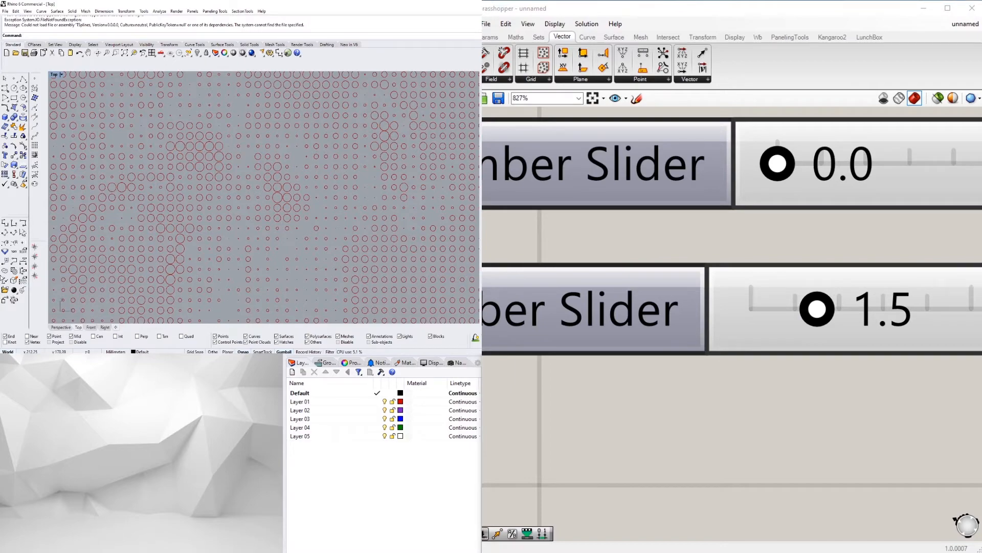
{"action": "scroll", "coordinate": [382, 213], "scroll_direction": "down", "scroll_amount": 10}
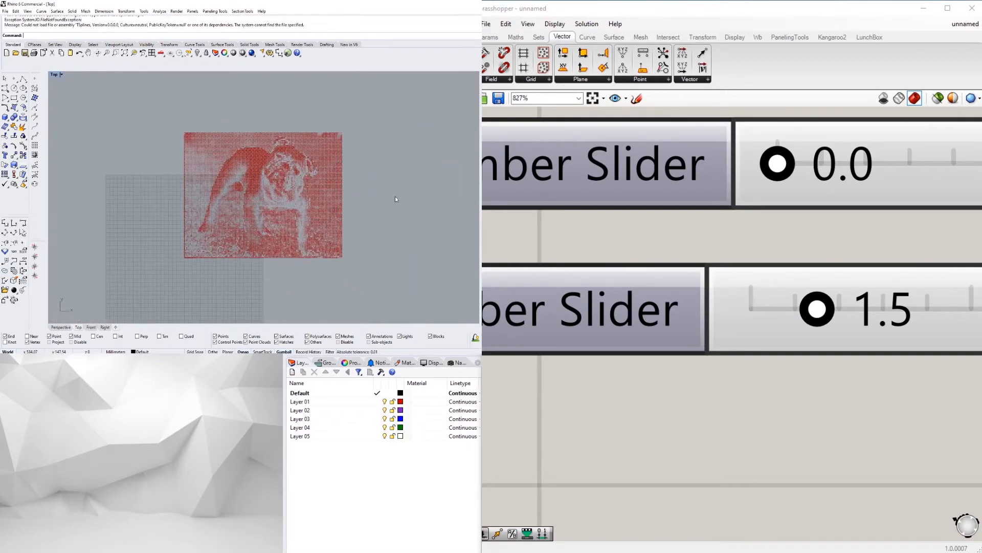
{"action": "left_click", "coordinate": [849, 441]}
{"action": "scroll", "coordinate": [748, 404], "scroll_direction": "down", "scroll_amount": 5}
{"action": "scroll", "coordinate": [749, 411], "scroll_direction": "down", "scroll_amount": 3}
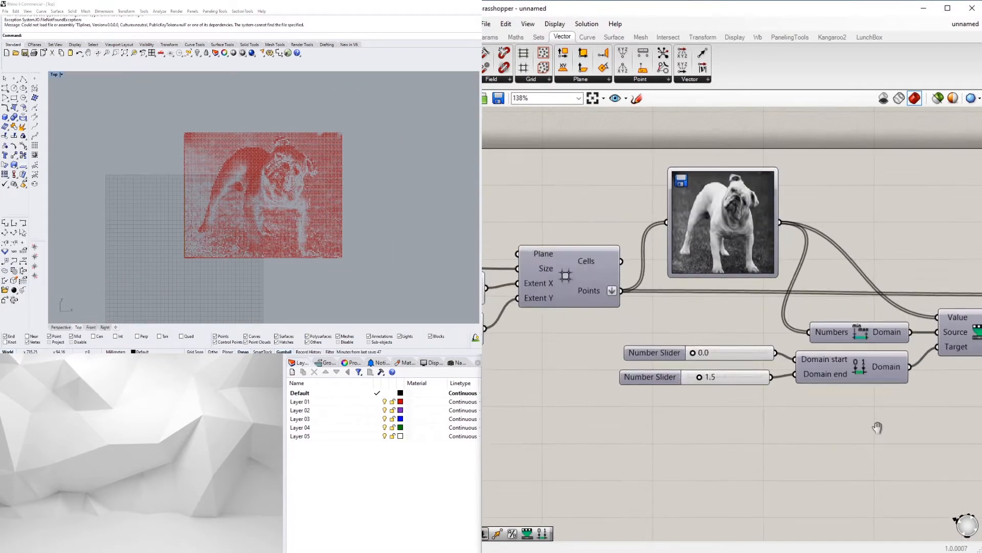
{"action": "right_click_drag", "start_coordinate": [926, 403], "coordinate": [714, 410]}
{"action": "left_click", "coordinate": [652, 279]}
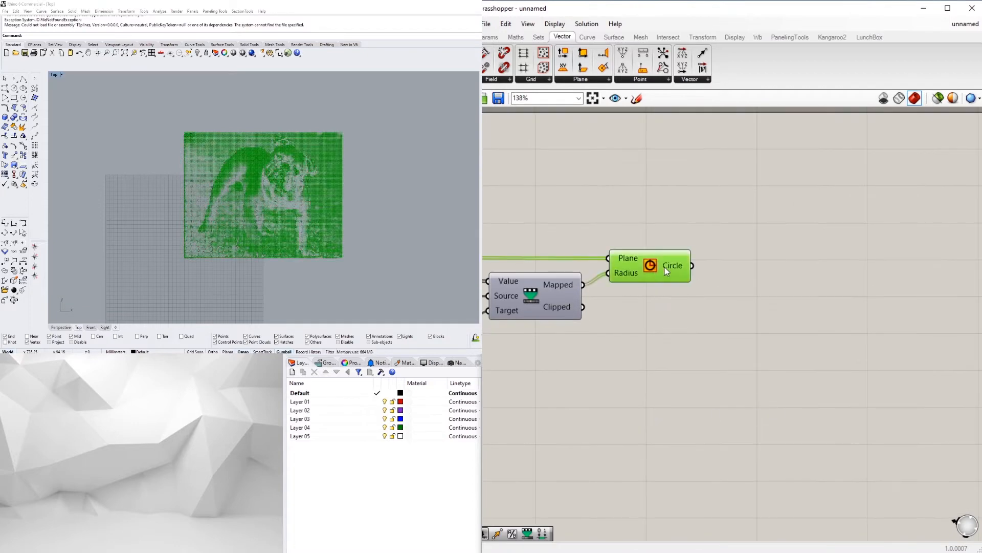
{"action": "scroll", "coordinate": [370, 165], "scroll_direction": "up", "scroll_amount": 5}
{"action": "left_click", "coordinate": [693, 290]}
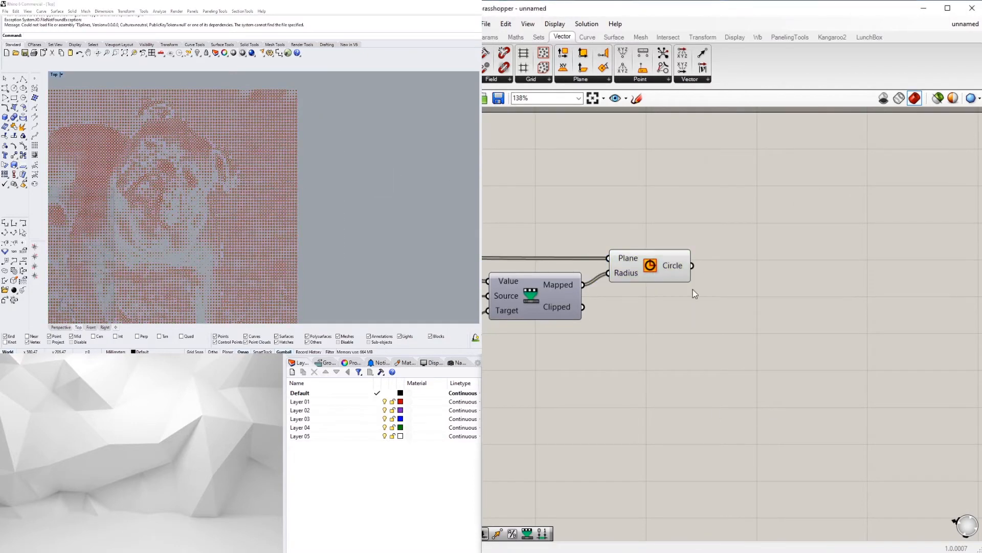
{"action": "right_click_drag", "start_coordinate": [283, 200], "coordinate": [448, 163]}
{"action": "right_click_drag", "start_coordinate": [515, 188], "coordinate": [735, 170]}
{"action": "scroll", "coordinate": [735, 170], "scroll_direction": "down", "scroll_amount": 3}
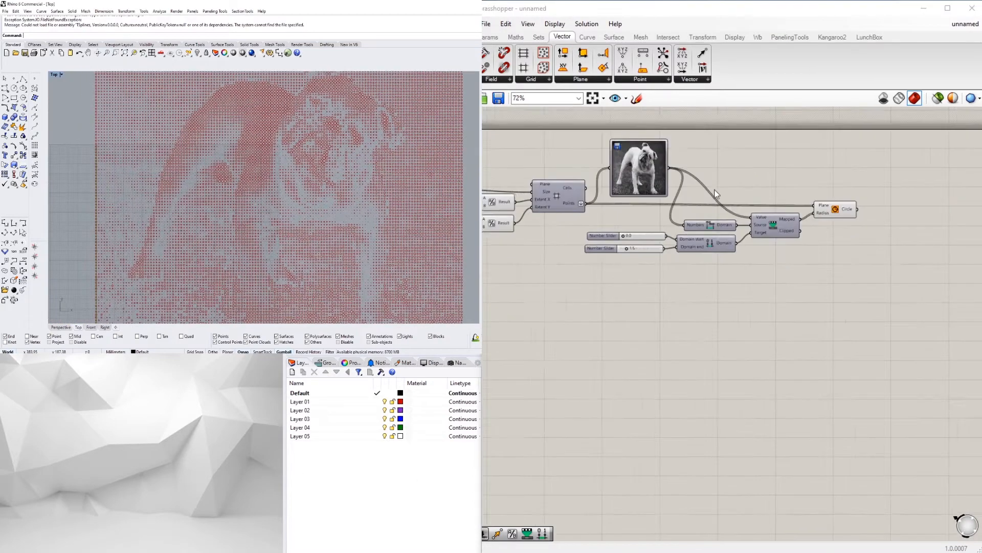
{"action": "right_click_drag", "start_coordinate": [696, 201], "coordinate": [799, 284]}
{"action": "scroll", "coordinate": [799, 283], "scroll_direction": "up", "scroll_amount": 2}
{"action": "left_click", "coordinate": [736, 248]}
{"action": "left_click", "coordinate": [863, 230]}
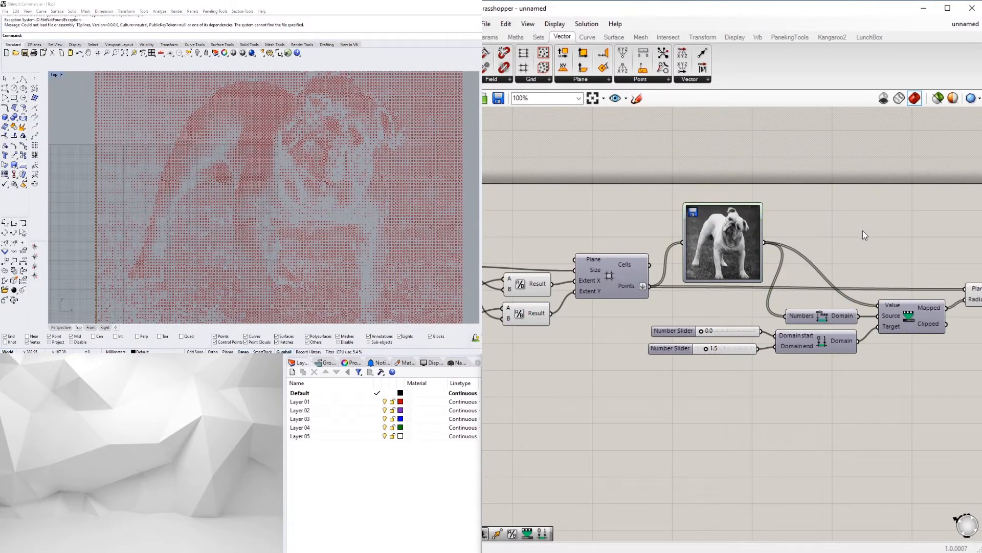
Select all components of the definition and shift them together slightly to the right on the canvas
{"action": "scroll", "coordinate": [685, 324], "scroll_direction": "down", "scroll_amount": 4}
{"action": "right_click_drag", "start_coordinate": [707, 342], "coordinate": [839, 346]}
{"action": "scroll", "coordinate": [841, 348], "scroll_direction": "down", "scroll_amount": 2}
{"action": "left_click_drag", "start_coordinate": [948, 378], "coordinate": [673, 289]}
{"action": "scroll", "coordinate": [759, 302], "scroll_direction": "up", "scroll_amount": 3}
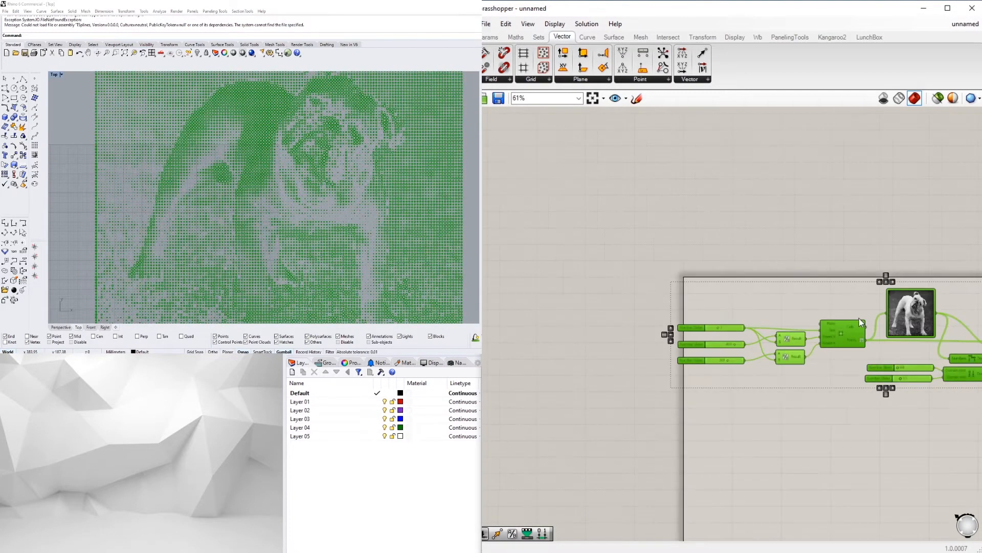
{"action": "right_click_drag", "start_coordinate": [889, 314], "coordinate": [755, 309]}
{"action": "left_click_drag", "start_coordinate": [768, 312], "coordinate": [788, 310]}
{"action": "left_click", "coordinate": [576, 308]}
Group the grid's cell size slider on its own and label the group DENSITY
{"action": "right_click_drag", "start_coordinate": [762, 348], "coordinate": [698, 312]}
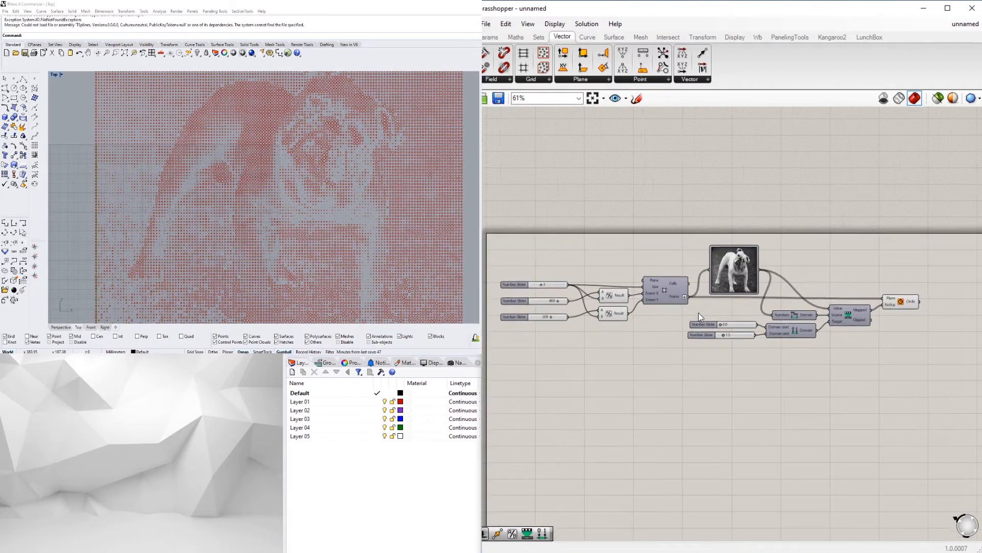
{"action": "scroll", "coordinate": [573, 296], "scroll_direction": "up", "scroll_amount": 4}
{"action": "scroll", "coordinate": [547, 287], "scroll_direction": "up", "scroll_amount": 4}
{"action": "left_click", "coordinate": [576, 290]}
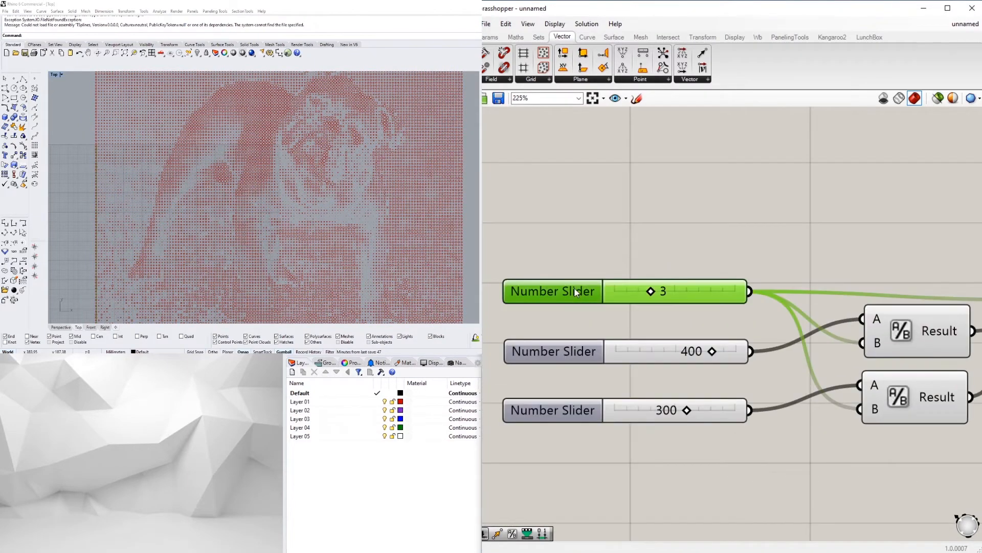
{"action": "right_click", "coordinate": [577, 273]}
{"action": "type", "text": "DENSITY"}
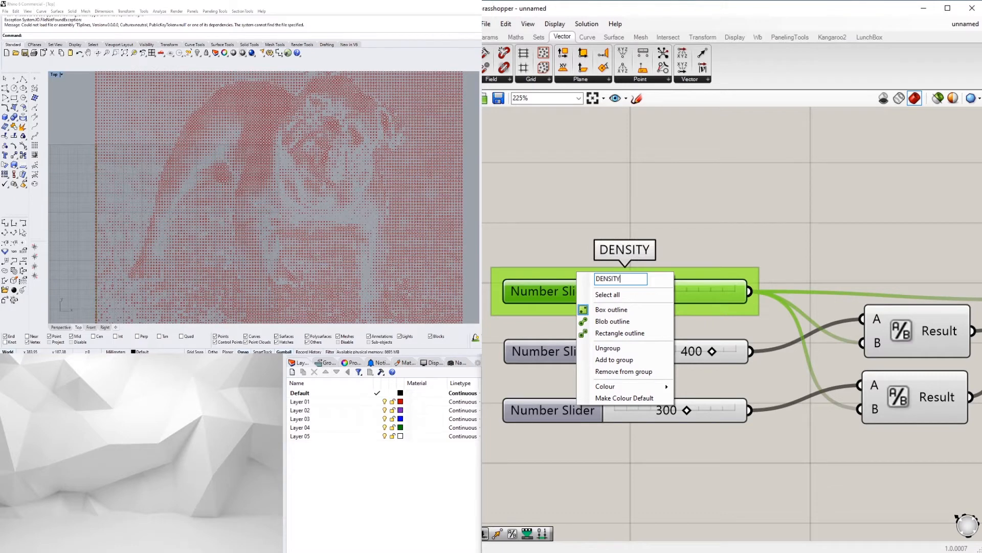
{"action": "key", "text": "Return"}
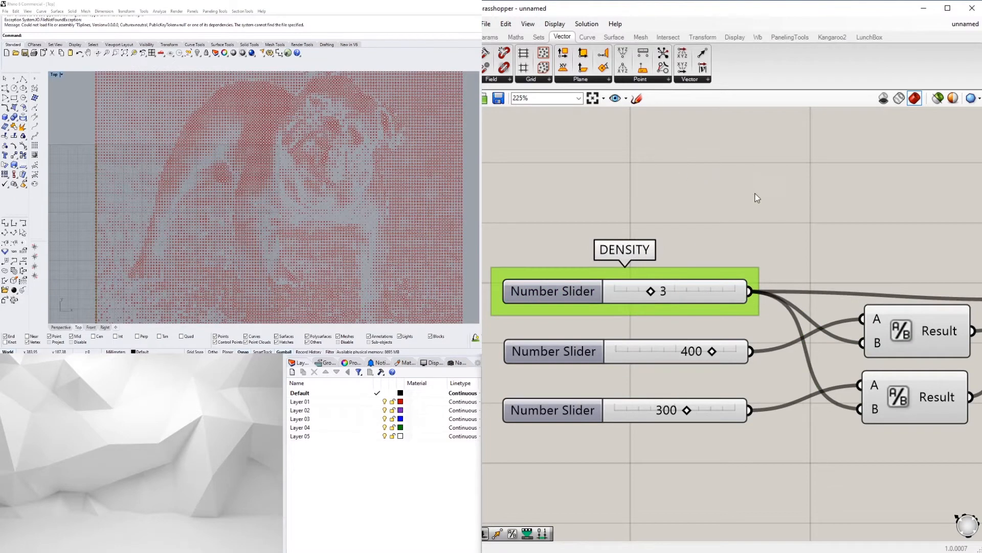
{"action": "right_click_drag", "start_coordinate": [755, 194], "coordinate": [779, 159]}
{"action": "left_click", "coordinate": [595, 319]}
{"action": "key", "text": "ctrl+g"}
{"action": "right_click", "coordinate": [594, 319]}
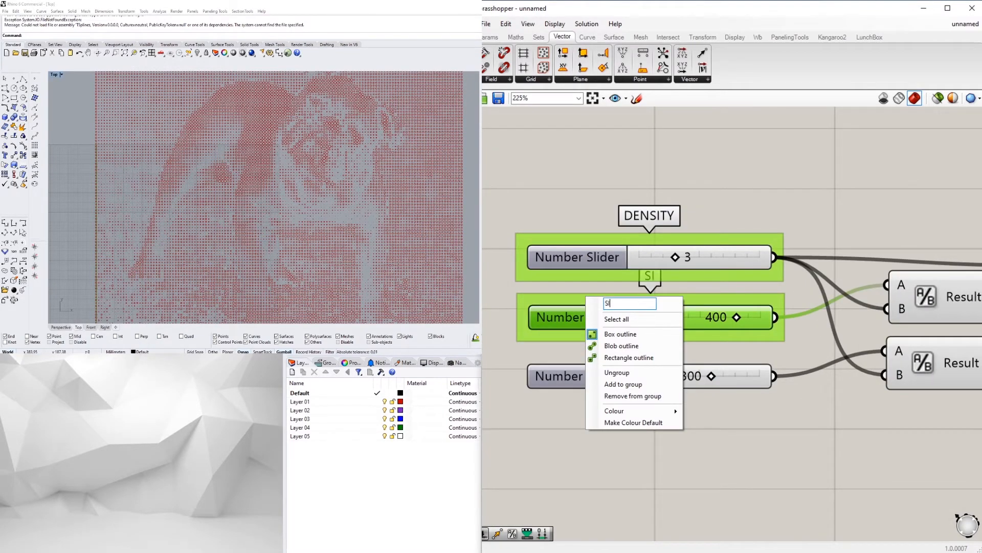
{"action": "left_click", "coordinate": [755, 432]}
{"action": "scroll", "coordinate": [755, 435], "scroll_direction": "down", "scroll_amount": 1}
{"action": "scroll", "coordinate": [686, 379], "scroll_direction": "up", "scroll_amount": 1}
{"action": "left_click", "coordinate": [616, 353]}
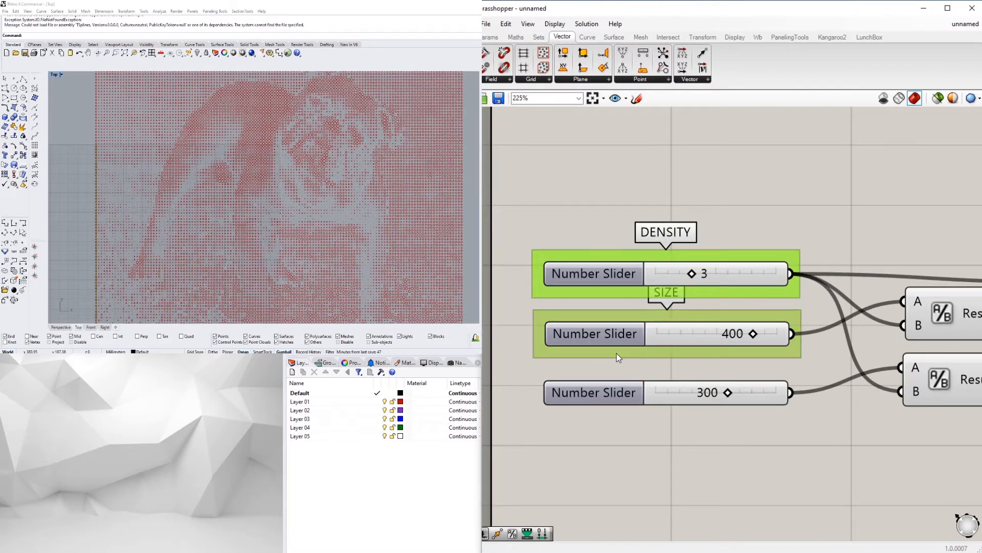
{"action": "right_click", "coordinate": [616, 353]}
{"action": "left_click", "coordinate": [674, 427]}
Group the 400 and 300 sliders together and label the group SIZE
{"action": "left_click_drag", "start_coordinate": [674, 432], "coordinate": [570, 331]}
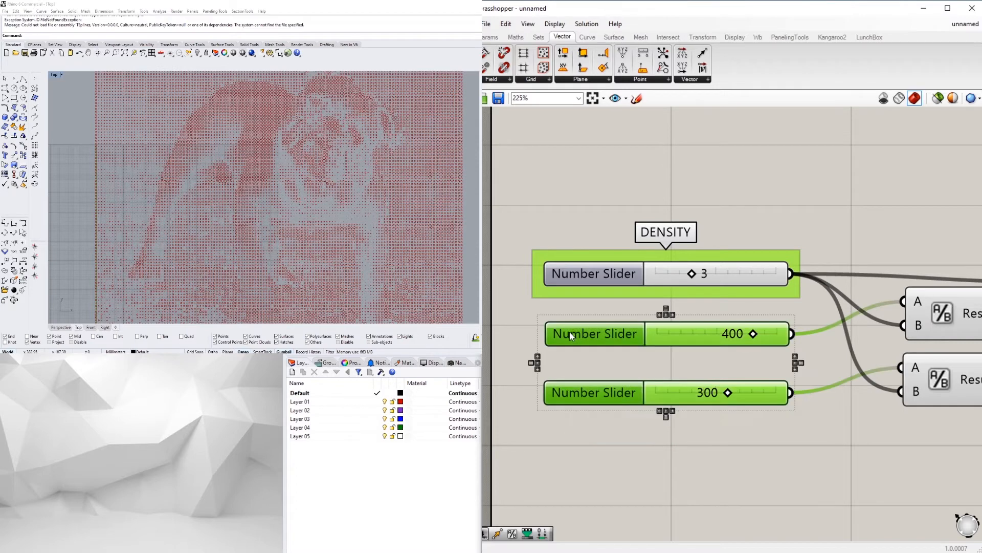
{"action": "key", "text": "ctrl+g"}
{"action": "right_click", "coordinate": [620, 313]}
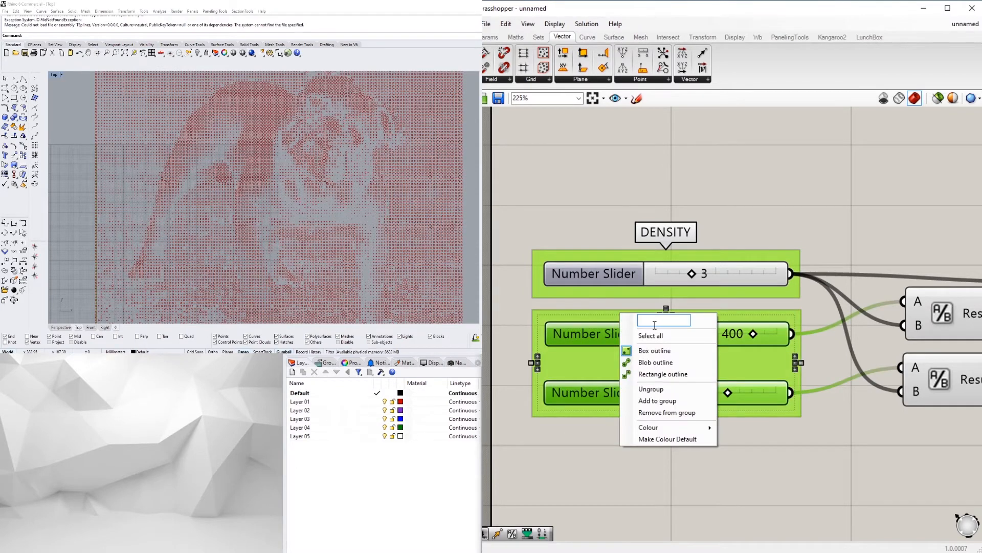
{"action": "type", "text": "SIZE"}
{"action": "left_click", "coordinate": [710, 239]}
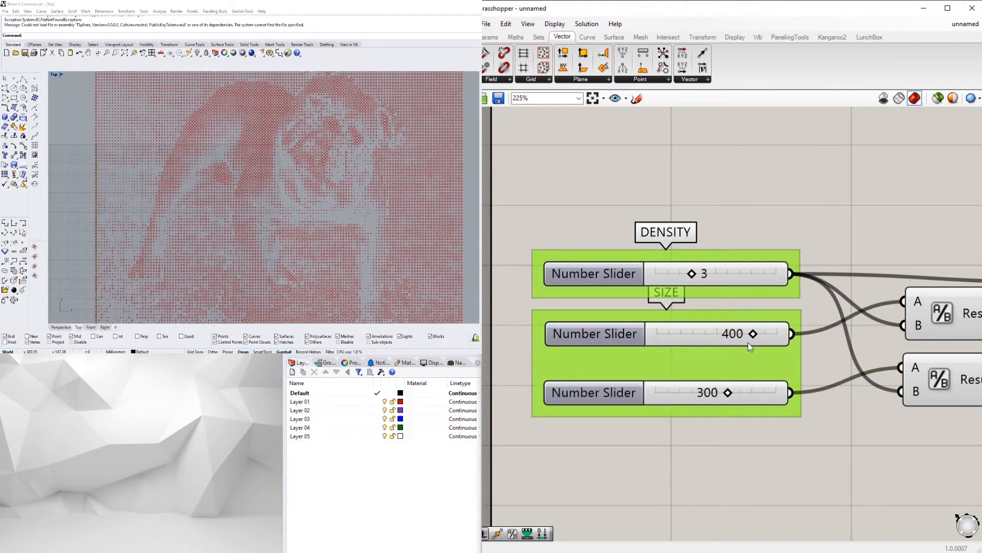
Move the 400 slider down close to the 300 slider and bring the SIZE group up beneath the DENSITY group
{"action": "left_click_drag", "start_coordinate": [717, 341], "coordinate": [711, 370]}
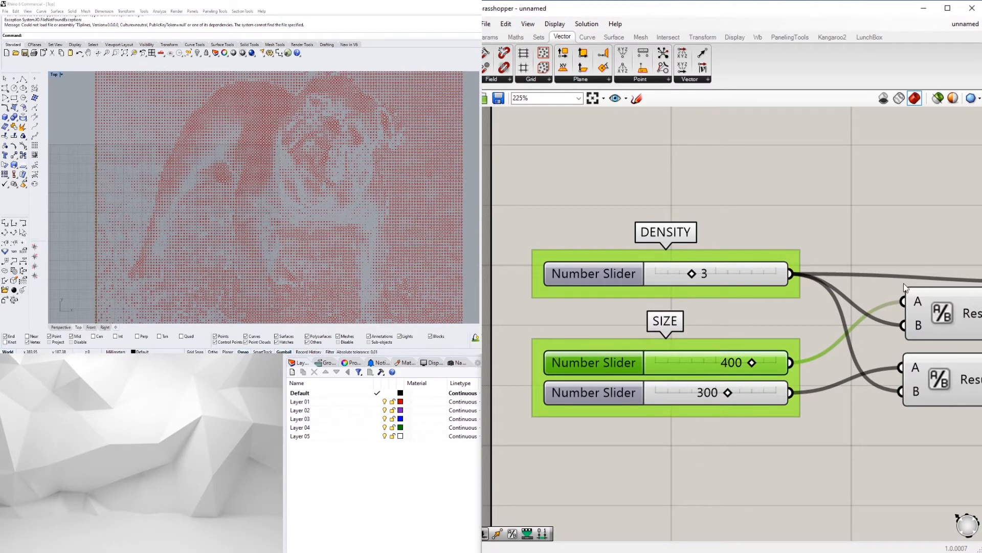
{"action": "left_click", "coordinate": [850, 183]}
{"action": "scroll", "coordinate": [854, 399], "scroll_direction": "down", "scroll_amount": 3}
{"action": "right_click_drag", "start_coordinate": [855, 399], "coordinate": [714, 393]}
{"action": "scroll", "coordinate": [656, 344], "scroll_direction": "down", "scroll_amount": 3}
{"action": "scroll", "coordinate": [628, 366], "scroll_direction": "up", "scroll_amount": 4}
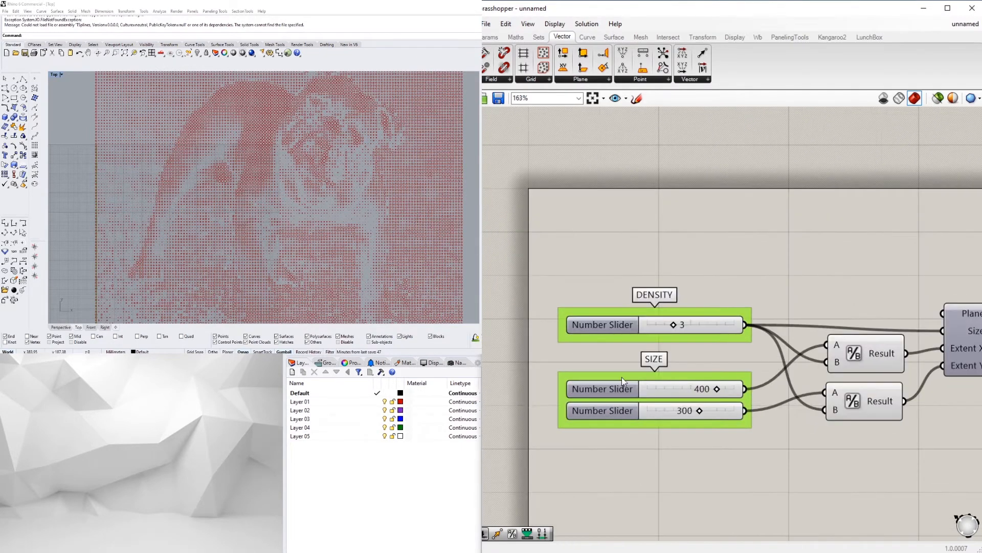
{"action": "left_click_drag", "start_coordinate": [622, 380], "coordinate": [632, 363]}
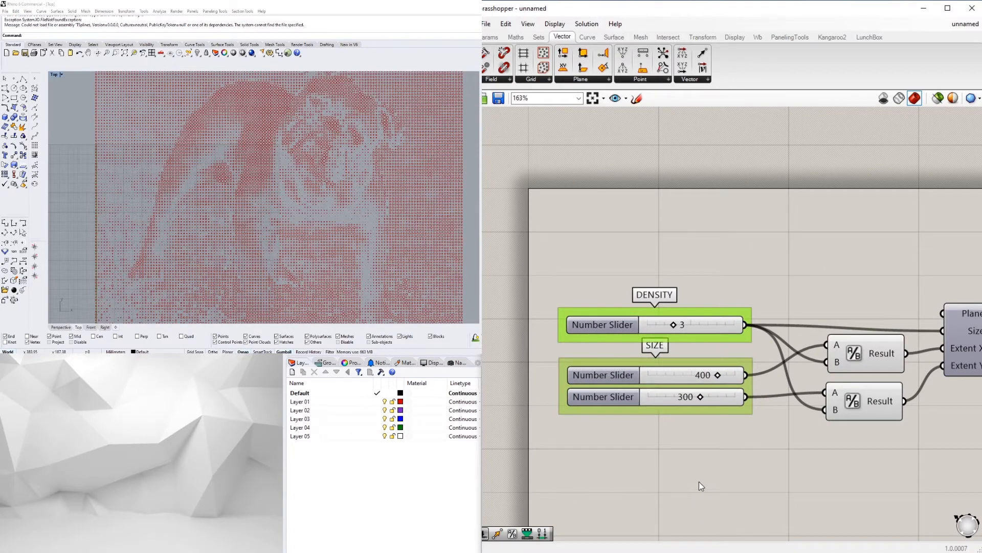
{"action": "left_click", "coordinate": [699, 481]}
Nudge the grid component and the Circle component slightly upward to tidy the layout
{"action": "scroll", "coordinate": [700, 481], "scroll_direction": "down", "scroll_amount": 2}
{"action": "scroll", "coordinate": [778, 498], "scroll_direction": "down", "scroll_amount": 4}
{"action": "right_click_drag", "start_coordinate": [849, 463], "coordinate": [687, 344]}
{"action": "scroll", "coordinate": [687, 343], "scroll_direction": "up", "scroll_amount": 4}
{"action": "left_click", "coordinate": [696, 302]}
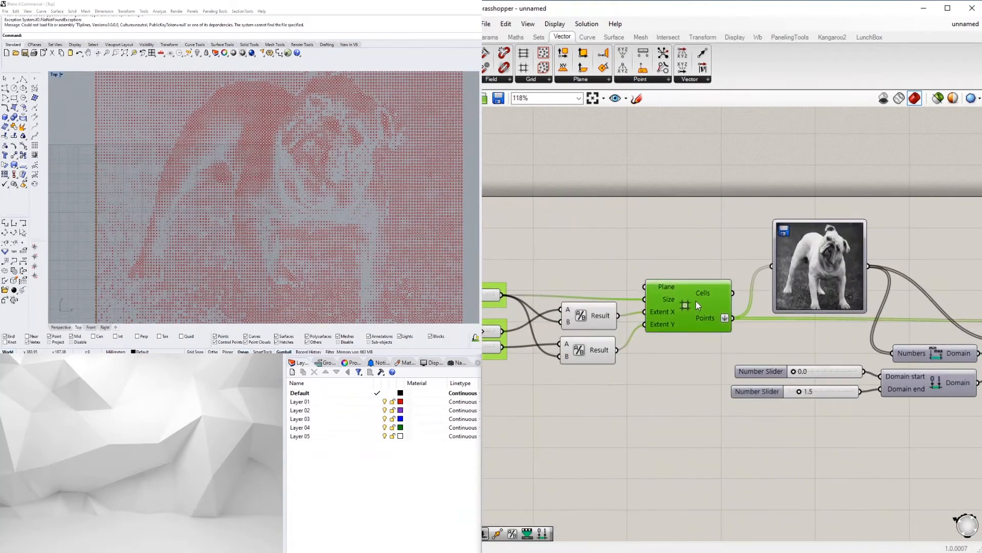
{"action": "left_click_drag", "start_coordinate": [696, 301], "coordinate": [694, 268]}
{"action": "left_click", "coordinate": [717, 372]}
{"action": "scroll", "coordinate": [718, 372], "scroll_direction": "down", "scroll_amount": 4}
{"action": "scroll", "coordinate": [784, 365], "scroll_direction": "up", "scroll_amount": 3}
{"action": "left_click_drag", "start_coordinate": [918, 332], "coordinate": [917, 326]}
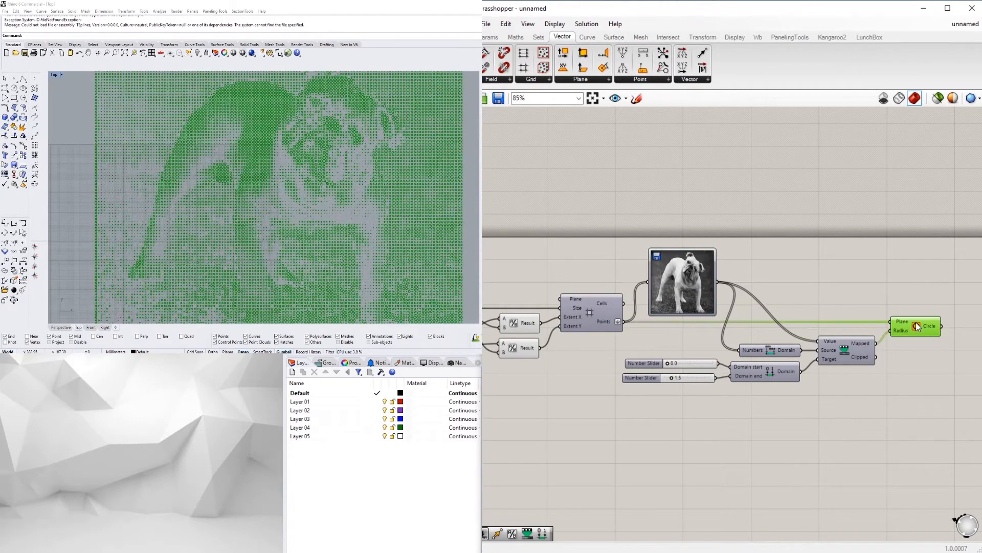
Shift the domain sliders, domain components and Remap component together slightly upward, and move the whole definition slightly down
{"action": "left_click_drag", "start_coordinate": [872, 399], "coordinate": [711, 345]}
{"action": "scroll", "coordinate": [813, 355], "scroll_direction": "up", "scroll_amount": 3}
{"action": "left_click_drag", "start_coordinate": [879, 360], "coordinate": [883, 348]}
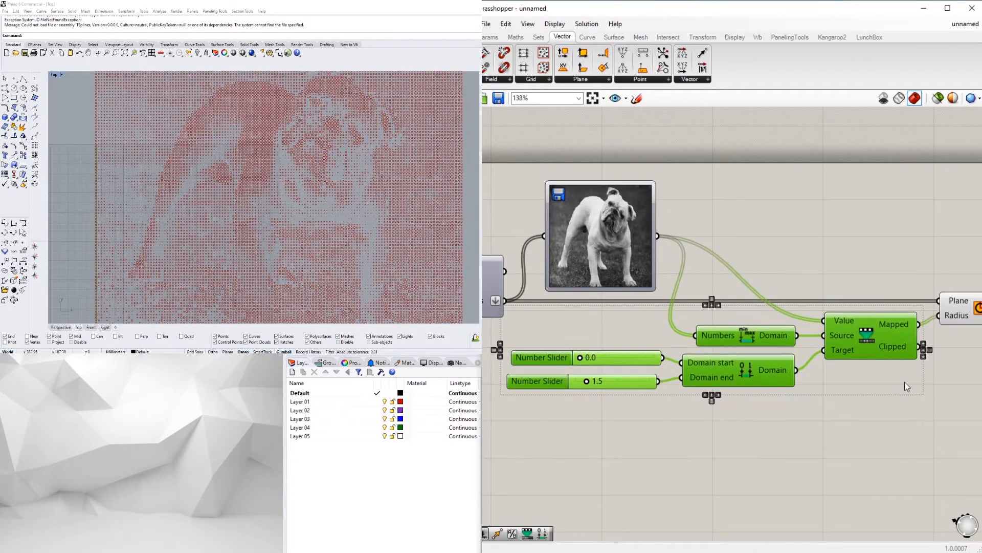
{"action": "scroll", "coordinate": [905, 382], "scroll_direction": "down", "scroll_amount": 6}
{"action": "left_click_drag", "start_coordinate": [959, 391], "coordinate": [673, 261]}
{"action": "scroll", "coordinate": [817, 303], "scroll_direction": "up", "scroll_amount": 4}
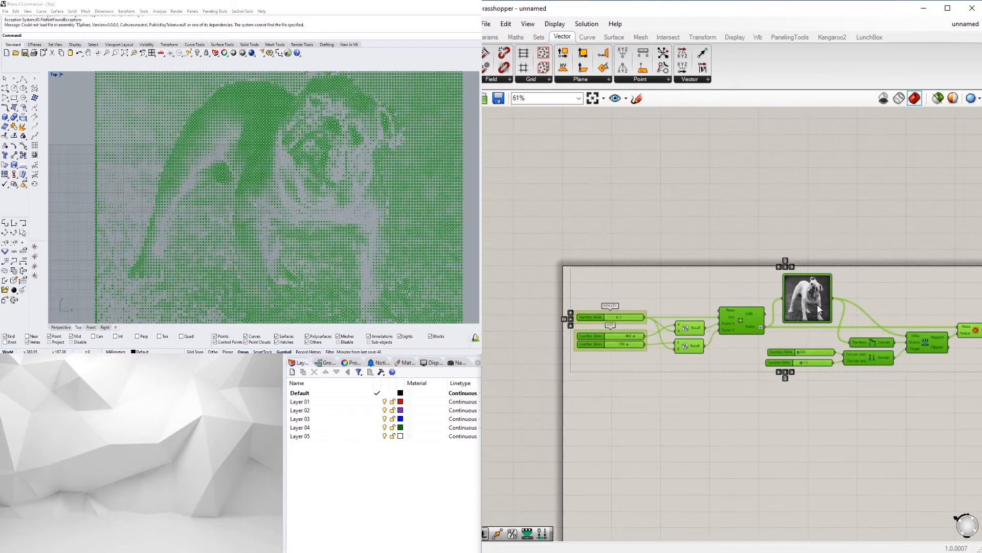
{"action": "left_click_drag", "start_coordinate": [818, 304], "coordinate": [820, 314]}
{"action": "left_click", "coordinate": [808, 279]}
Try a DENSITY value of 8 with the Domain end slider raised to 4.8
{"action": "scroll", "coordinate": [788, 334], "scroll_direction": "down", "scroll_amount": 3}
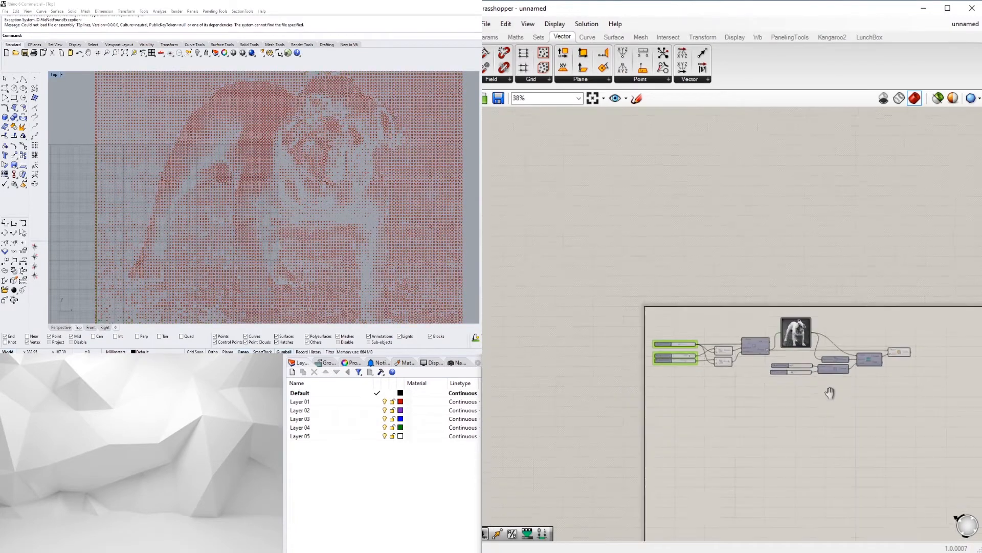
{"action": "right_click_drag", "start_coordinate": [829, 394], "coordinate": [764, 360]}
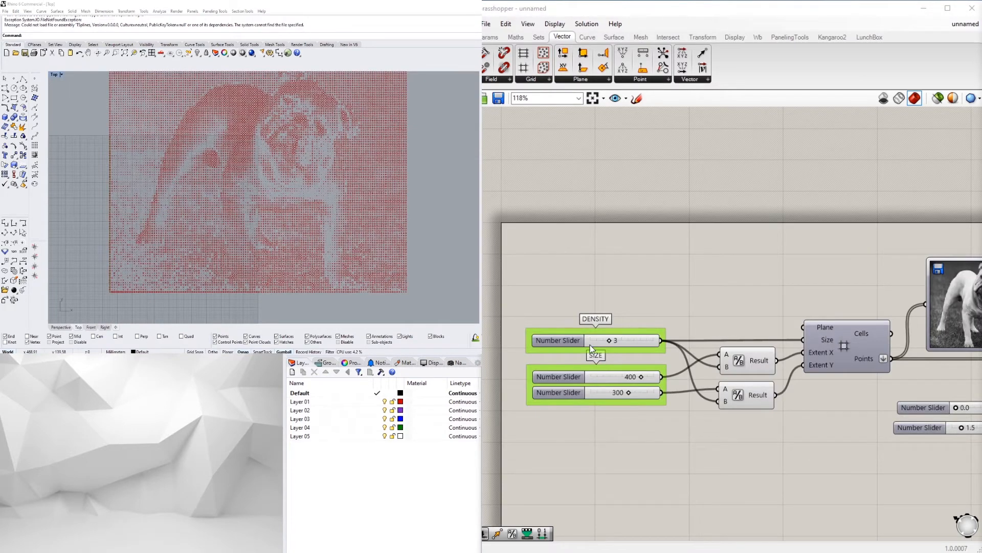
{"action": "double_click", "coordinate": [606, 340]}
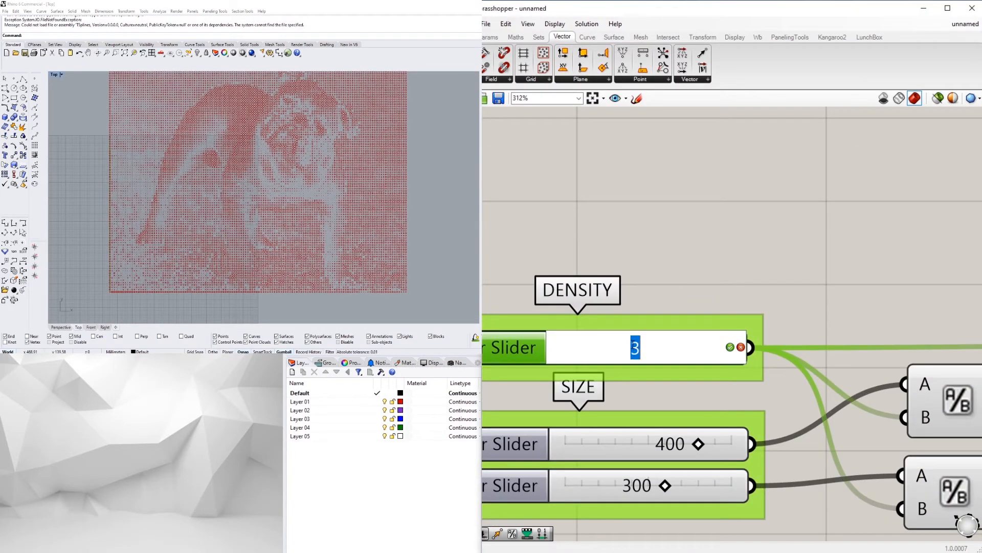
{"action": "key", "text": "Return"}
{"action": "scroll", "coordinate": [670, 332], "scroll_direction": "down", "scroll_amount": 3}
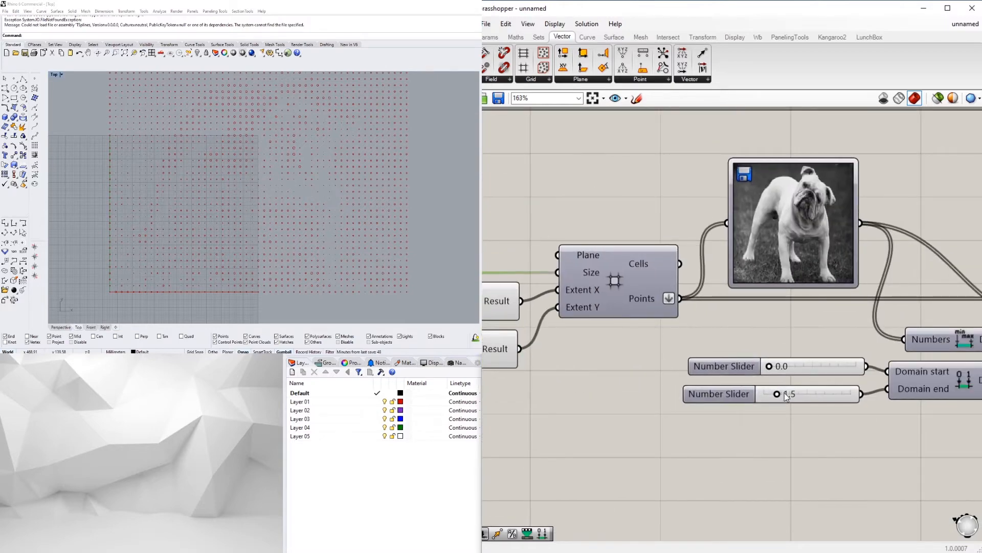
{"action": "left_click_drag", "start_coordinate": [777, 394], "coordinate": [808, 395]}
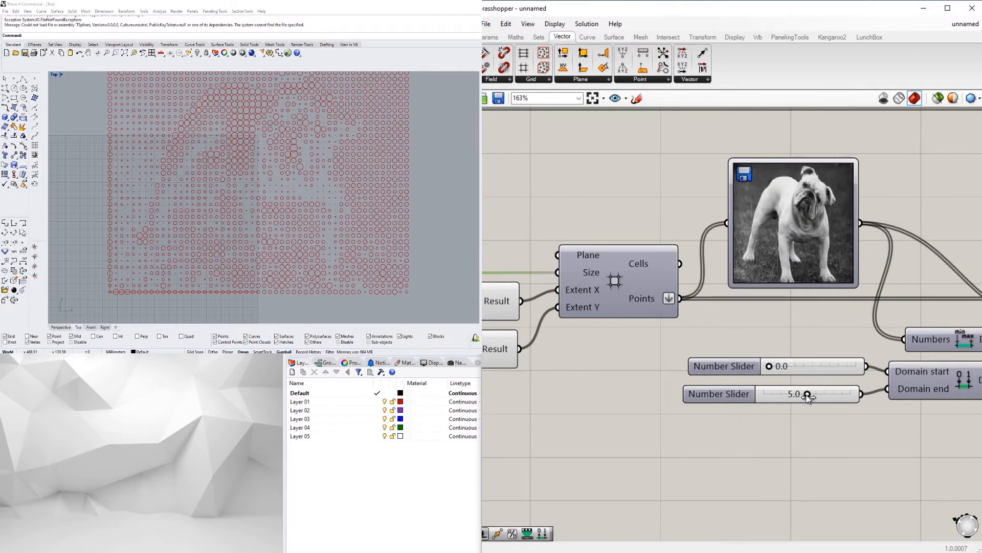
Set the DENSITY slider to 5
{"action": "right_click_drag", "start_coordinate": [778, 384], "coordinate": [937, 417]}
{"action": "right_click_drag", "start_coordinate": [521, 306], "coordinate": [646, 323]}
{"action": "double_click", "coordinate": [611, 328]}
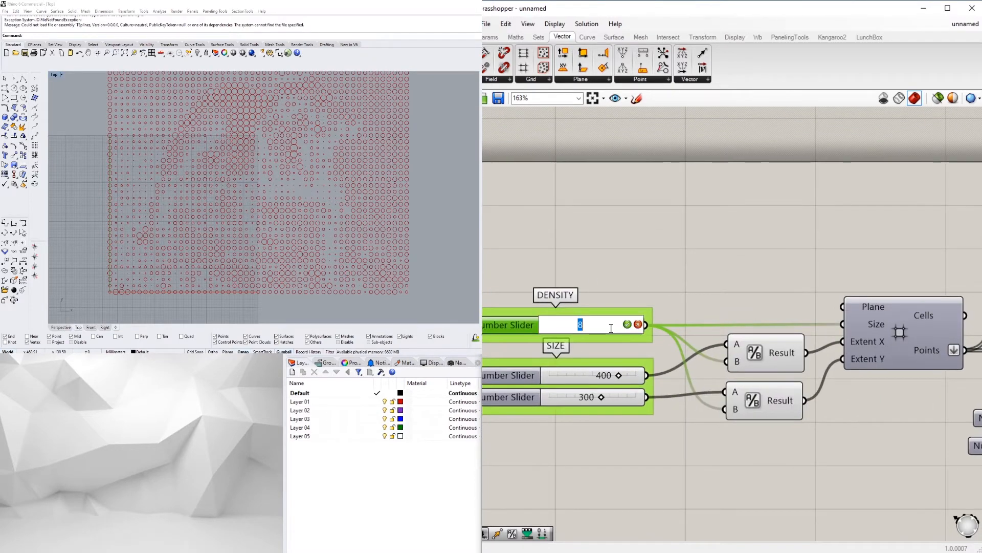
{"action": "type", "text": "5"}
{"action": "key", "text": "Return"}
Set the Domain end slider to 2.4 and check the circle spacing in the Top viewport
{"action": "right_click_drag", "start_coordinate": [972, 440], "coordinate": [768, 377]}
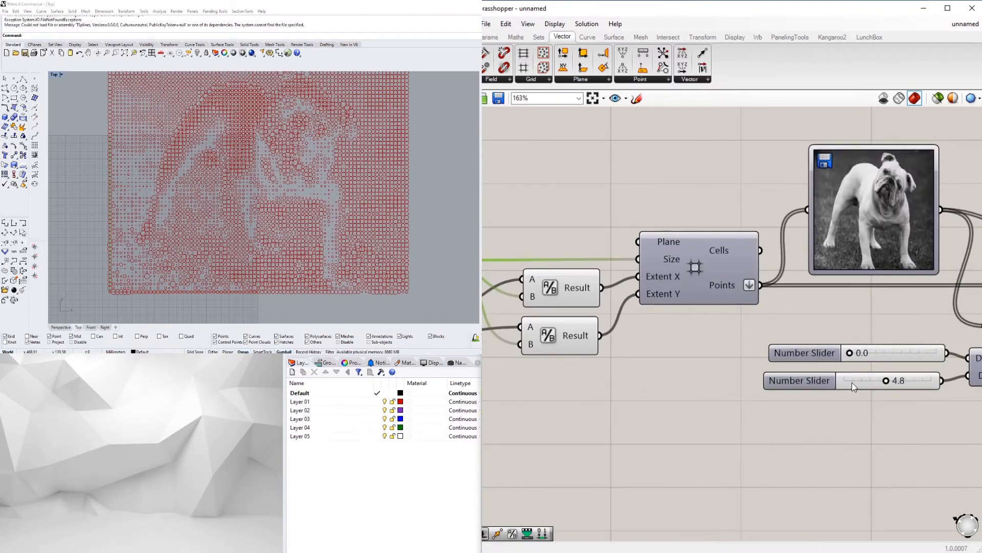
{"action": "scroll", "coordinate": [870, 384], "scroll_direction": "up", "scroll_amount": 5}
{"action": "left_click_drag", "start_coordinate": [895, 386], "coordinate": [843, 397]}
{"action": "scroll", "coordinate": [317, 154], "scroll_direction": "down", "scroll_amount": 5}
{"action": "scroll", "coordinate": [318, 154], "scroll_direction": "up", "scroll_amount": 8}
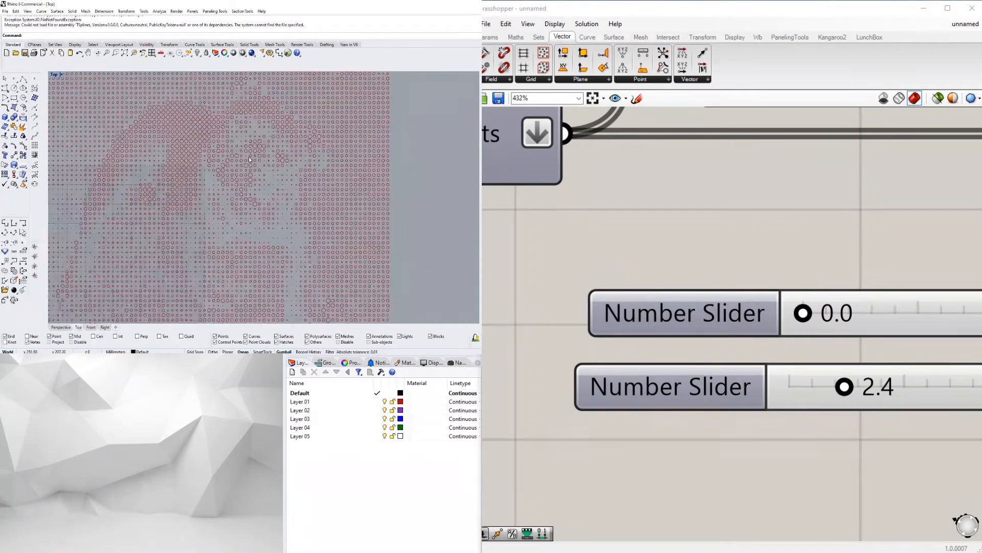
{"action": "scroll", "coordinate": [821, 310], "scroll_direction": "down", "scroll_amount": 6}
Add a Boundary Surfaces component after the Circle component, feed the circles into its Edges input, and view the filled pattern
{"action": "scroll", "coordinate": [758, 352], "scroll_direction": "down", "scroll_amount": 5}
{"action": "scroll", "coordinate": [758, 322], "scroll_direction": "up", "scroll_amount": 4}
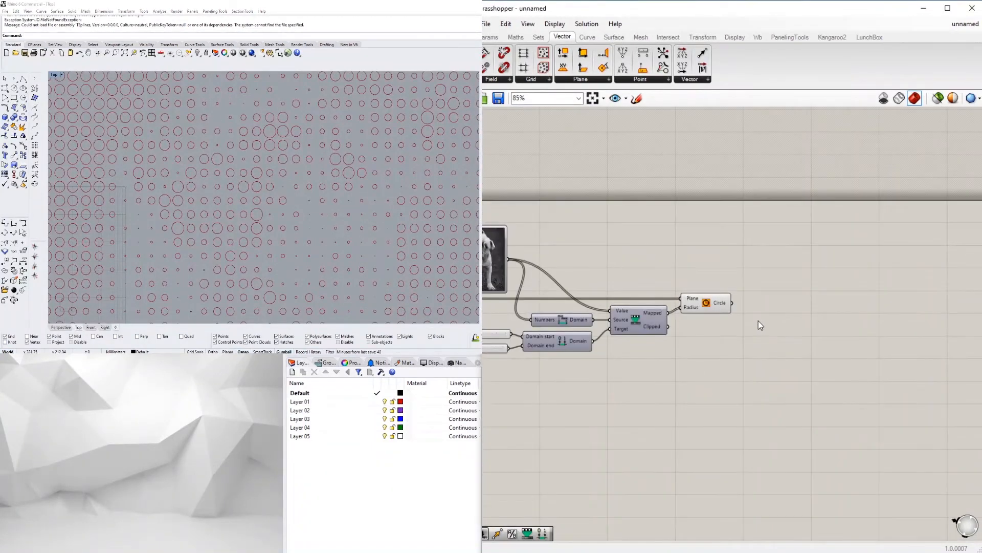
{"action": "double_click", "coordinate": [758, 320]}
{"action": "type", "text": "Bou"}
{"action": "left_click", "coordinate": [761, 309]}
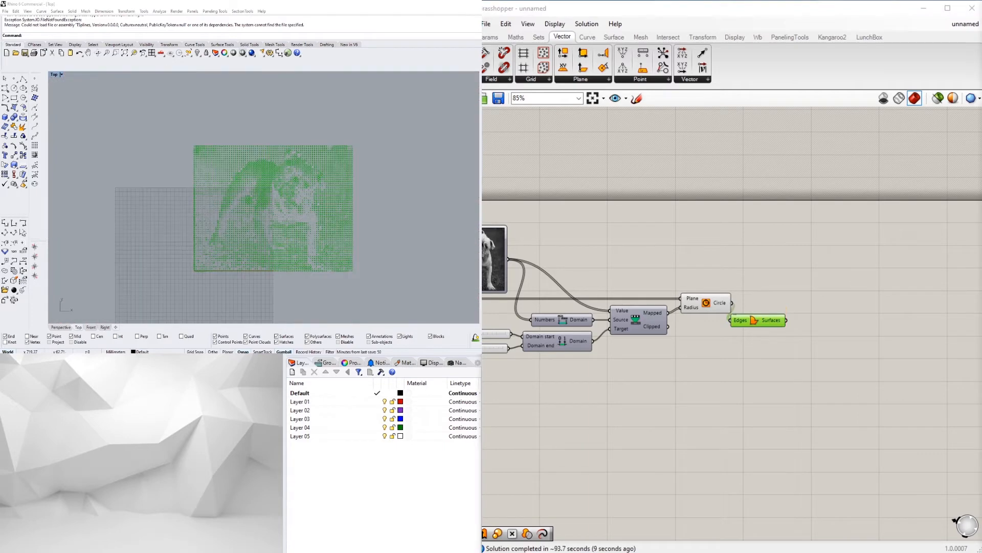
{"action": "left_click", "coordinate": [701, 375]}
{"action": "scroll", "coordinate": [299, 192], "scroll_direction": "up", "scroll_amount": 4}
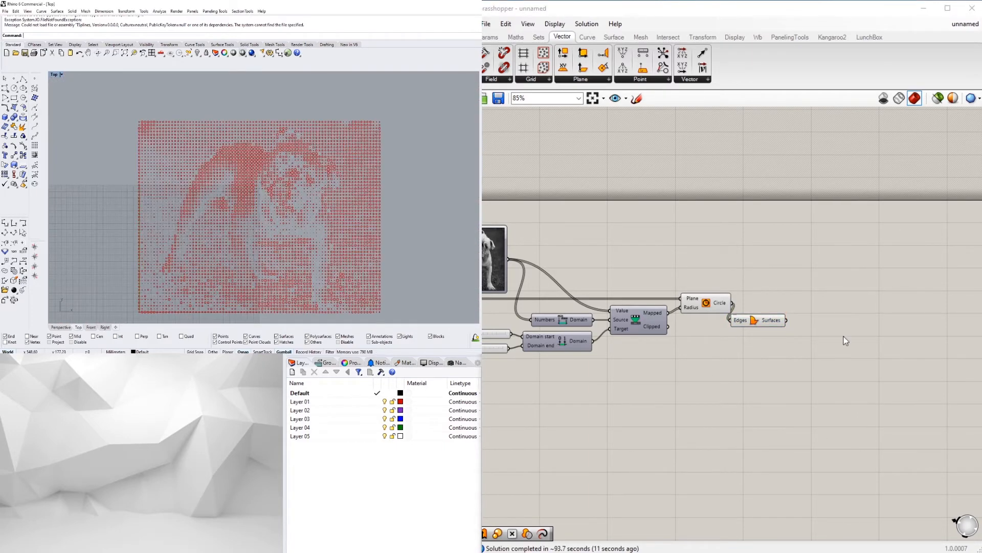
Delete the Boundary Surfaces component and show the full circle pattern at an angle in the Perspective viewport
{"action": "left_click", "coordinate": [771, 321]}
{"action": "key", "text": "Delete"}
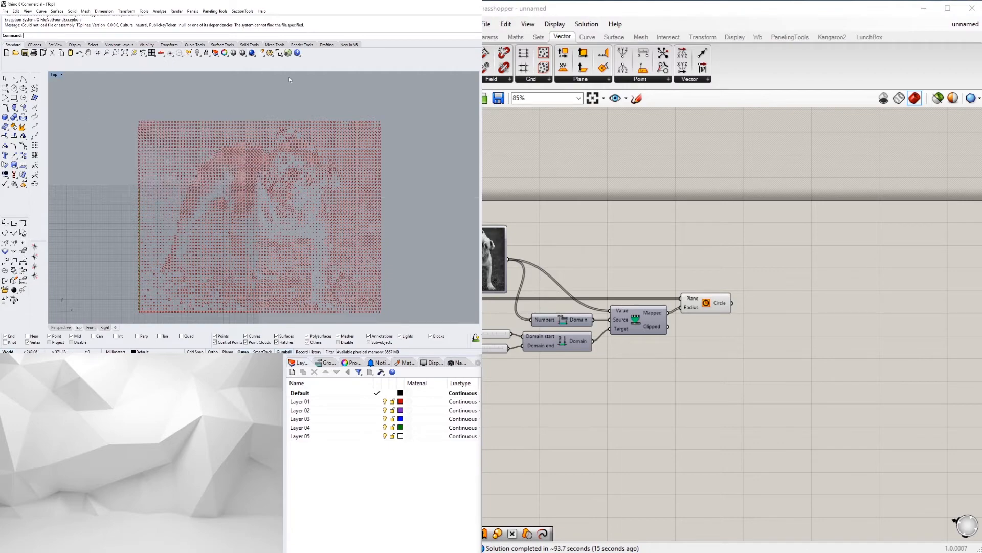
{"action": "double_click", "coordinate": [66, 77]}
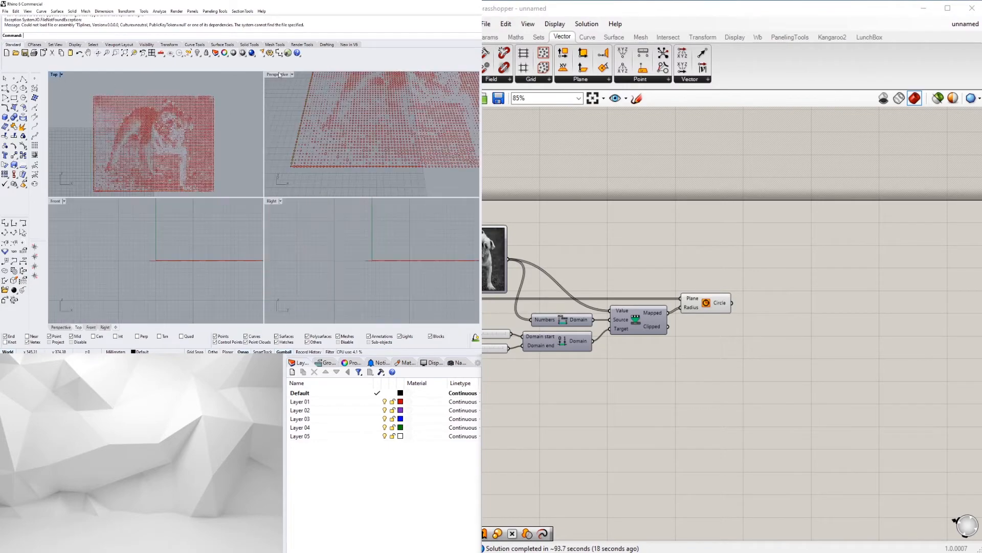
{"action": "double_click", "coordinate": [282, 76]}
{"action": "mouse_move", "coordinate": [317, 152]}
{"action": "right_mouse_down"}
{"action": "mouse_move", "coordinate": [306, 152]}
{"action": "mouse_move", "coordinate": [330, 166]}
{"action": "right_mouse_up"}
{"action": "scroll", "coordinate": [330, 167], "scroll_direction": "down", "scroll_amount": 4}
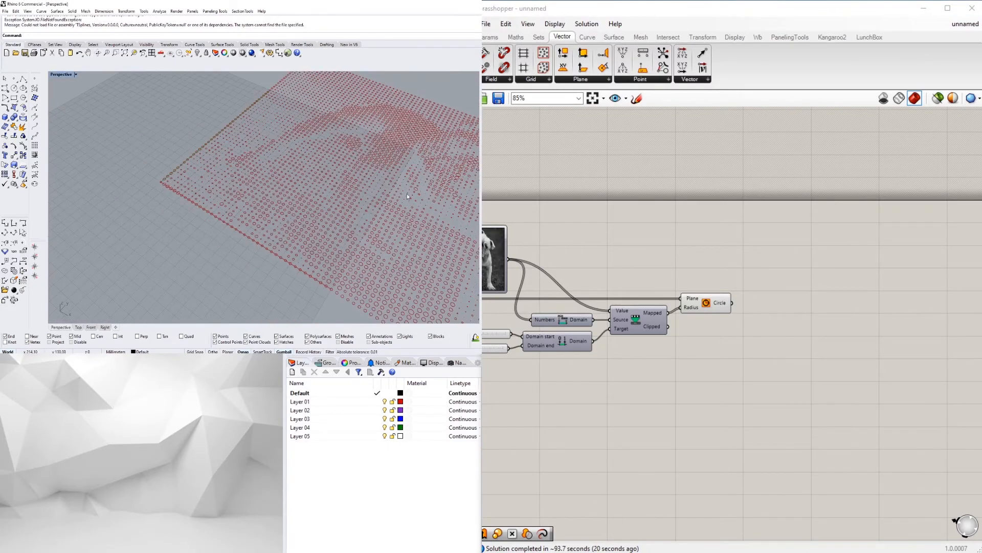
{"action": "right_click_drag", "start_coordinate": [406, 193], "coordinate": [270, 143], "text": "shift"}
{"action": "scroll", "coordinate": [267, 145], "scroll_direction": "down", "scroll_amount": 3}
Add a Move component and a Unit Z vector that feeds its Motion input
{"action": "double_click", "coordinate": [791, 387]}
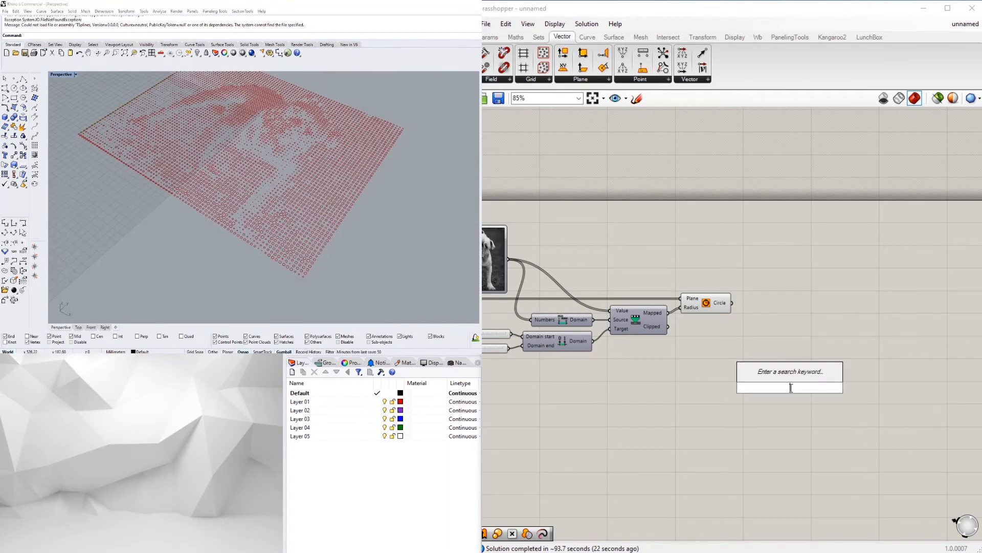
{"action": "type", "text": "move"}
{"action": "key", "text": "Return"}
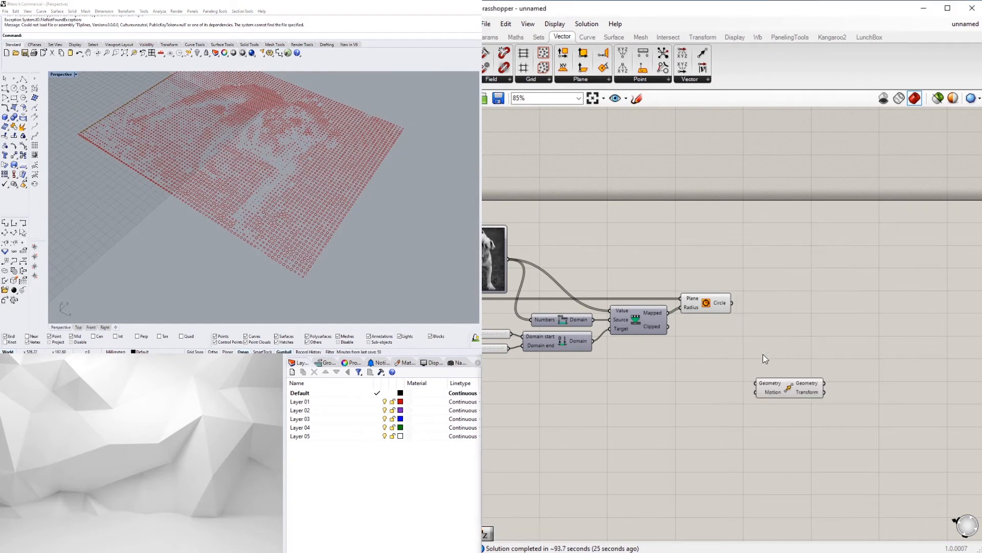
{"action": "double_click", "coordinate": [674, 402]}
{"action": "type", "text": "unit z"}
{"action": "key", "text": "Return"}
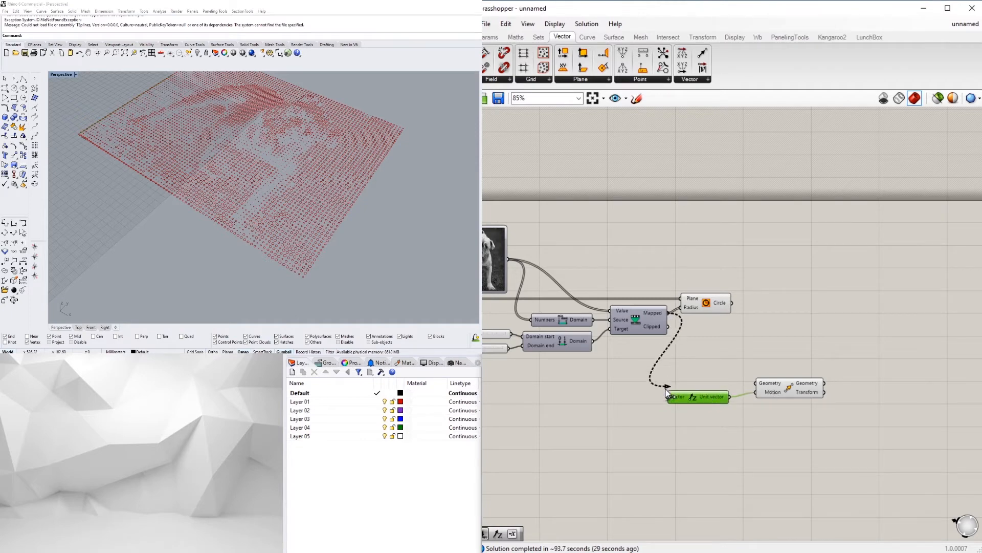
Drive the Unit Z factor with the remapped values and feed the grid's Points output into the Move component's Geometry input
{"action": "right_click_drag", "start_coordinate": [685, 365], "coordinate": [773, 371]}
{"action": "left_click_drag", "start_coordinate": [597, 264], "coordinate": [720, 296]}
{"action": "right_click_drag", "start_coordinate": [565, 303], "coordinate": [623, 284]}
{"action": "left_click_drag", "start_coordinate": [950, 354], "coordinate": [960, 362]}
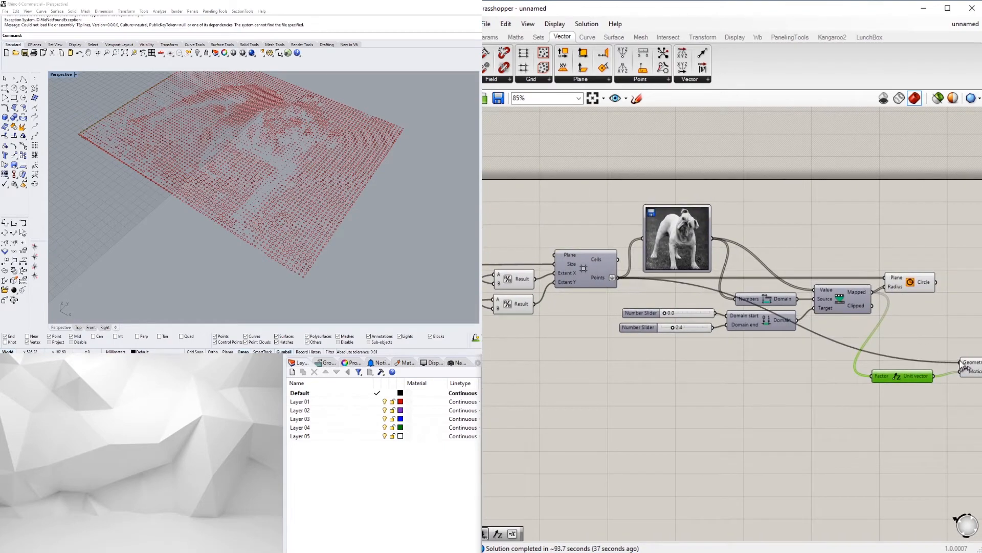
{"action": "right_click_drag", "start_coordinate": [908, 324], "coordinate": [753, 286]}
{"action": "scroll", "coordinate": [314, 275], "scroll_direction": "up", "scroll_amount": 12}
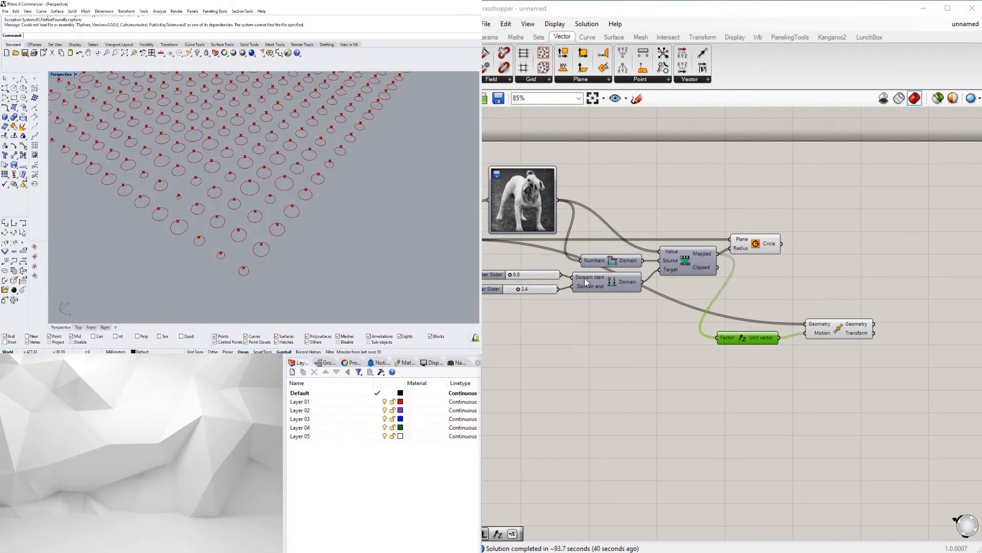
Add an Extrude Point component after the Circle component, above the Move component
{"action": "right_click_drag", "start_coordinate": [806, 258], "coordinate": [784, 271]}
{"action": "double_click", "coordinate": [784, 271]}
{"action": "type", "text": "EXTR"}
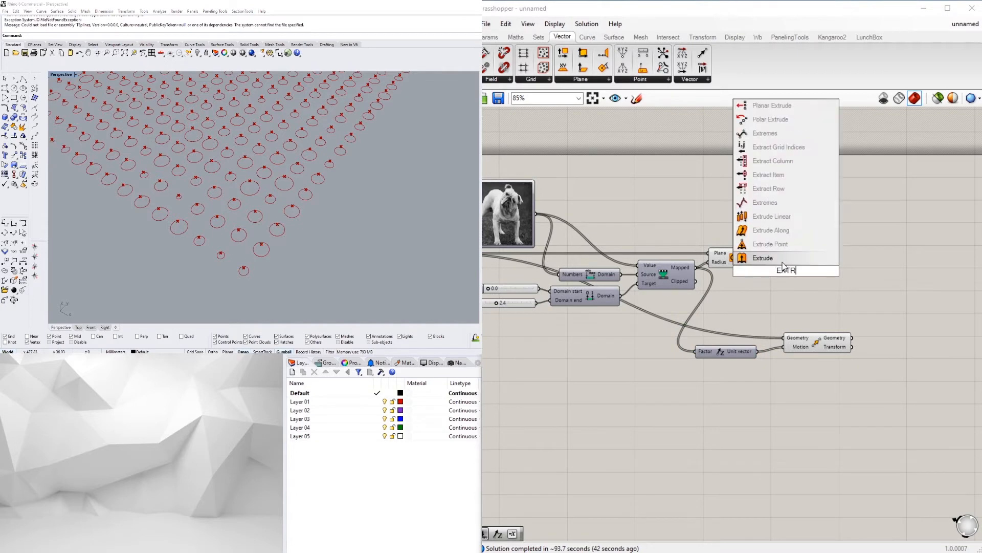
{"action": "left_click", "coordinate": [773, 244]}
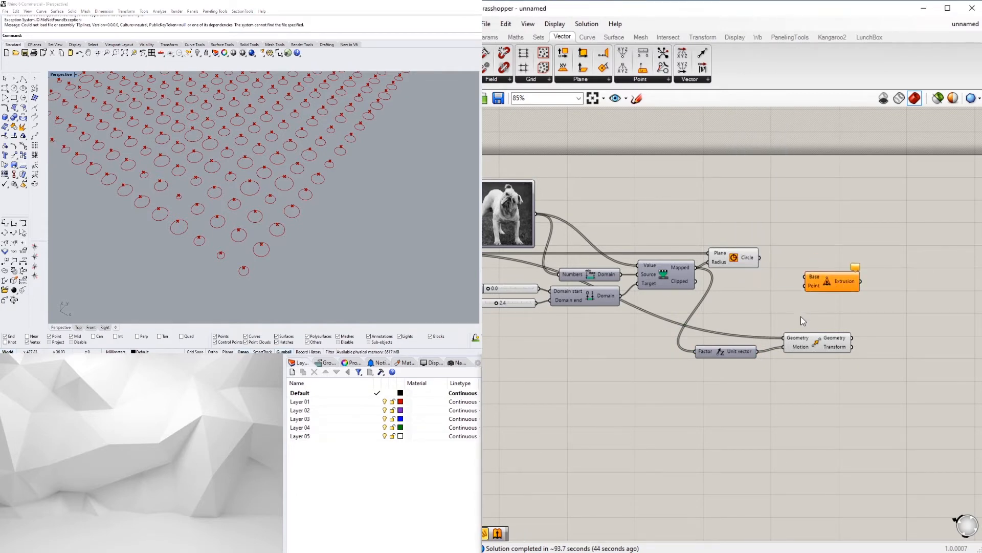
Set the DENSITY slider to 8
{"action": "scroll", "coordinate": [719, 357], "scroll_direction": "down", "scroll_amount": 5}
{"action": "right_click_drag", "start_coordinate": [558, 323], "coordinate": [716, 307]}
{"action": "scroll", "coordinate": [717, 307], "scroll_direction": "up", "scroll_amount": 6}
{"action": "scroll", "coordinate": [266, 192], "scroll_direction": "down", "scroll_amount": 12}
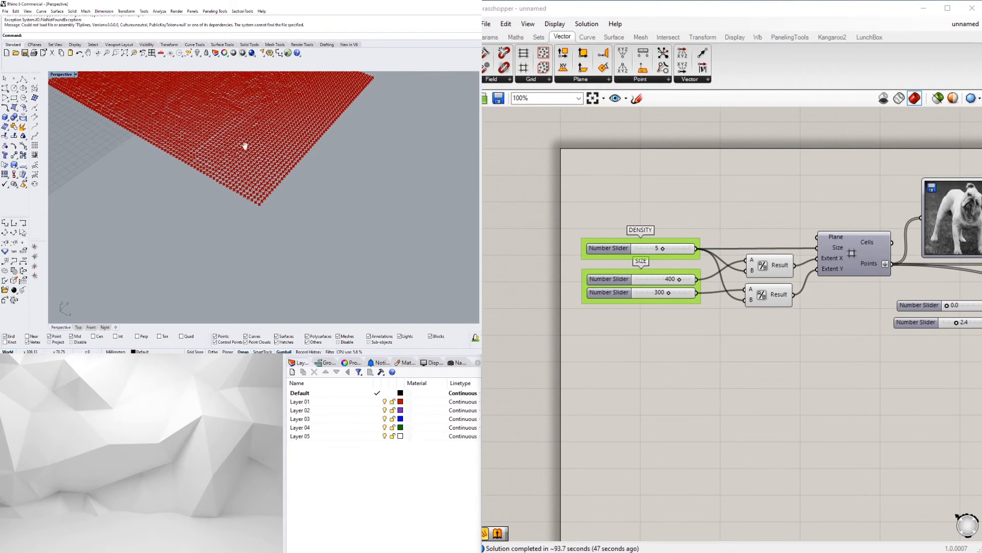
{"action": "scroll", "coordinate": [245, 146], "scroll_direction": "down", "scroll_amount": 5}
{"action": "scroll", "coordinate": [651, 251], "scroll_direction": "up", "scroll_amount": 5}
{"action": "double_click", "coordinate": [651, 251]}
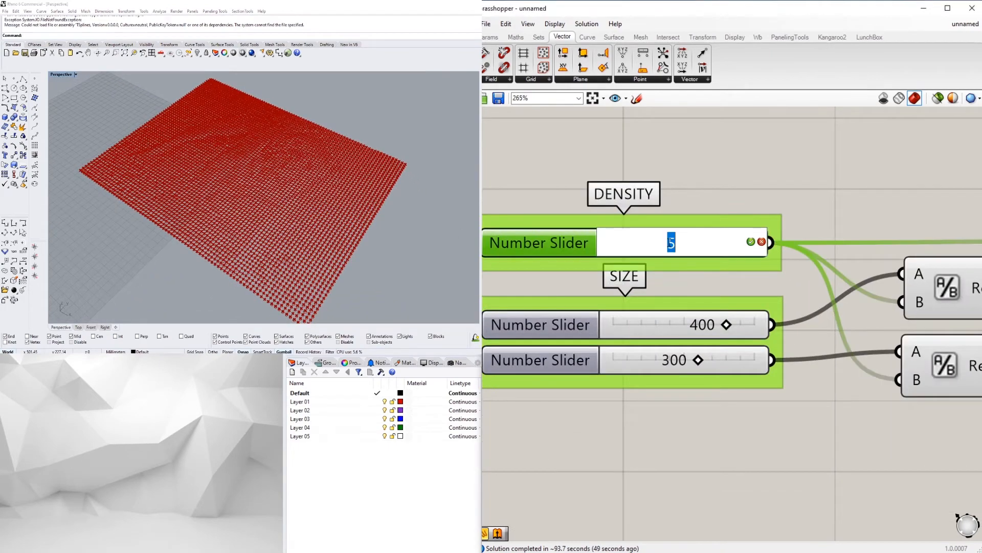
{"action": "type", "text": "8"}
{"action": "key", "text": "Return"}
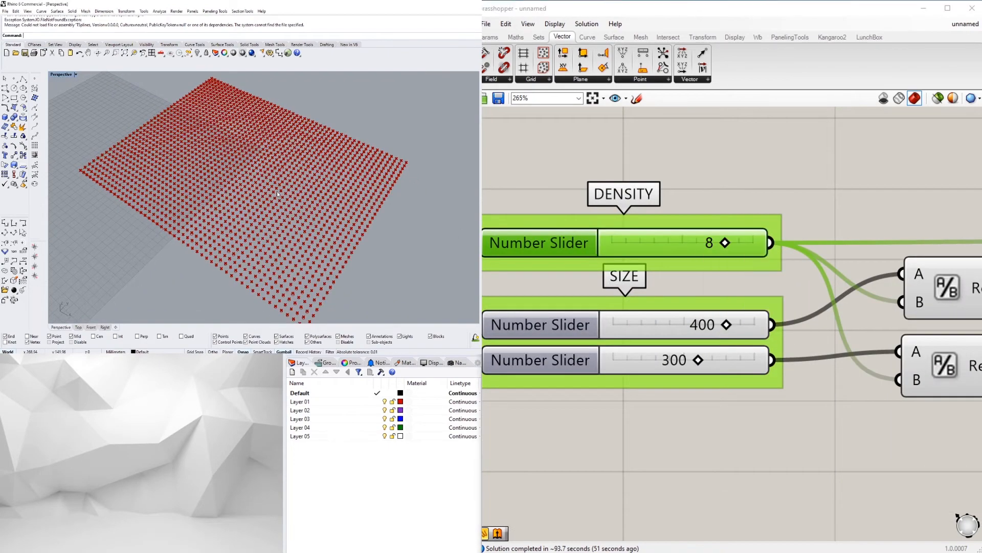
Check the raised points in the Top and Perspective viewports, and turn off the Move component's preview
{"action": "scroll", "coordinate": [265, 229], "scroll_direction": "up", "scroll_amount": 6}
{"action": "double_click", "coordinate": [61, 75]}
{"action": "double_click", "coordinate": [54, 75]}
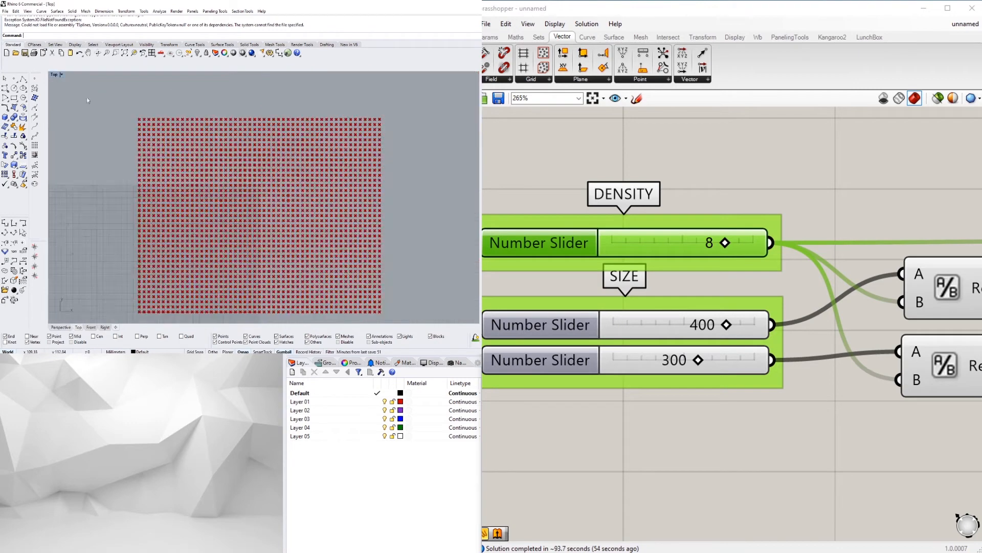
{"action": "scroll", "coordinate": [174, 137], "scroll_direction": "up", "scroll_amount": 7}
{"action": "double_click", "coordinate": [54, 75]}
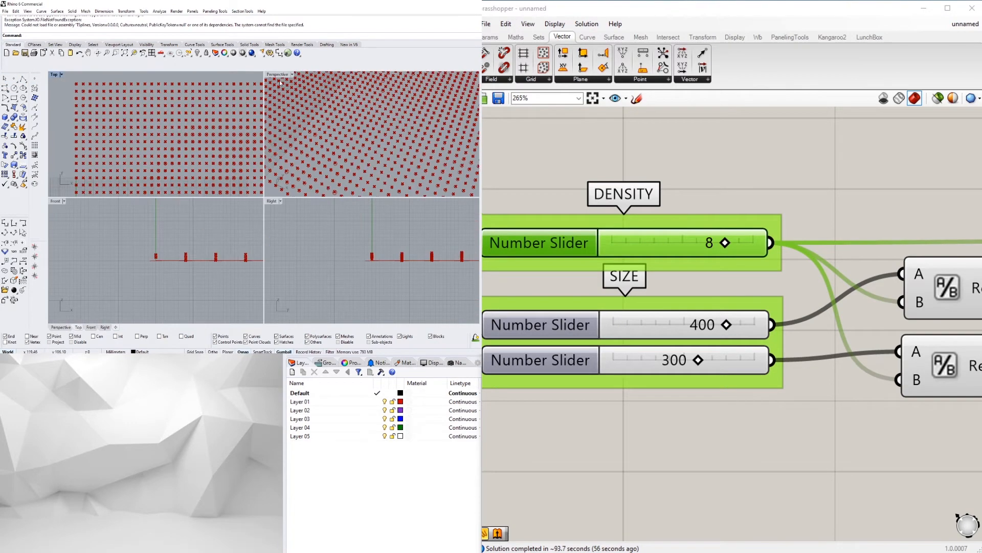
{"action": "double_click", "coordinate": [274, 74]}
{"action": "scroll", "coordinate": [854, 301], "scroll_direction": "down", "scroll_amount": 8}
{"action": "right_click_drag", "start_coordinate": [851, 296], "coordinate": [516, 306]}
{"action": "scroll", "coordinate": [783, 298], "scroll_direction": "up", "scroll_amount": 3}
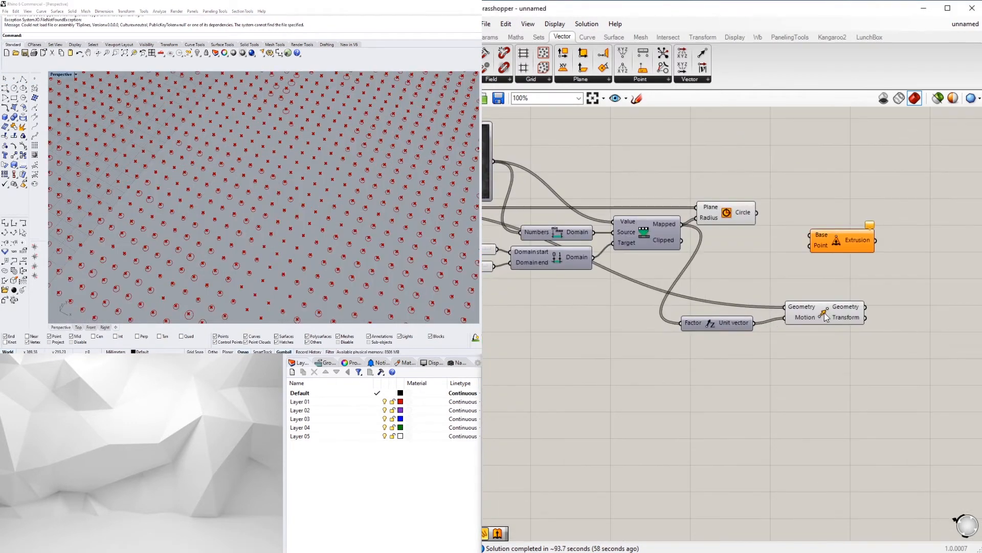
{"action": "left_click", "coordinate": [824, 312]}
{"action": "right_click", "coordinate": [824, 313]}
{"action": "left_click", "coordinate": [841, 335]}
Set the Domain end slider to 3.9 and check the enlarged circles in the Perspective viewport
{"action": "scroll", "coordinate": [216, 164], "scroll_direction": "down", "scroll_amount": 5}
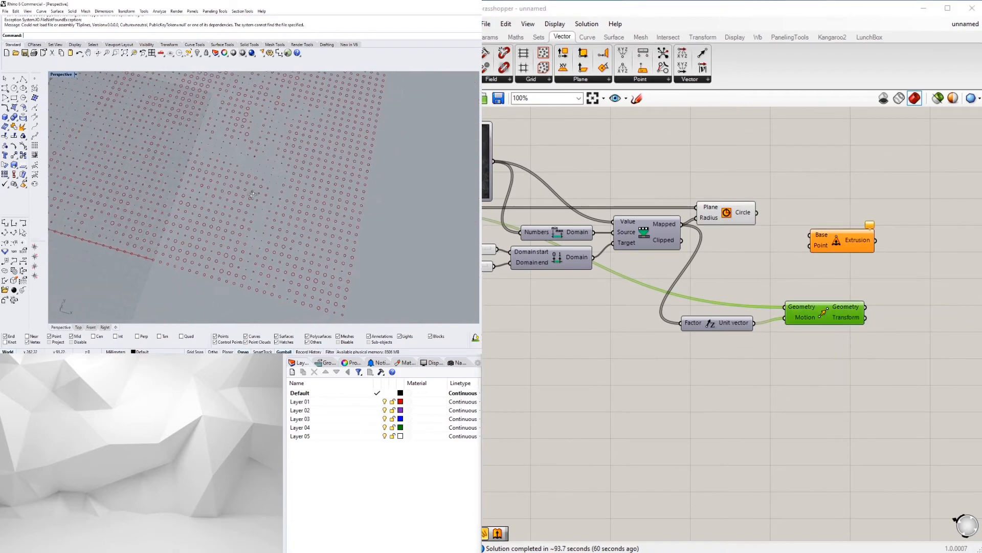
{"action": "scroll", "coordinate": [638, 324], "scroll_direction": "down", "scroll_amount": 3}
{"action": "scroll", "coordinate": [640, 324], "scroll_direction": "up", "scroll_amount": 10}
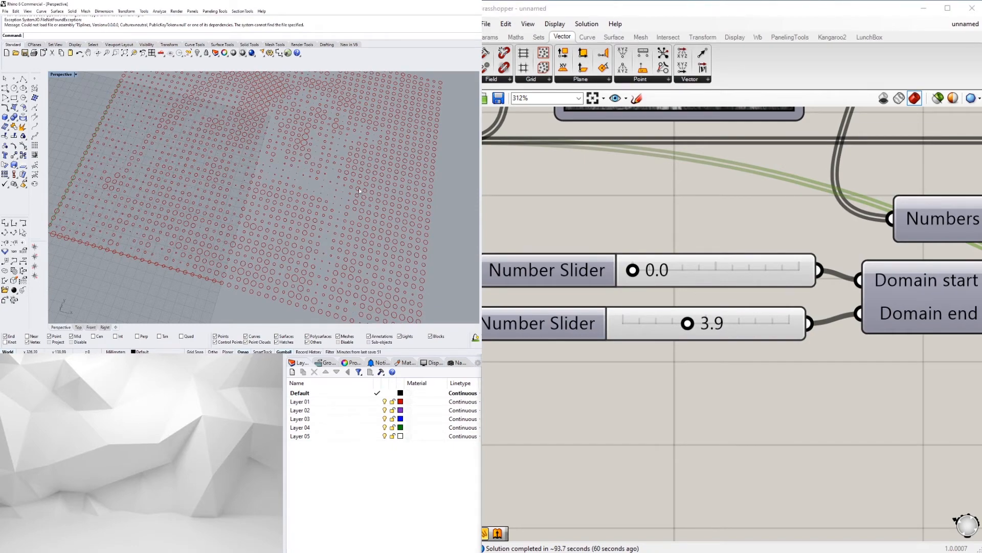
{"action": "scroll", "coordinate": [203, 179], "scroll_direction": "down", "scroll_amount": 8}
{"action": "scroll", "coordinate": [210, 169], "scroll_direction": "up", "scroll_amount": 6}
{"action": "scroll", "coordinate": [771, 278], "scroll_direction": "down", "scroll_amount": 4}
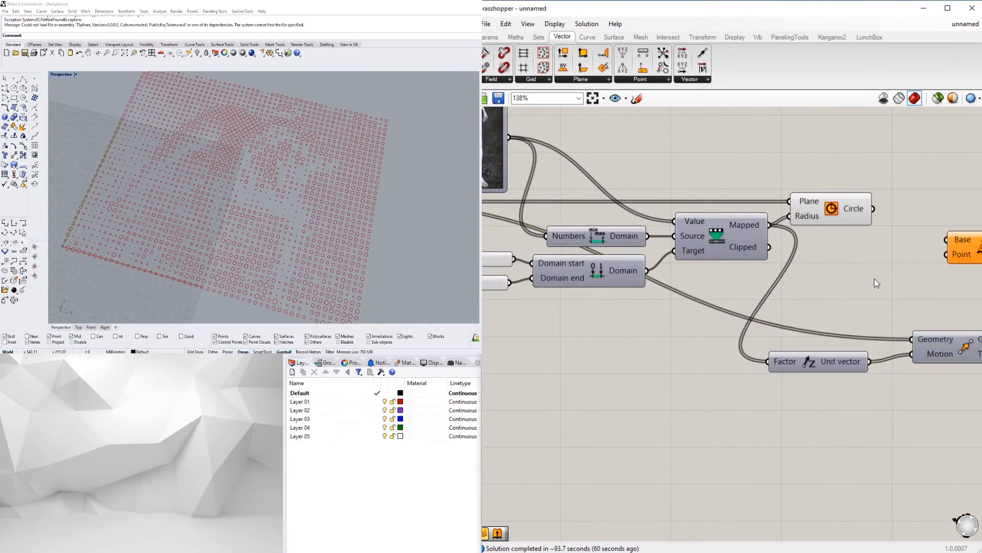
Feed the circles into the Extrude Point component's Base input and the moved points into its Point input, and view the cones
{"action": "right_click_drag", "start_coordinate": [874, 278], "coordinate": [698, 236]}
{"action": "left_click", "coordinate": [565, 211]}
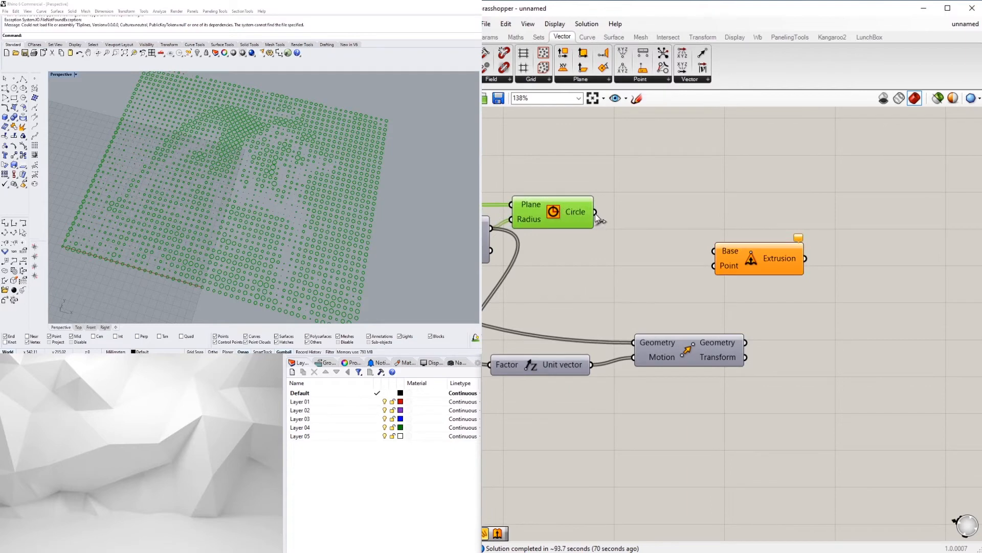
{"action": "left_click_drag", "start_coordinate": [708, 250], "coordinate": [797, 298]}
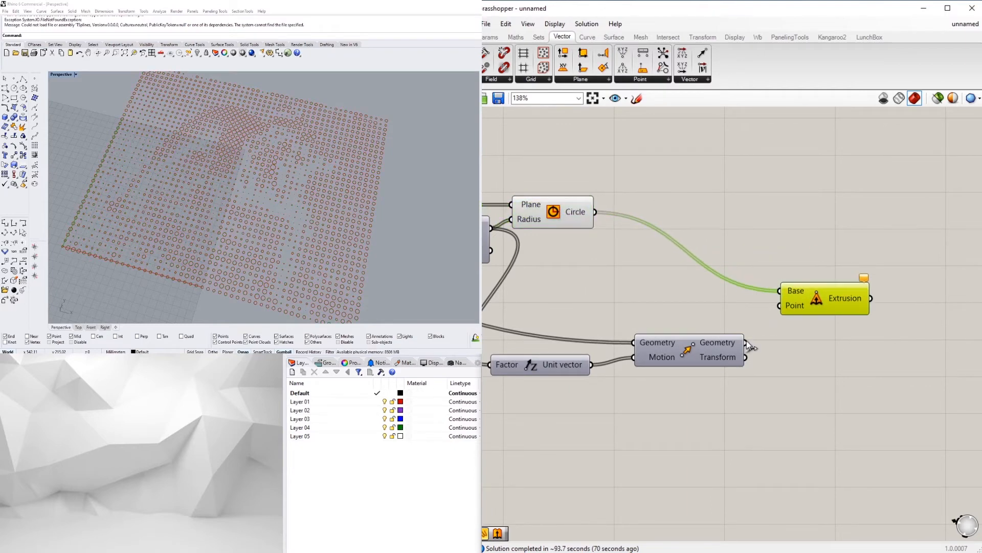
{"action": "left_click", "coordinate": [706, 312]}
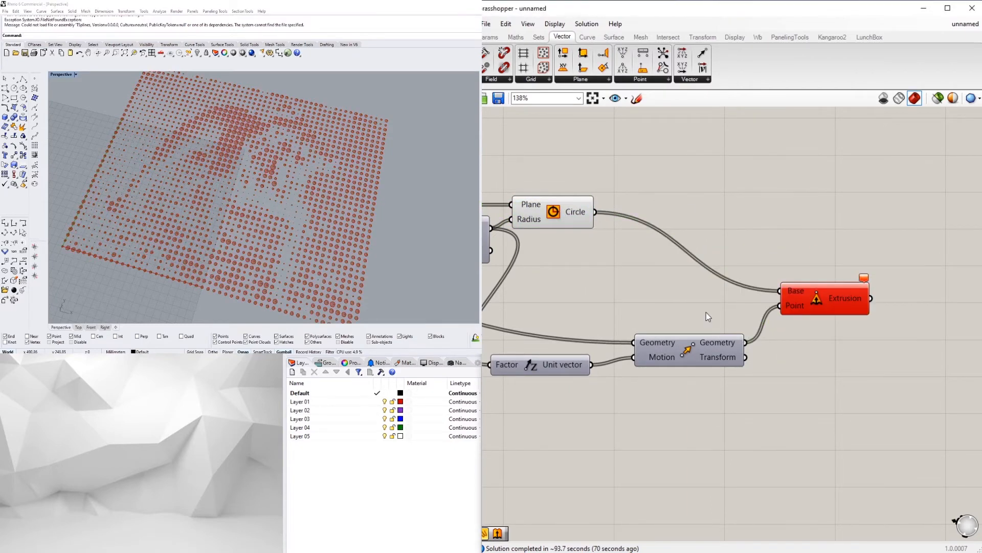
{"action": "left_click", "coordinate": [705, 342]}
{"action": "right_click_drag", "start_coordinate": [246, 200], "coordinate": [305, 215]}
{"action": "scroll", "coordinate": [278, 230], "scroll_direction": "down", "scroll_amount": 5}
Flatten the Point and Base inputs of the Extrude Point component
{"action": "left_click", "coordinate": [845, 264]}
{"action": "left_click", "coordinate": [821, 296]}
{"action": "right_click", "coordinate": [799, 304]}
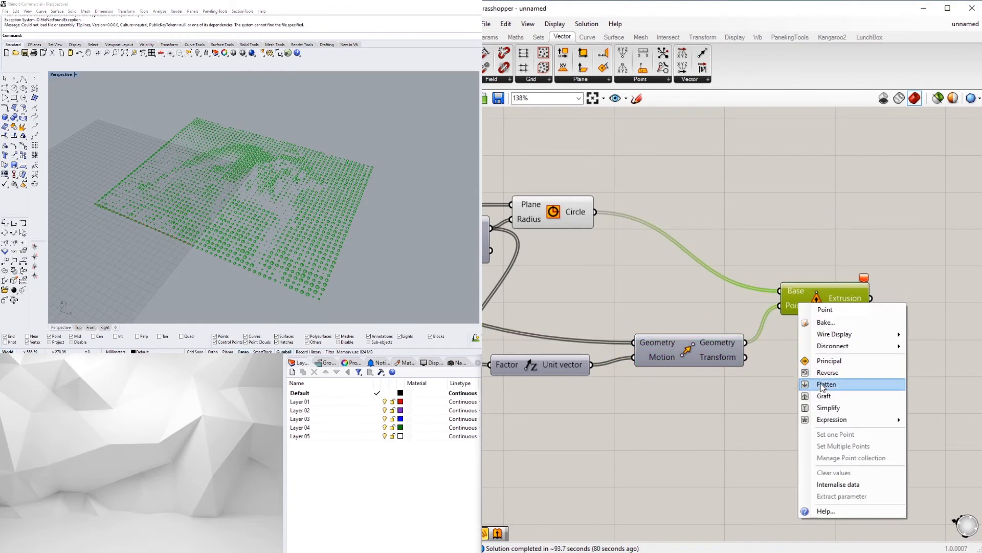
{"action": "left_click", "coordinate": [822, 383]}
{"action": "left_click_drag", "start_coordinate": [805, 305], "coordinate": [838, 316]}
{"action": "right_click", "coordinate": [799, 308]}
{"action": "left_click", "coordinate": [822, 387]}
{"action": "left_click", "coordinate": [842, 287]}
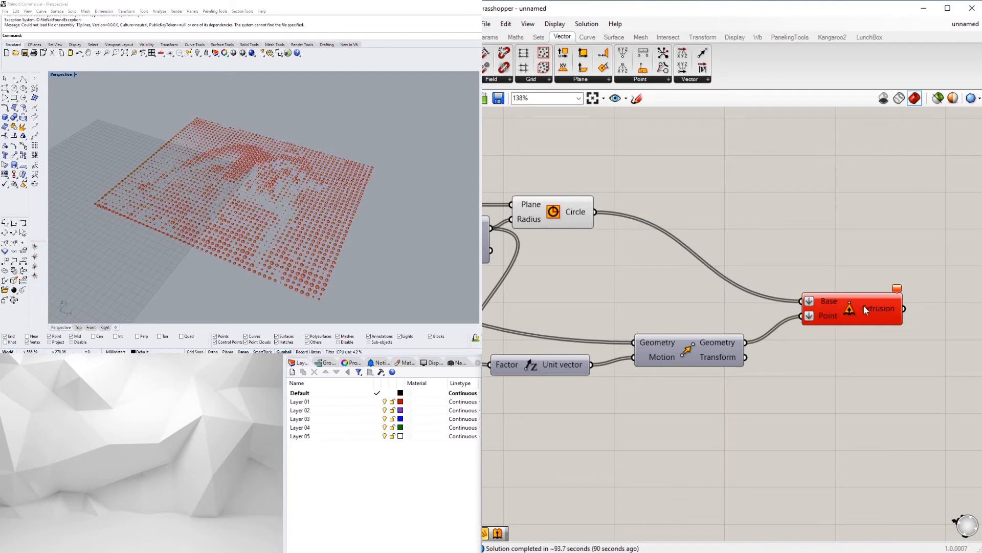
{"action": "left_click", "coordinate": [864, 305]}
{"action": "left_click", "coordinate": [862, 276]}
Try capping the extrusions with a Cap Holes component, and delete that component
{"action": "right_click_drag", "start_coordinate": [896, 279], "coordinate": [753, 255]}
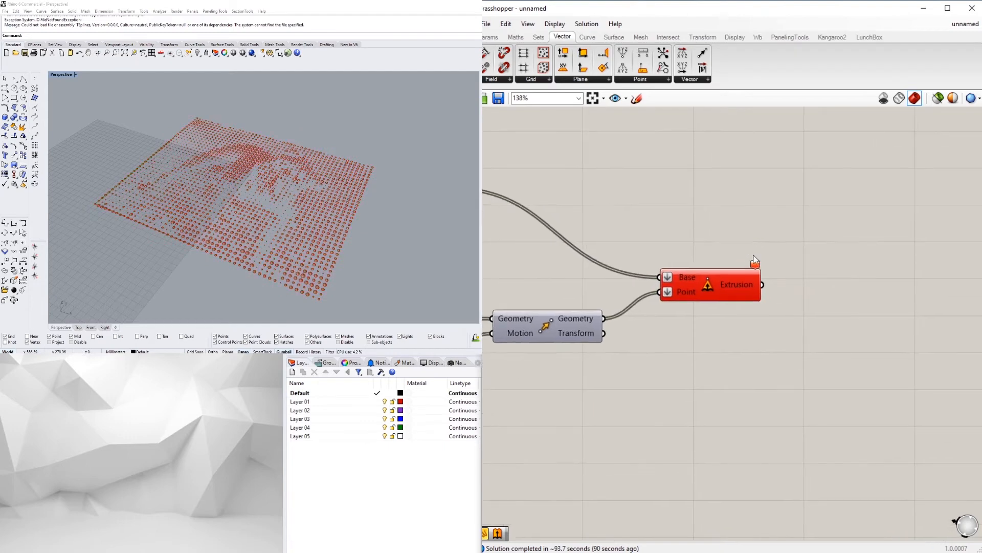
{"action": "double_click", "coordinate": [802, 268]}
{"action": "type", "text": "ca"}
{"action": "left_click", "coordinate": [788, 257]}
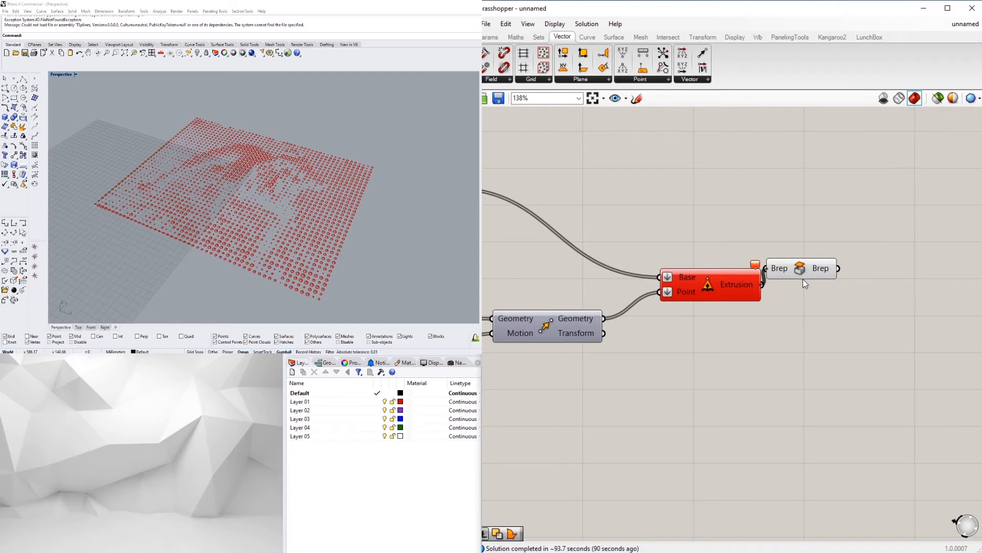
{"action": "left_click_drag", "start_coordinate": [802, 275], "coordinate": [817, 291]}
{"action": "left_click", "coordinate": [824, 242]}
{"action": "left_click", "coordinate": [837, 287]}
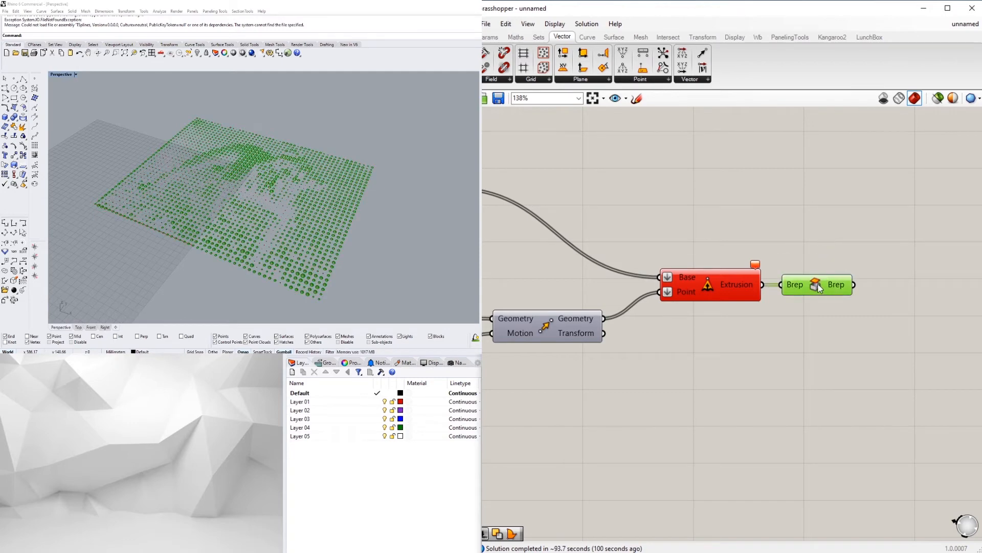
{"action": "key", "text": "Delete"}
Add a Custom Preview component after the extrusion and feed the extruded shapes into its Geometry input
{"action": "double_click", "coordinate": [820, 283]}
{"action": "type", "text": "cus"}
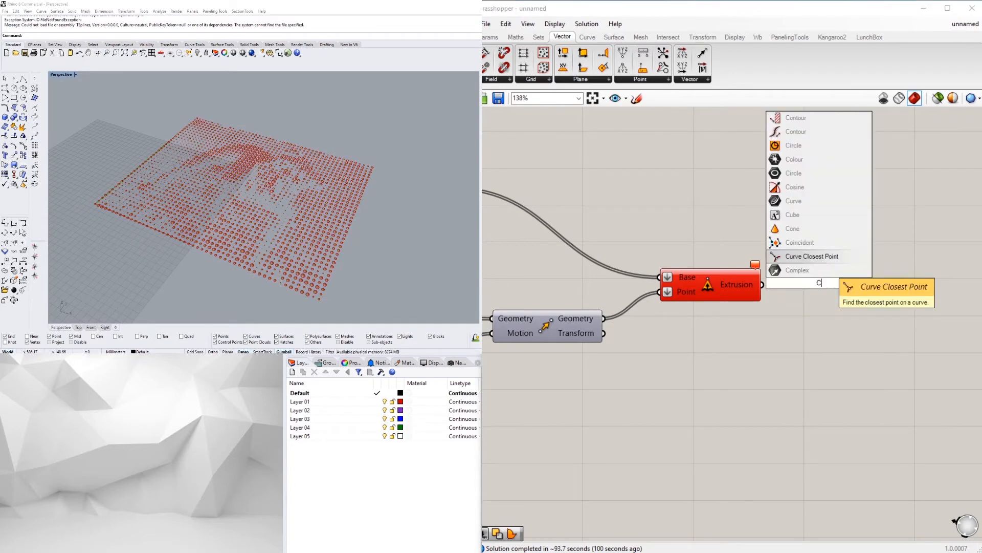
{"action": "left_click", "coordinate": [823, 270]}
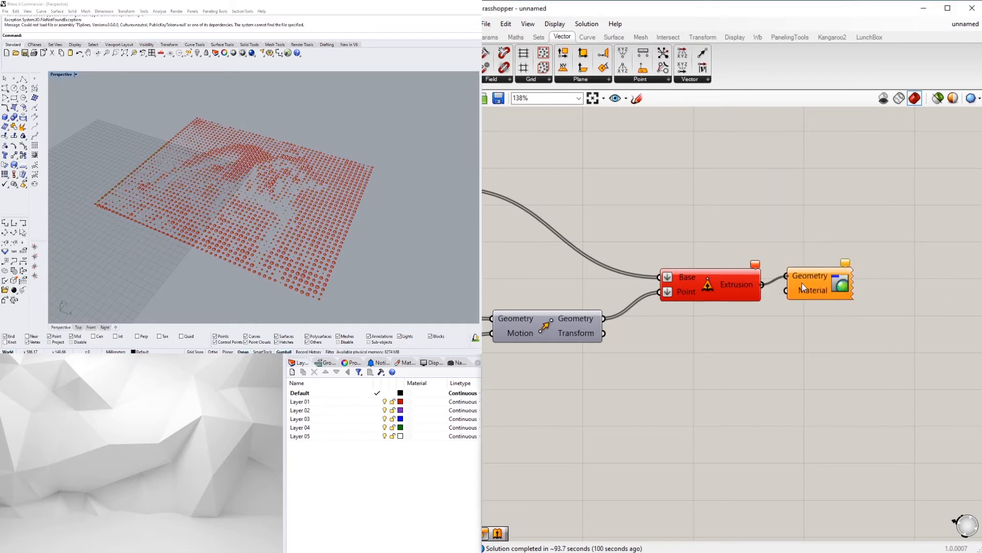
{"action": "left_click_drag", "start_coordinate": [802, 282], "coordinate": [811, 318]}
{"action": "left_click", "coordinate": [794, 417]}
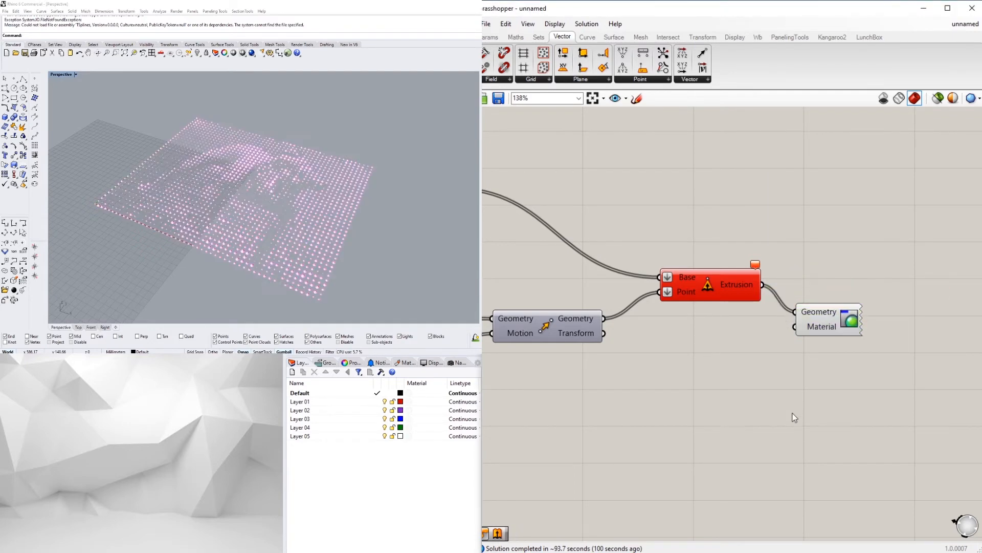
Add a Colour Swatch, connect it to the Custom Preview's Material input, and set its colour to black
{"action": "double_click", "coordinate": [725, 353]}
{"action": "type", "text": "swa"}
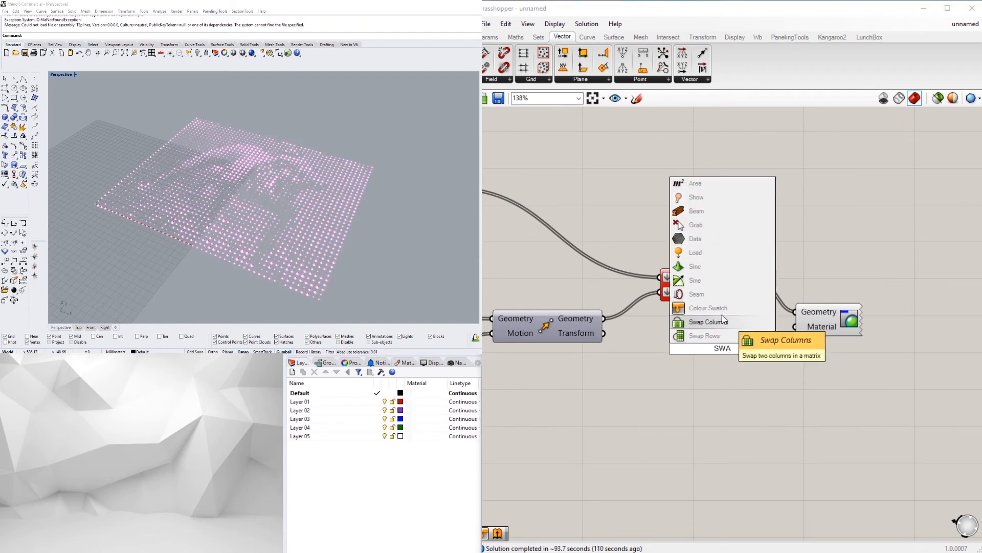
{"action": "left_click", "coordinate": [708, 307]}
{"action": "left_click_drag", "start_coordinate": [794, 327], "coordinate": [764, 351]}
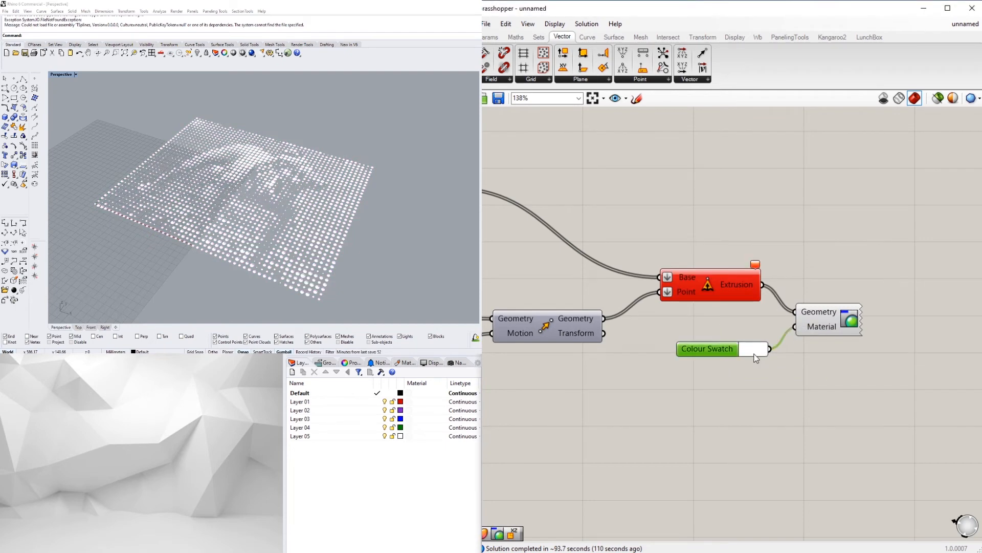
{"action": "left_click", "coordinate": [756, 358]}
{"action": "left_click", "coordinate": [765, 454]}
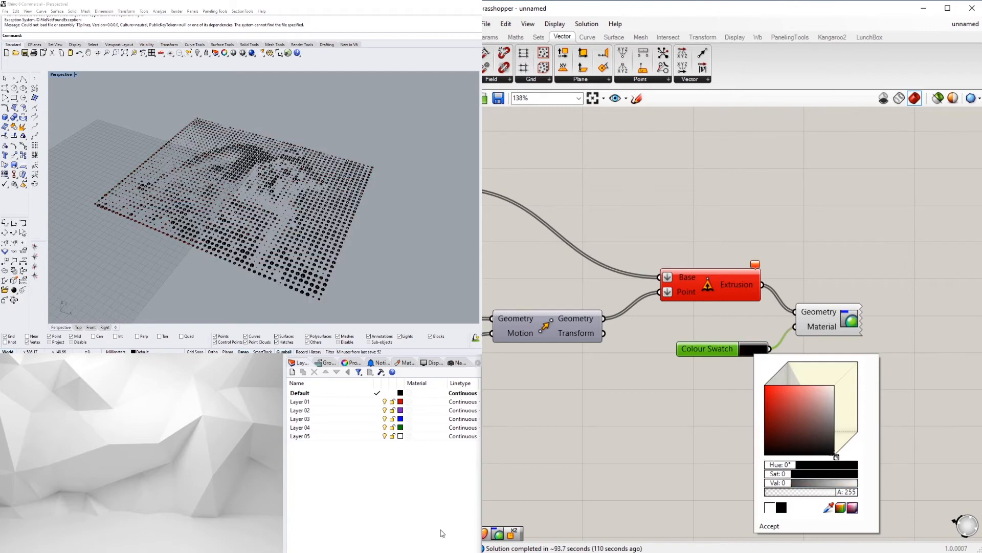
Set the DENSITY slider feeding the grid size to 7
{"action": "scroll", "coordinate": [276, 164], "scroll_direction": "up", "scroll_amount": 2}
{"action": "right_click_drag", "start_coordinate": [276, 164], "coordinate": [328, 225]}
{"action": "scroll", "coordinate": [255, 225], "scroll_direction": "down", "scroll_amount": 3}
{"action": "scroll", "coordinate": [265, 226], "scroll_direction": "up", "scroll_amount": 6}
{"action": "scroll", "coordinate": [265, 227], "scroll_direction": "down", "scroll_amount": 5}
{"action": "scroll", "coordinate": [633, 395], "scroll_direction": "down", "scroll_amount": 5}
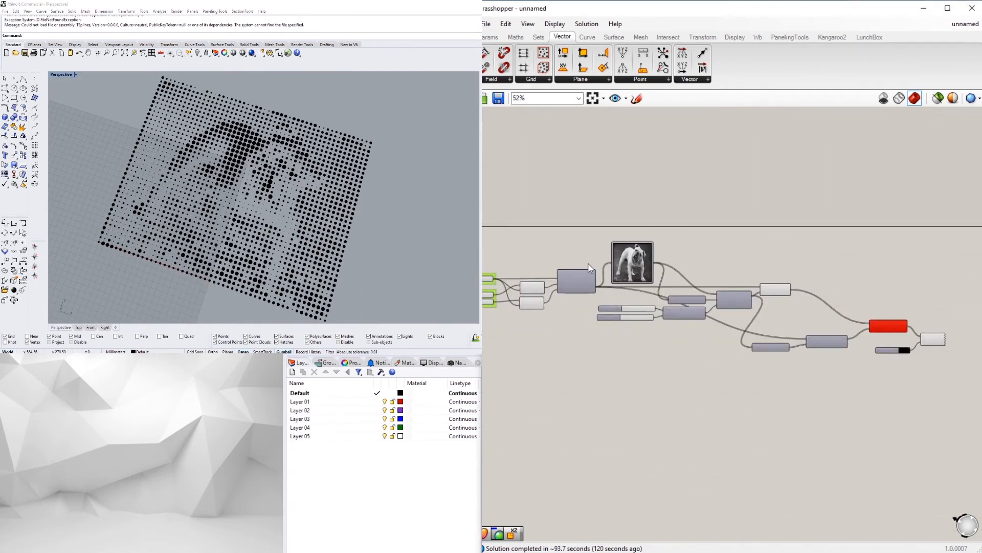
{"action": "scroll", "coordinate": [489, 279], "scroll_direction": "up", "scroll_amount": 6}
{"action": "double_click", "coordinate": [540, 274]}
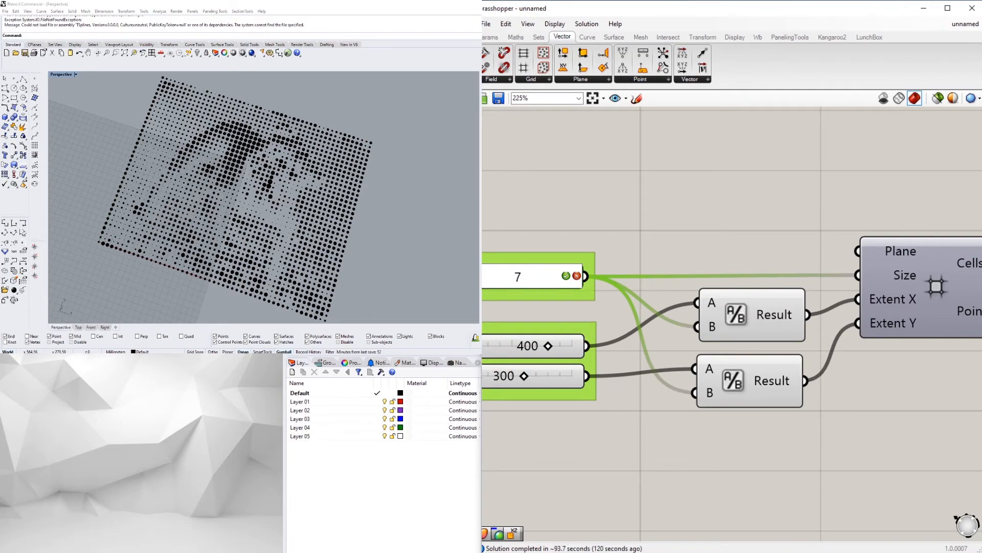
{"action": "key", "text": "Return"}
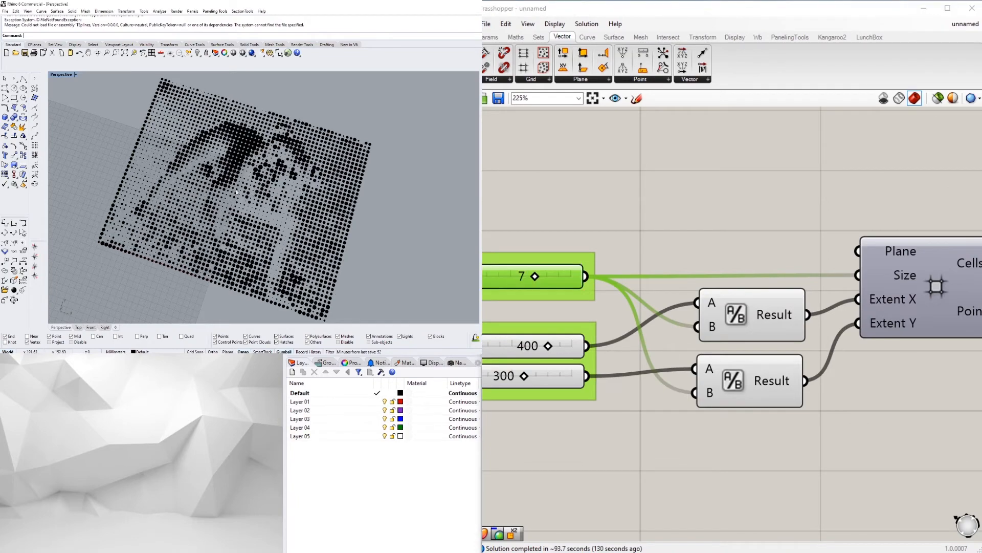
Lower the DENSITY slider to 6 for a finer point grid
{"action": "right_click_drag", "start_coordinate": [251, 179], "coordinate": [247, 199]}
{"action": "scroll", "coordinate": [264, 204], "scroll_direction": "up", "scroll_amount": 3}
{"action": "scroll", "coordinate": [264, 204], "scroll_direction": "up", "scroll_amount": 2}
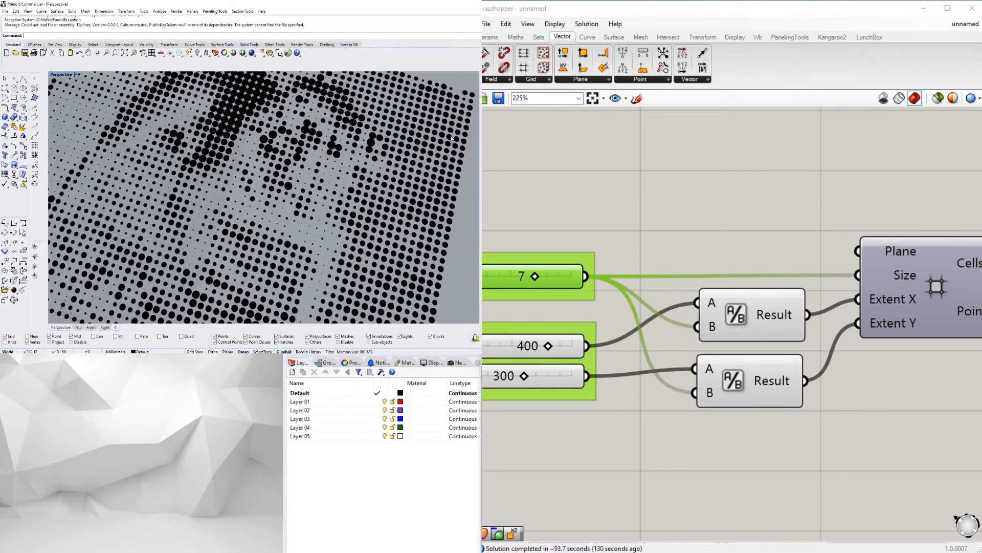
{"action": "right_click_drag", "start_coordinate": [530, 268], "coordinate": [676, 282]}
{"action": "double_click", "coordinate": [664, 295]}
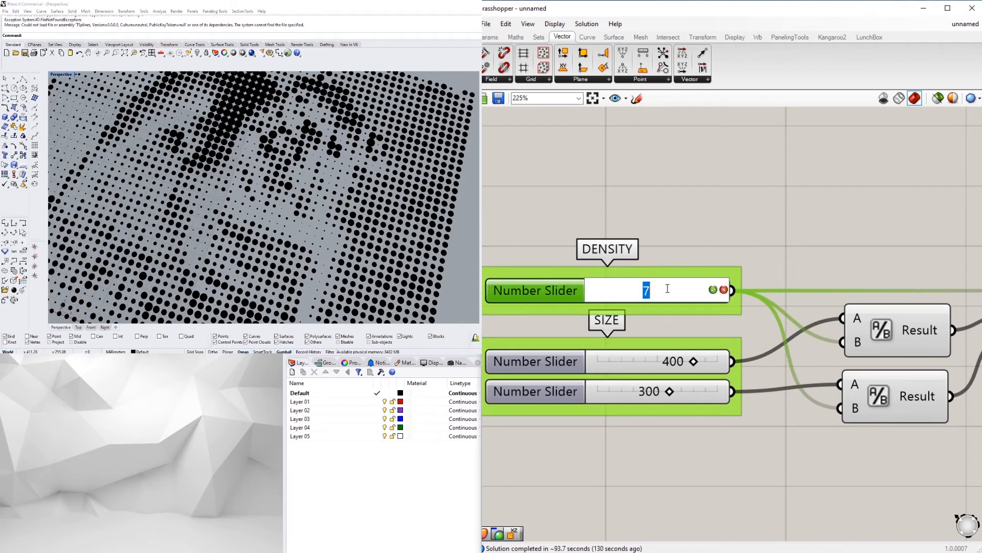
{"action": "key", "text": "Return"}
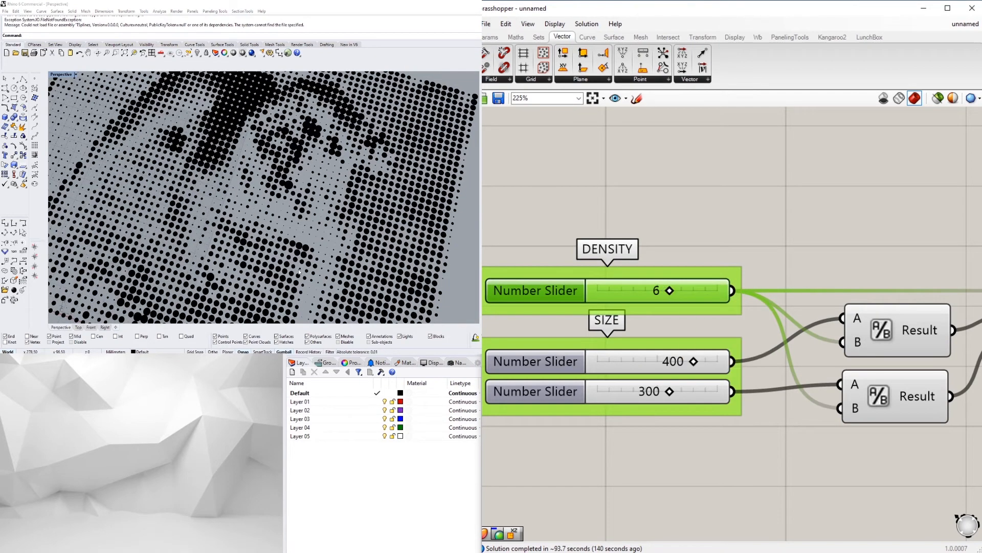
Set the DENSITY slider of the grid to 5
{"action": "scroll", "coordinate": [259, 200], "scroll_direction": "down", "scroll_amount": 5}
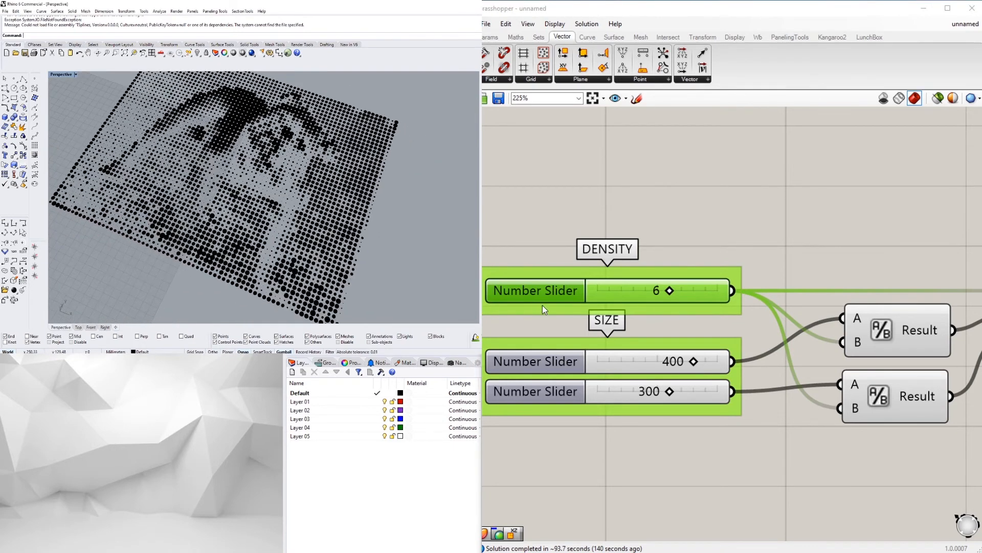
{"action": "double_click", "coordinate": [658, 294]}
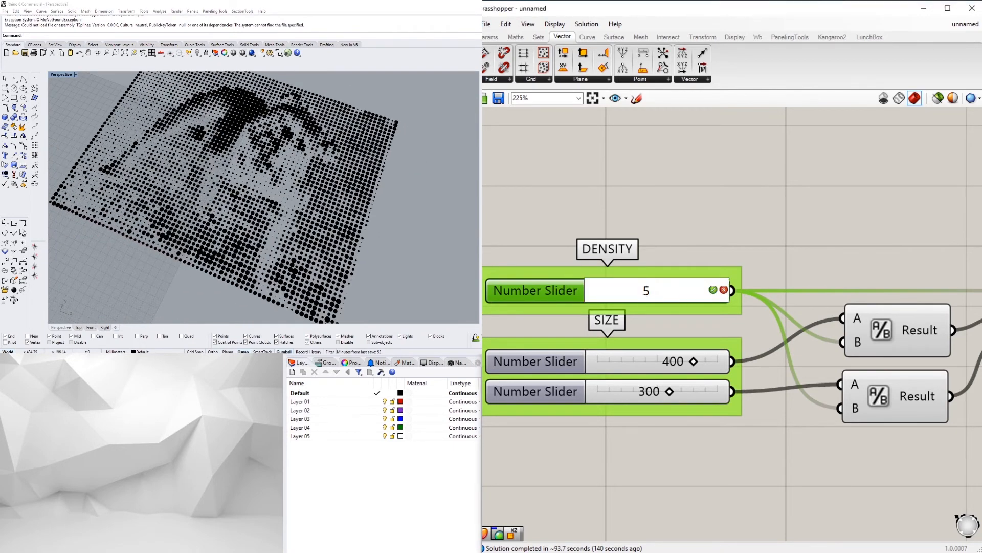
{"action": "key", "text": "Return"}
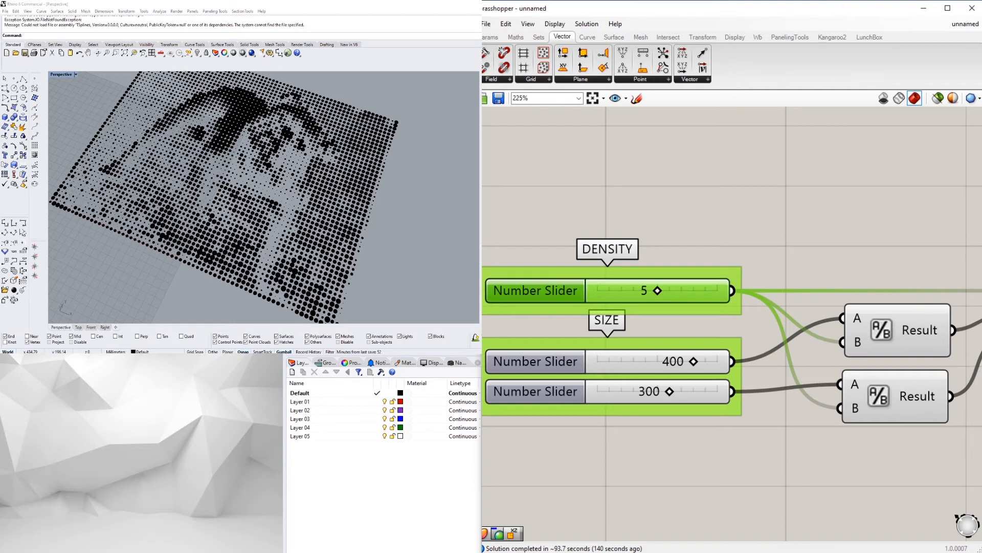
{"action": "right_click_drag", "start_coordinate": [376, 144], "coordinate": [364, 157]}
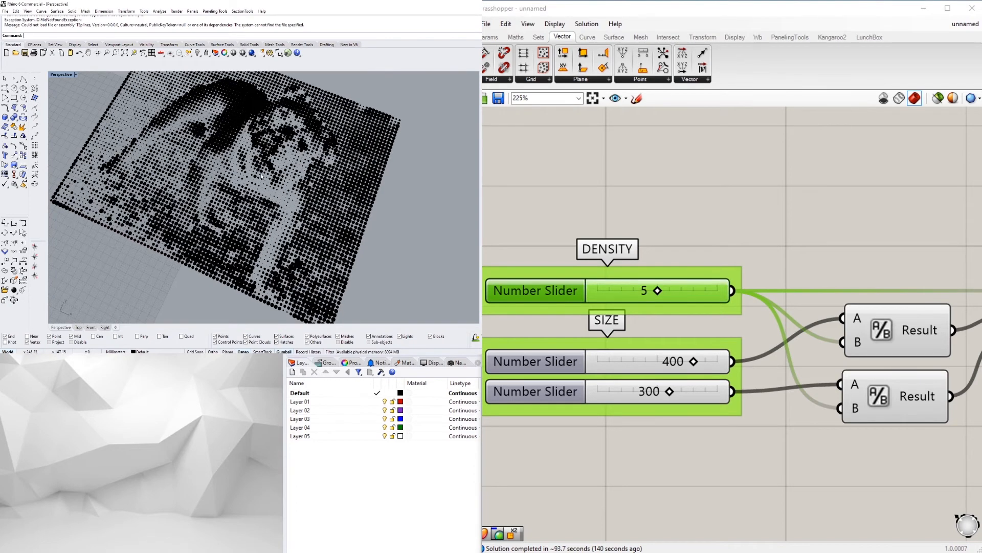
{"action": "scroll", "coordinate": [261, 176], "scroll_direction": "down", "scroll_amount": 2}
{"action": "right_click_drag", "start_coordinate": [261, 176], "coordinate": [256, 172]}
Set the number slider feeding the Domain end input of the target domain to 3.0
{"action": "left_click", "coordinate": [752, 200]}
{"action": "scroll", "coordinate": [921, 302], "scroll_direction": "down", "scroll_amount": 4}
{"action": "right_click_drag", "start_coordinate": [921, 302], "coordinate": [665, 271]}
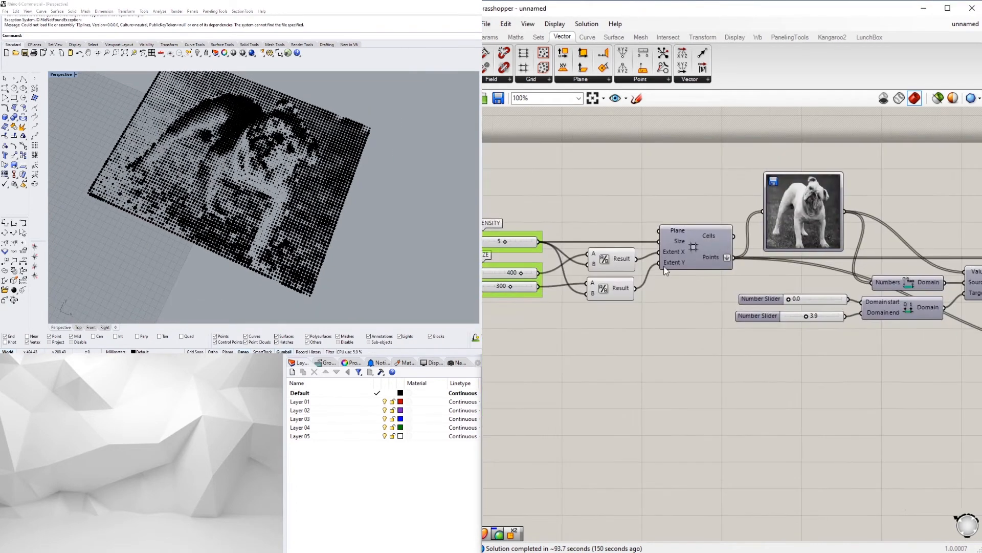
{"action": "scroll", "coordinate": [665, 271], "scroll_direction": "down", "scroll_amount": 2}
{"action": "scroll", "coordinate": [762, 275], "scroll_direction": "up", "scroll_amount": 3}
{"action": "double_click", "coordinate": [776, 303]}
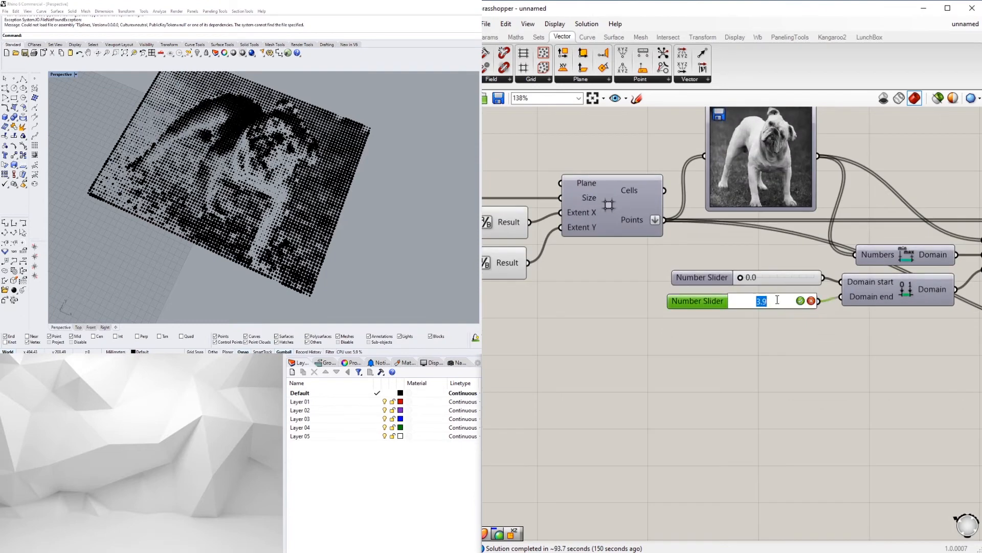
{"action": "key", "text": "Return"}
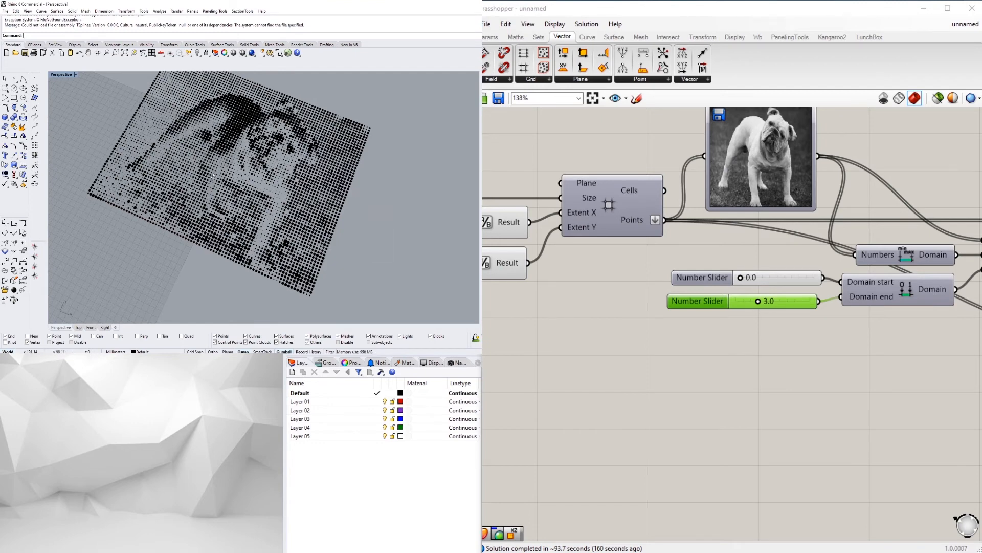
Group the two number sliders feeding the target domain's start and end, and name the group SIZE
{"action": "right_click_drag", "start_coordinate": [213, 176], "coordinate": [261, 141]}
{"action": "left_click", "coordinate": [762, 391]}
{"action": "scroll", "coordinate": [769, 401], "scroll_direction": "down", "scroll_amount": 2}
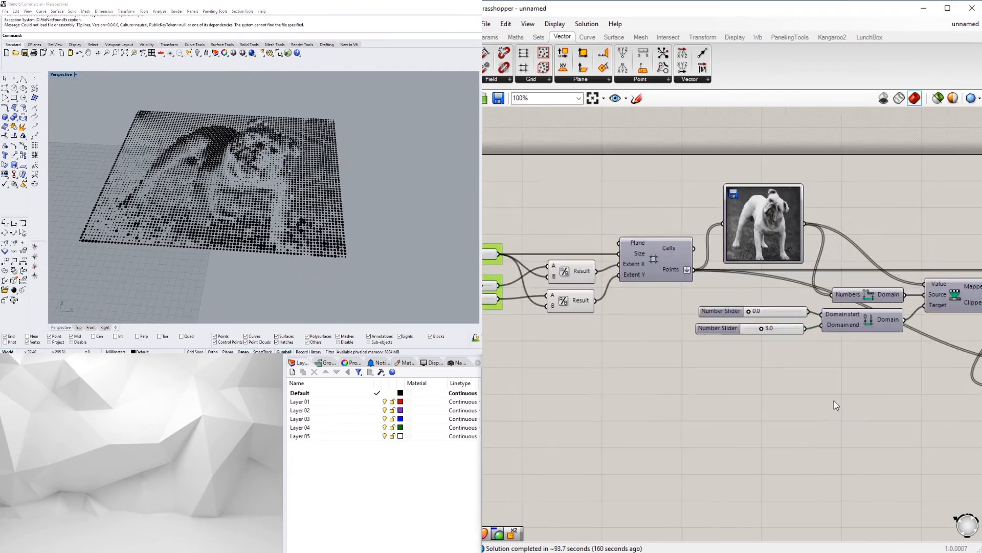
{"action": "scroll", "coordinate": [648, 393], "scroll_direction": "down", "scroll_amount": 3}
{"action": "scroll", "coordinate": [716, 384], "scroll_direction": "up", "scroll_amount": 5}
{"action": "left_click_drag", "start_coordinate": [811, 408], "coordinate": [753, 353]}
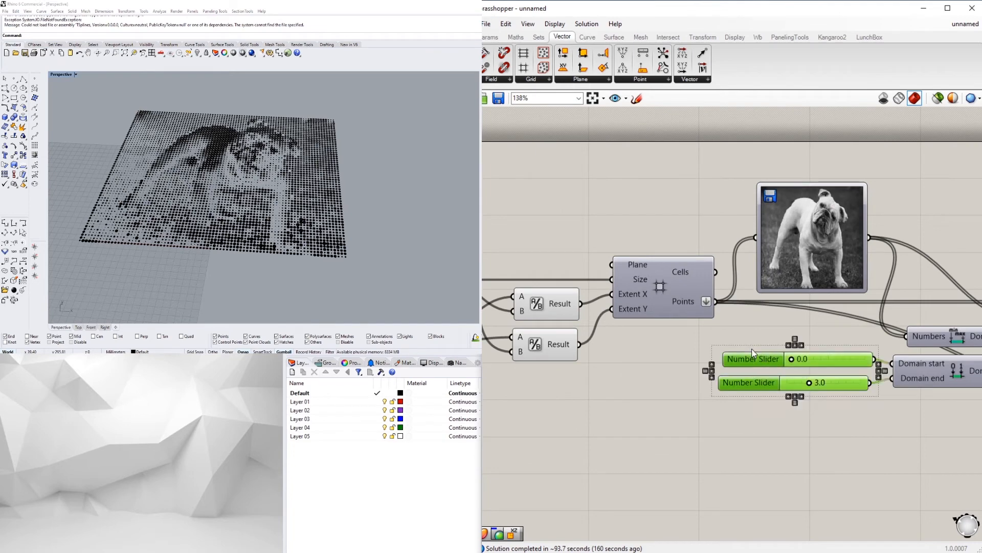
{"action": "key", "text": "ctrl+g"}
{"action": "right_click", "coordinate": [783, 349]}
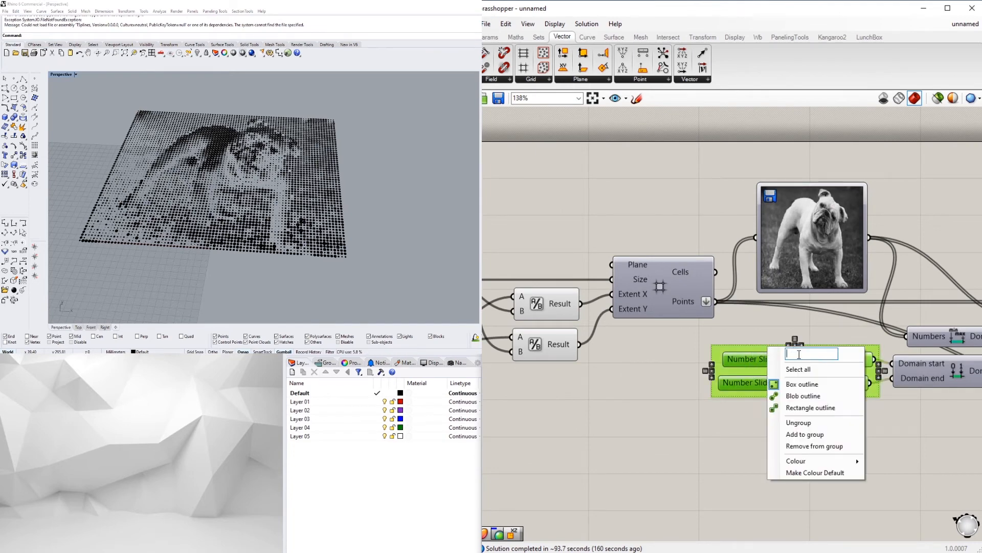
Align the left edges of the two domain sliders in the SIZE group
{"action": "left_click", "coordinate": [705, 371]}
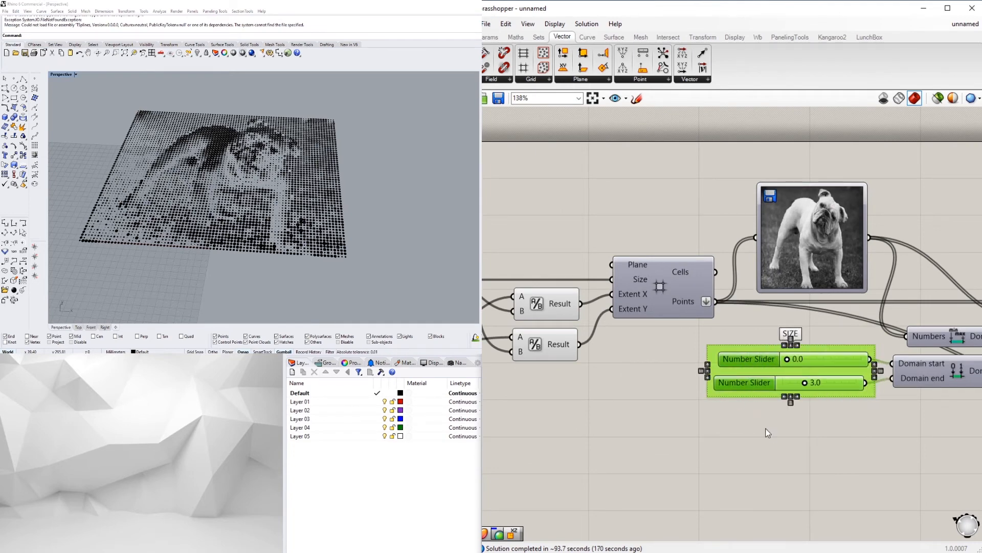
{"action": "left_click_drag", "start_coordinate": [767, 431], "coordinate": [745, 326]}
{"action": "left_click", "coordinate": [701, 370]}
{"action": "left_click", "coordinate": [795, 459]}
Tidy the definition by moving the Unit Z and Move components up closer to the Circle component
{"action": "right_click_drag", "start_coordinate": [795, 456], "coordinate": [547, 353]}
{"action": "scroll", "coordinate": [547, 353], "scroll_direction": "down", "scroll_amount": 2}
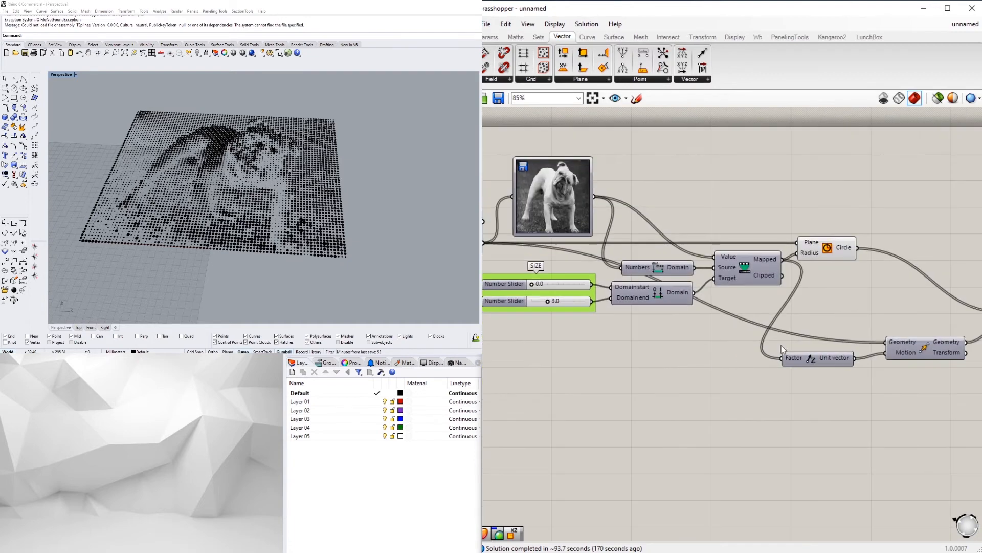
{"action": "right_click_drag", "start_coordinate": [833, 358], "coordinate": [758, 353]}
{"action": "scroll", "coordinate": [757, 353], "scroll_direction": "up", "scroll_amount": 1}
{"action": "left_click", "coordinate": [776, 350]}
{"action": "left_click", "coordinate": [822, 392]}
{"action": "scroll", "coordinate": [822, 392], "scroll_direction": "down", "scroll_amount": 1}
{"action": "right_click_drag", "start_coordinate": [822, 392], "coordinate": [752, 403]}
{"action": "left_click_drag", "start_coordinate": [808, 407], "coordinate": [717, 332]}
{"action": "left_click_drag", "start_coordinate": [791, 368], "coordinate": [778, 328]}
{"action": "left_click", "coordinate": [651, 303]}
{"action": "right_click_drag", "start_coordinate": [556, 313], "coordinate": [732, 354]}
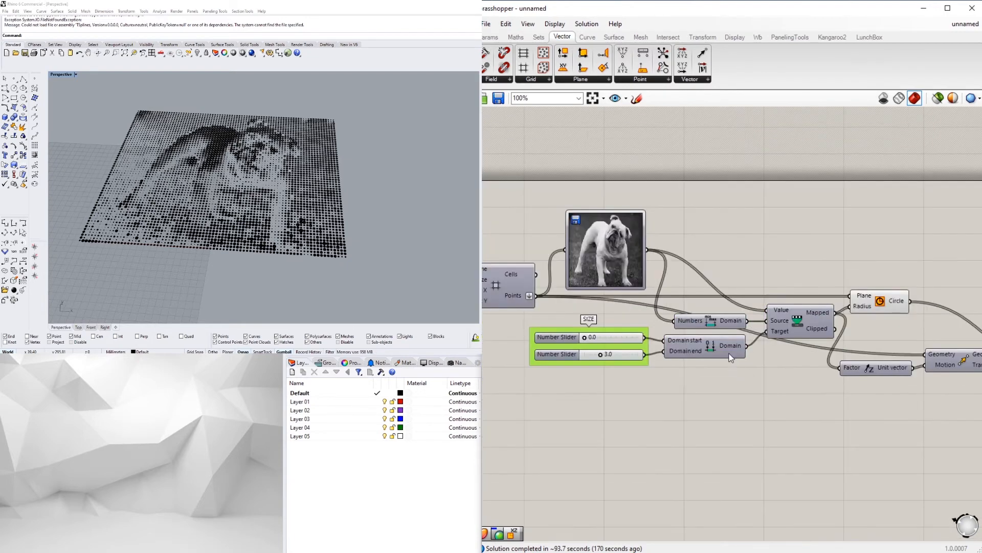
Move the Extrude Point, Custom Preview and Colour Swatch components into a compact cluster, with the swatch just below the extrusion
{"action": "right_click_drag", "start_coordinate": [818, 318], "coordinate": [806, 336]}
{"action": "scroll", "coordinate": [806, 336], "scroll_direction": "up", "scroll_amount": 1}
{"action": "scroll", "coordinate": [697, 346], "scroll_direction": "down", "scroll_amount": 4}
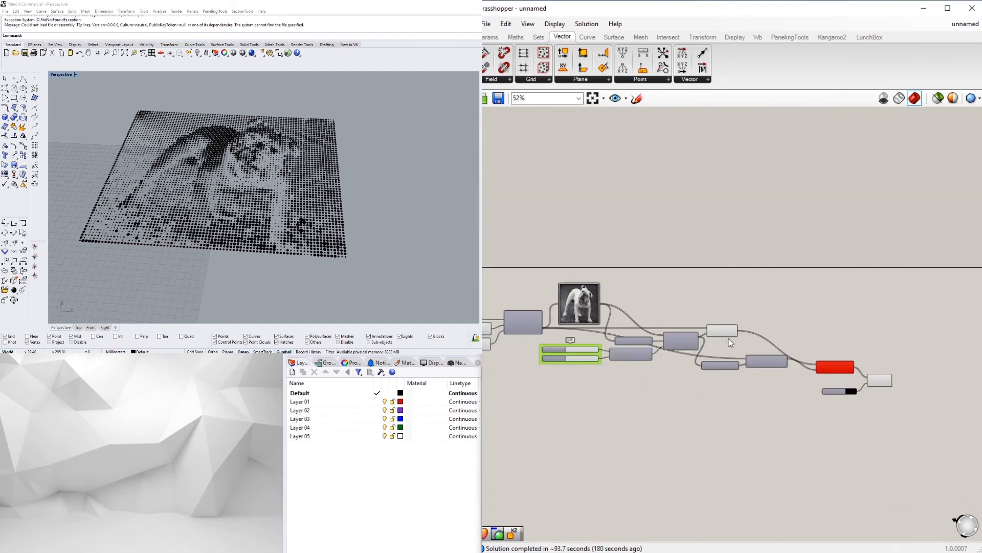
{"action": "left_click", "coordinate": [722, 330]}
{"action": "right_click", "coordinate": [713, 331]}
{"action": "left_click", "coordinate": [750, 306]}
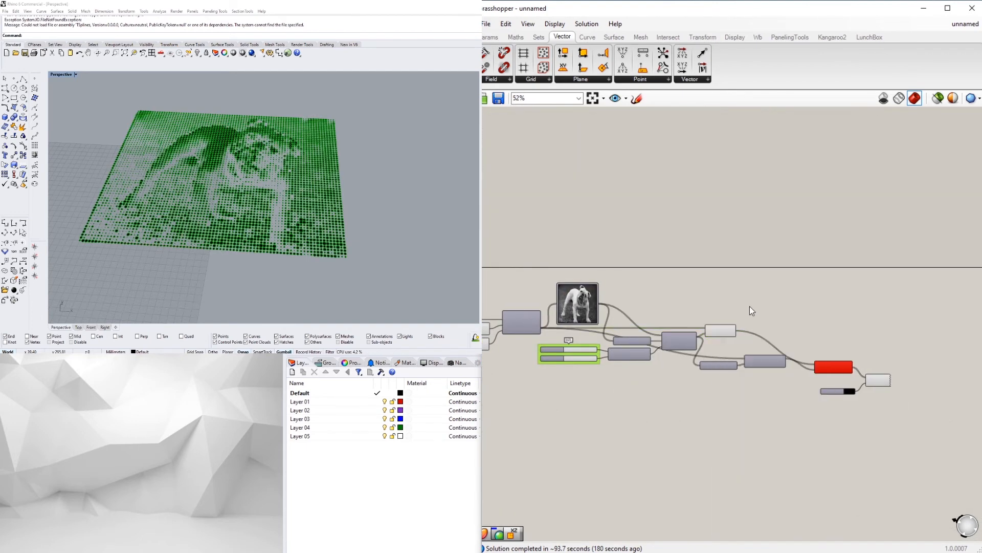
{"action": "scroll", "coordinate": [854, 372], "scroll_direction": "up", "scroll_amount": 5}
{"action": "left_click_drag", "start_coordinate": [787, 351], "coordinate": [743, 299]}
{"action": "left_click_drag", "start_coordinate": [905, 386], "coordinate": [859, 327]}
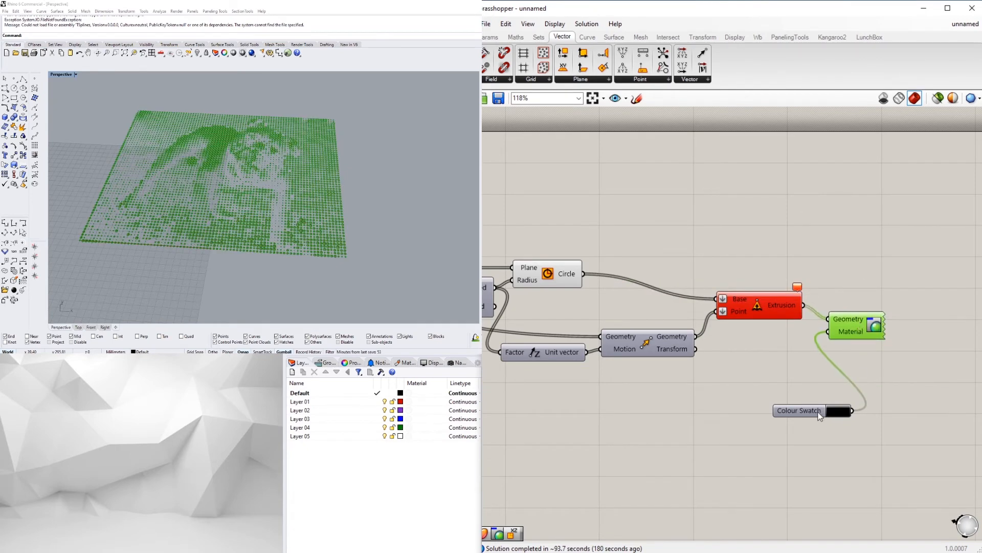
{"action": "left_click_drag", "start_coordinate": [807, 411], "coordinate": [757, 341]}
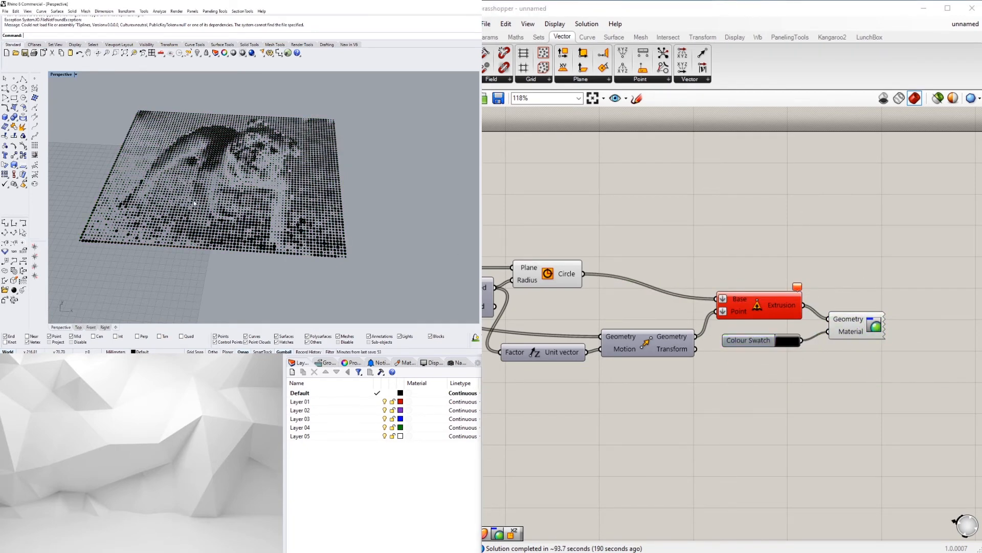
Examine the black bulldog cone pattern in the perspective view and the Extrude Point component in the definition
{"action": "scroll", "coordinate": [228, 175], "scroll_direction": "down", "scroll_amount": 4}
{"action": "scroll", "coordinate": [211, 190], "scroll_direction": "up", "scroll_amount": 7}
{"action": "right_click_drag", "start_coordinate": [228, 175], "coordinate": [250, 191]}
{"action": "scroll", "coordinate": [809, 214], "scroll_direction": "down", "scroll_amount": 7}
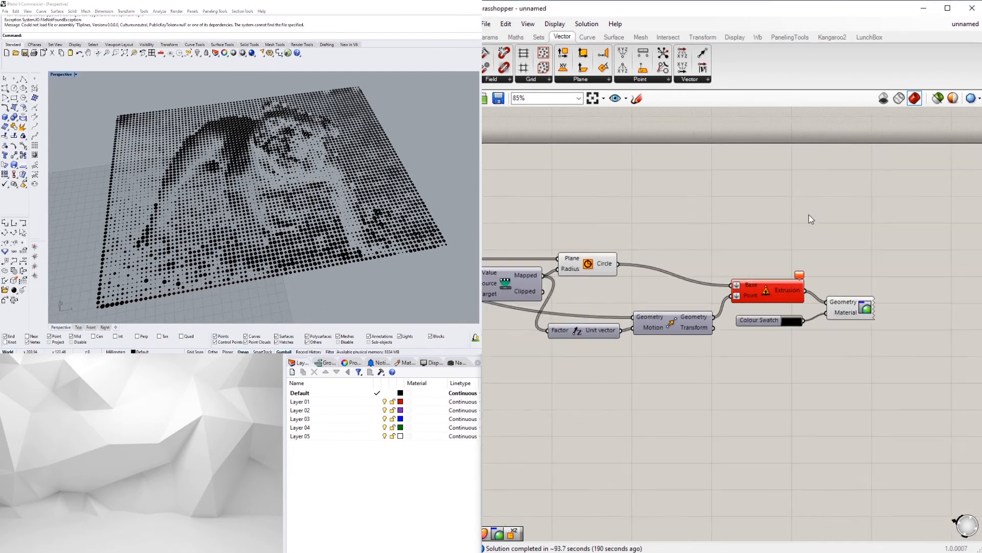
{"action": "right_click_drag", "start_coordinate": [628, 259], "coordinate": [723, 277]}
{"action": "scroll", "coordinate": [809, 290], "scroll_direction": "up", "scroll_amount": 6}
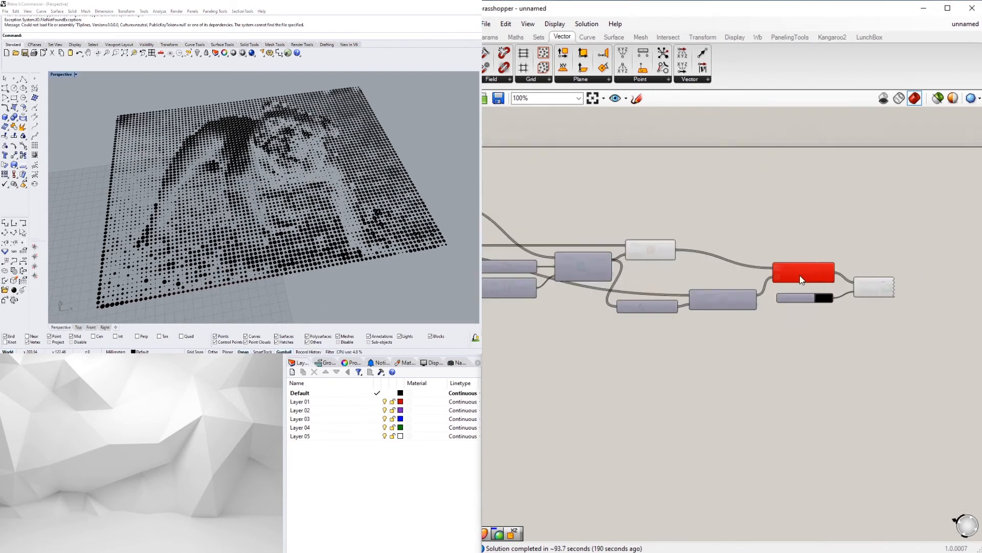
{"action": "left_click", "coordinate": [804, 270]}
{"action": "left_click", "coordinate": [838, 219]}
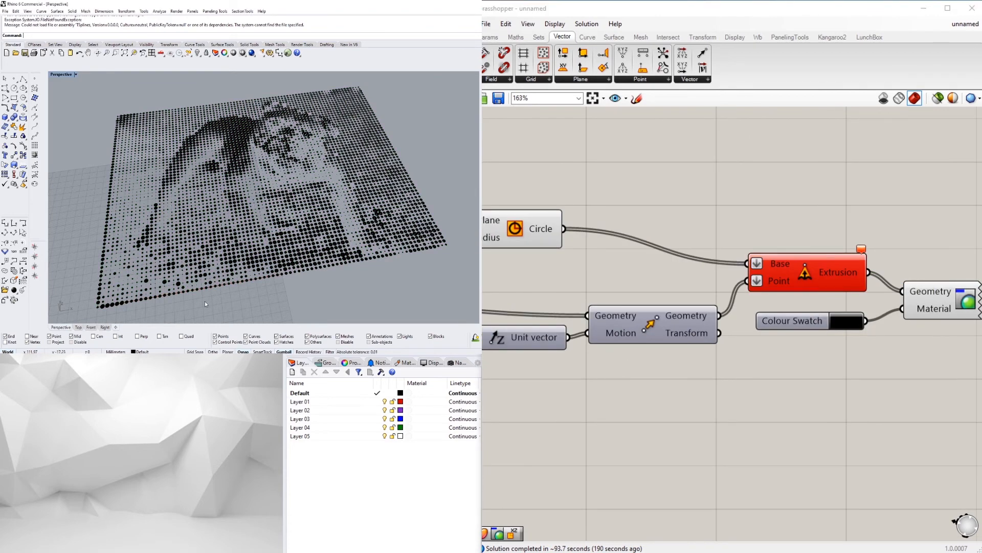
Set the DENSITY slider to 3 to try a much denser pattern
{"action": "right_click_drag", "start_coordinate": [532, 187], "coordinate": [973, 245]}
{"action": "scroll", "coordinate": [738, 191], "scroll_direction": "down", "scroll_amount": 2}
{"action": "scroll", "coordinate": [745, 243], "scroll_direction": "up", "scroll_amount": 1}
{"action": "scroll", "coordinate": [745, 242], "scroll_direction": "up", "scroll_amount": 3}
{"action": "left_click", "coordinate": [698, 257]}
{"action": "double_click", "coordinate": [698, 257]}
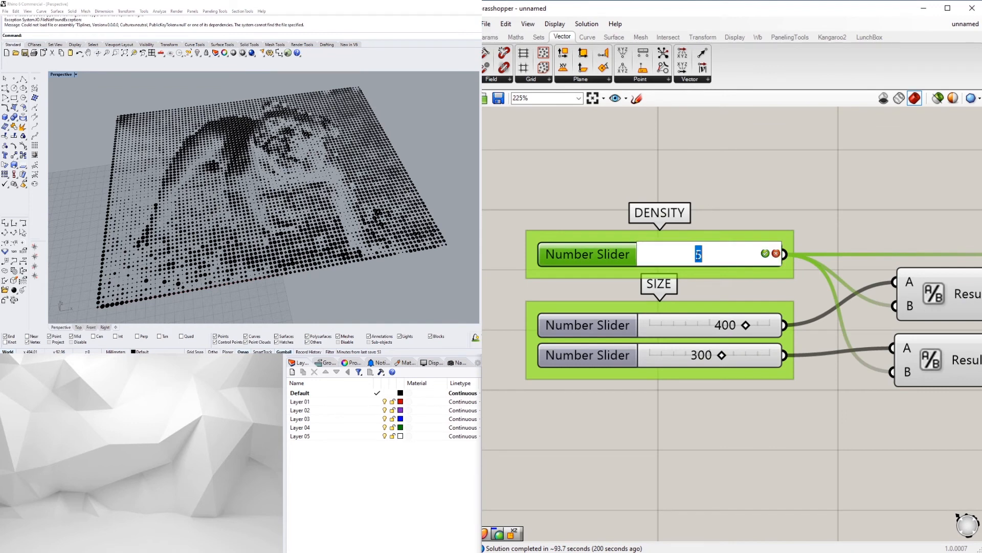
{"action": "type", "text": "3"}
{"action": "key", "text": "Return"}
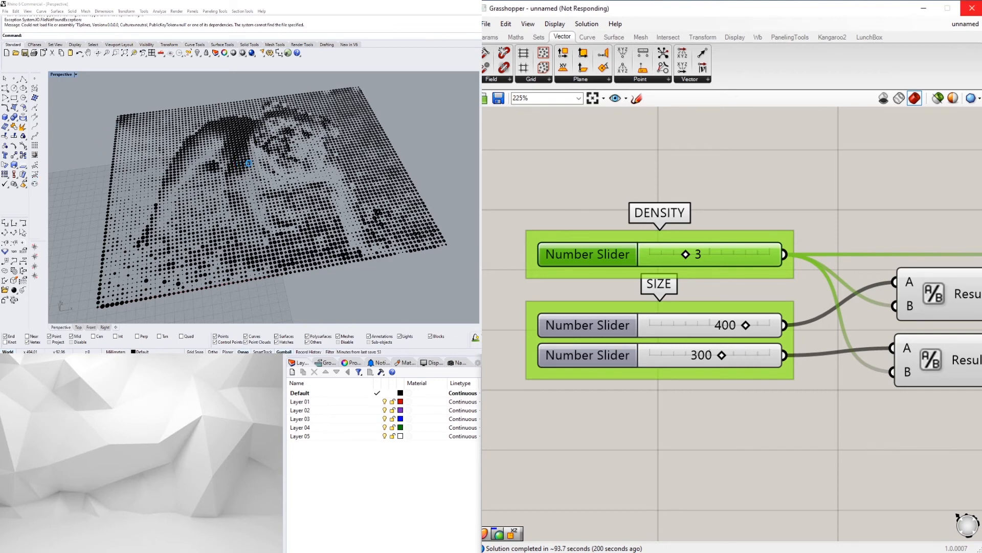
Set the DENSITY slider back to 5
{"action": "right_click_drag", "start_coordinate": [306, 174], "coordinate": [328, 156]}
{"action": "double_click", "coordinate": [698, 254]}
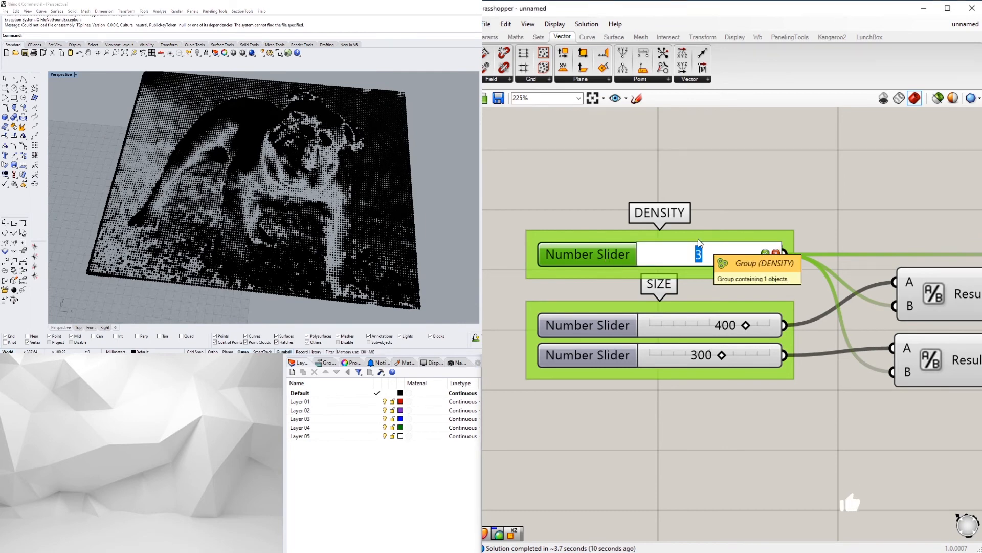
{"action": "type", "text": "5"}
{"action": "key", "text": "Return"}
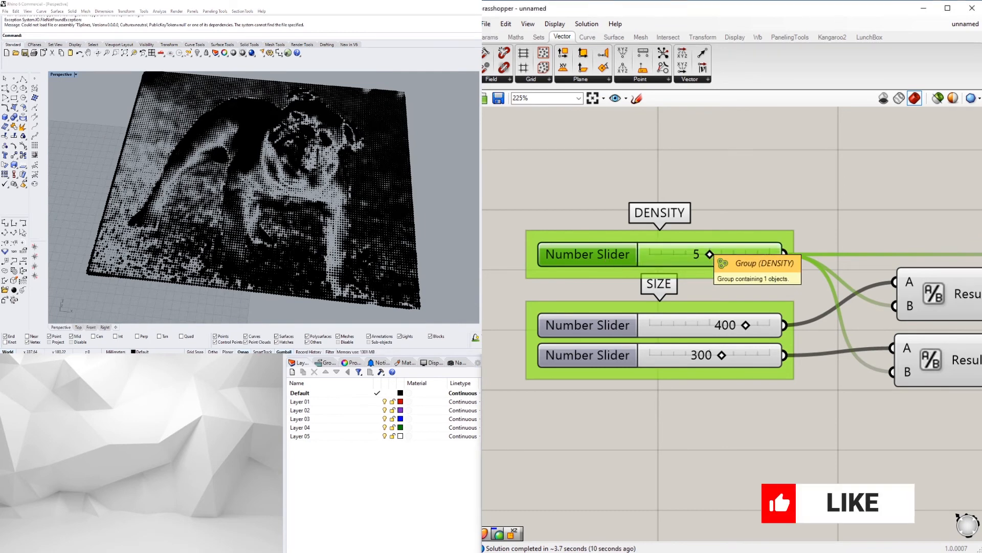
{"action": "left_click", "coordinate": [754, 194]}
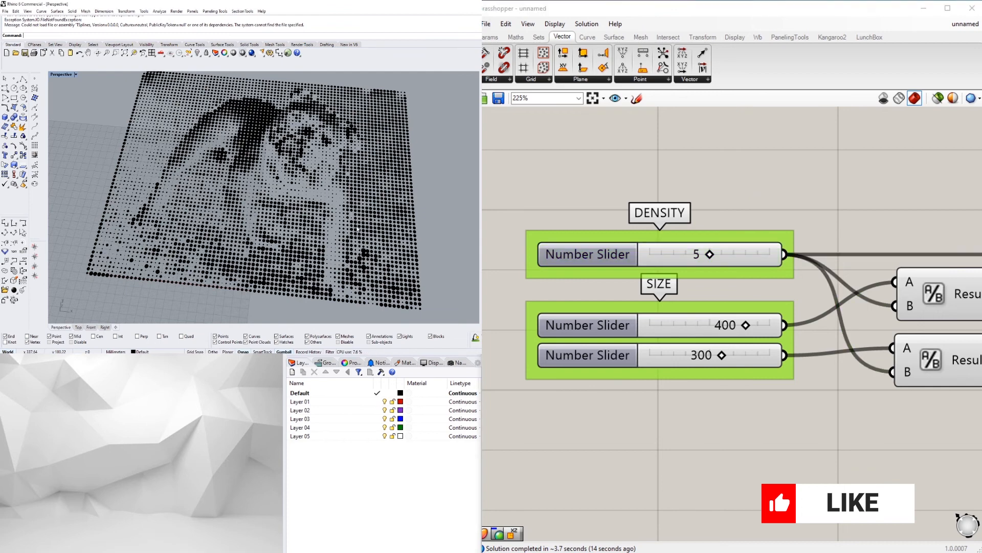
Review the finished pattern and the whole definition, and read the error balloon on the Extrude Point component
{"action": "right_click_drag", "start_coordinate": [297, 244], "coordinate": [376, 207]}
{"action": "scroll", "coordinate": [353, 217], "scroll_direction": "down", "scroll_amount": 2}
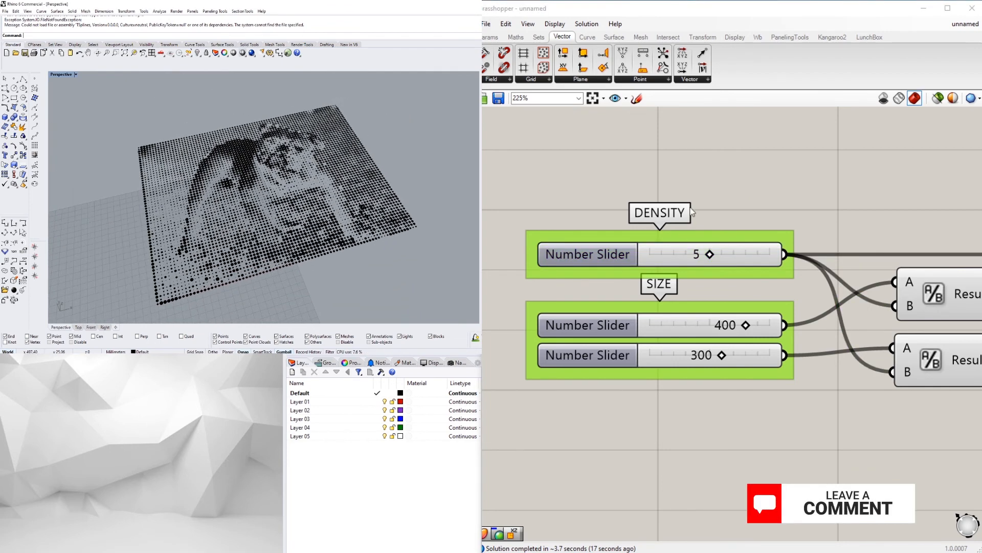
{"action": "scroll", "coordinate": [768, 171], "scroll_direction": "down", "scroll_amount": 2}
{"action": "scroll", "coordinate": [768, 172], "scroll_direction": "down", "scroll_amount": 3}
{"action": "right_click_drag", "start_coordinate": [829, 185], "coordinate": [681, 180]}
{"action": "scroll", "coordinate": [681, 180], "scroll_direction": "down", "scroll_amount": 2}
{"action": "right_click_drag", "start_coordinate": [962, 197], "coordinate": [852, 202]}
{"action": "scroll", "coordinate": [852, 202], "scroll_direction": "up", "scroll_amount": 2}
{"action": "scroll", "coordinate": [853, 202], "scroll_direction": "up", "scroll_amount": 1}
{"action": "right_click_drag", "start_coordinate": [946, 213], "coordinate": [862, 214]}
{"action": "scroll", "coordinate": [866, 183], "scroll_direction": "down", "scroll_amount": 1}
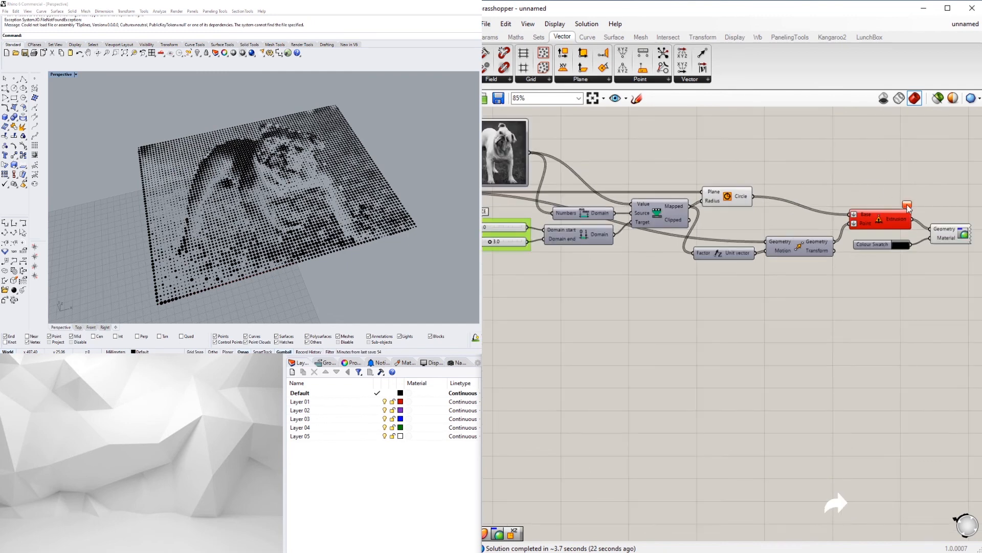
{"action": "mouse_move", "coordinate": [910, 207]}
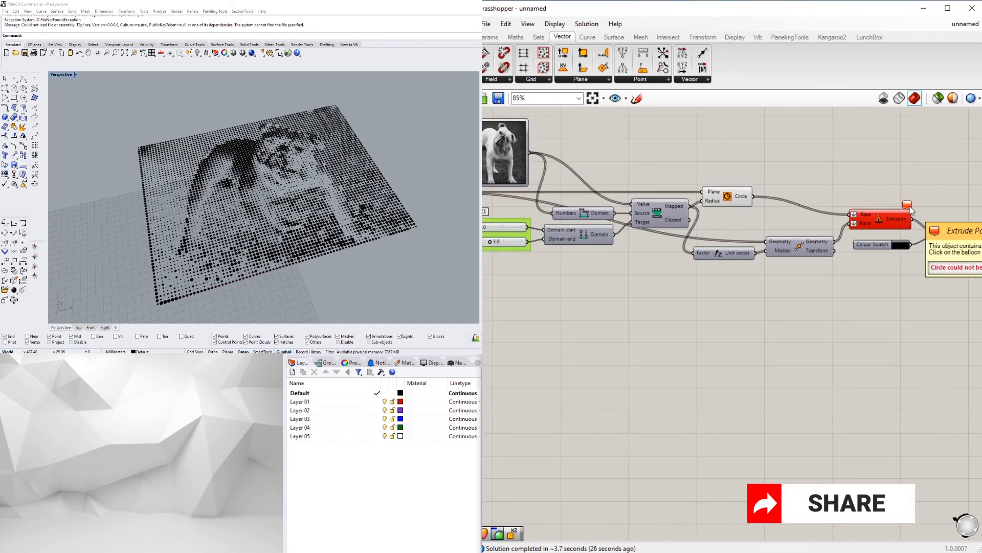
{"action": "scroll", "coordinate": [839, 181], "scroll_direction": "down", "scroll_amount": 2}
{"action": "right_click_drag", "start_coordinate": [826, 179], "coordinate": [905, 187]}
{"action": "scroll", "coordinate": [893, 185], "scroll_direction": "down", "scroll_amount": 1}
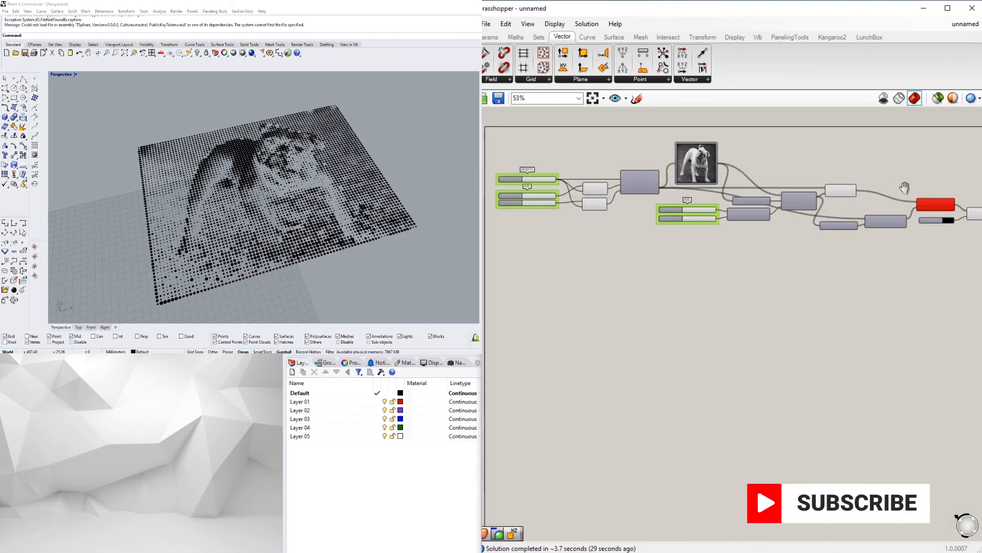
Group the Extrude Point component on its own and label the group "IT LOOKS RED, BUT STIL WORKS ;]"
{"action": "scroll", "coordinate": [904, 188], "scroll_direction": "up", "scroll_amount": 5}
{"action": "left_click", "coordinate": [864, 210]}
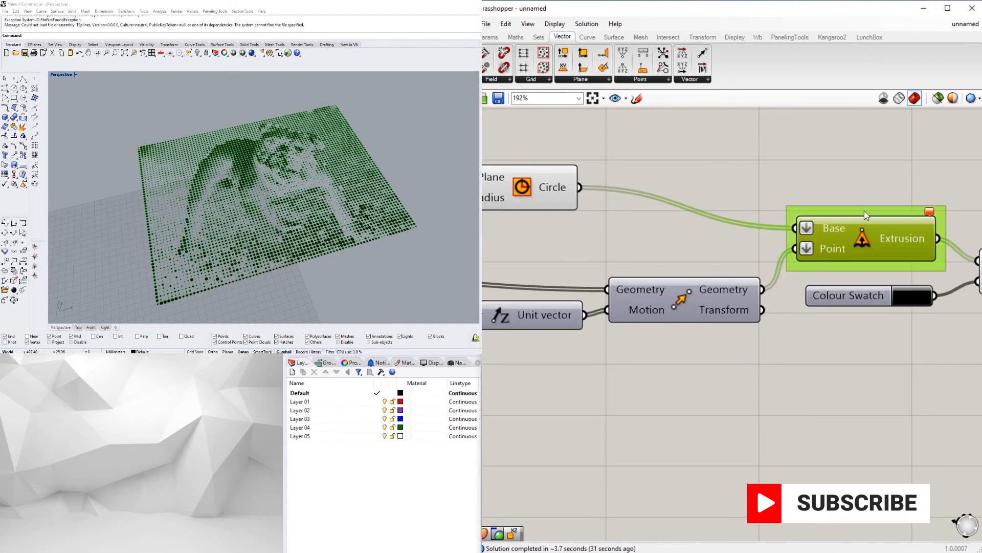
{"action": "right_click", "coordinate": [860, 213]}
{"action": "type", "text": "IT LOOKS RED, BUT STIO"}
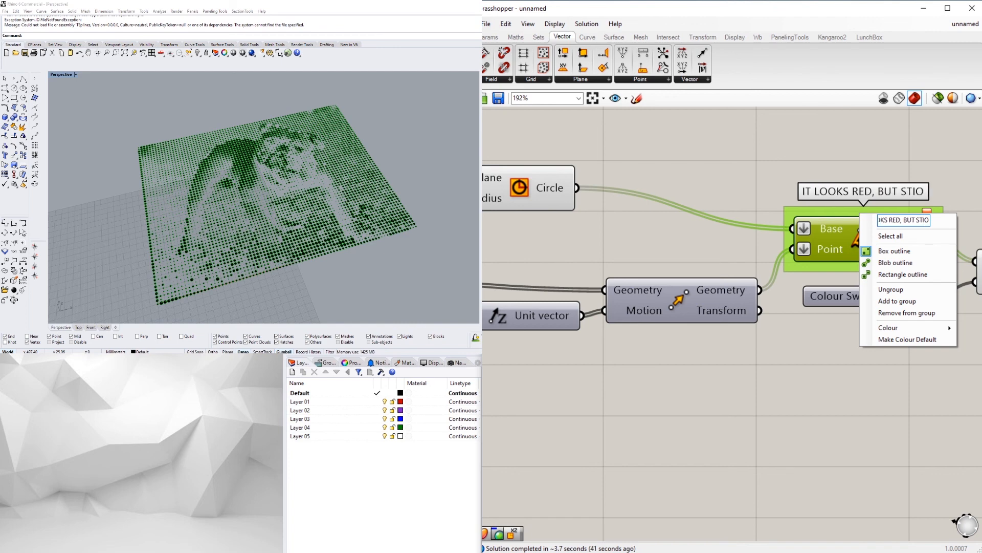
{"action": "key", "text": "BackSpace"}
{"action": "type", "text": "L WORKS"}
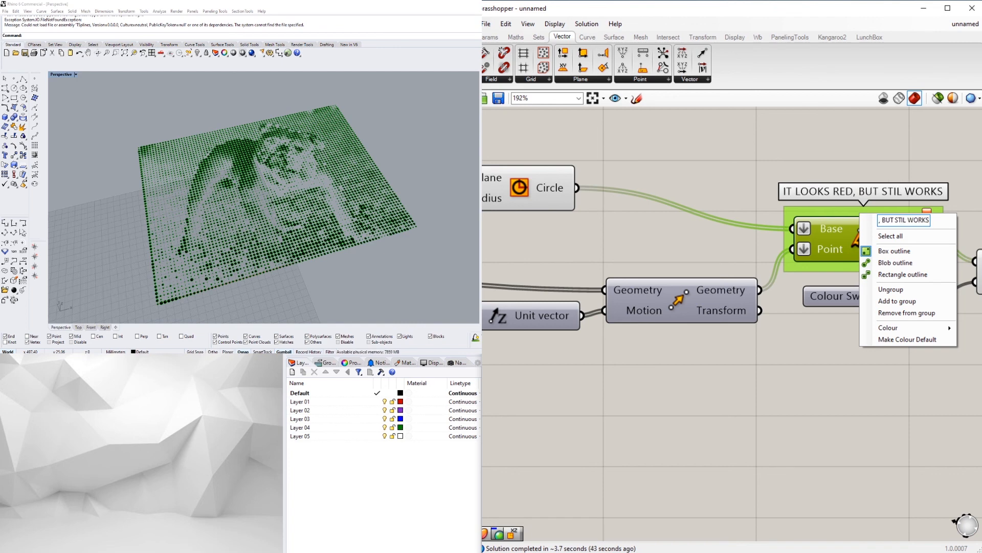
{"action": "type", "text": " ;"}
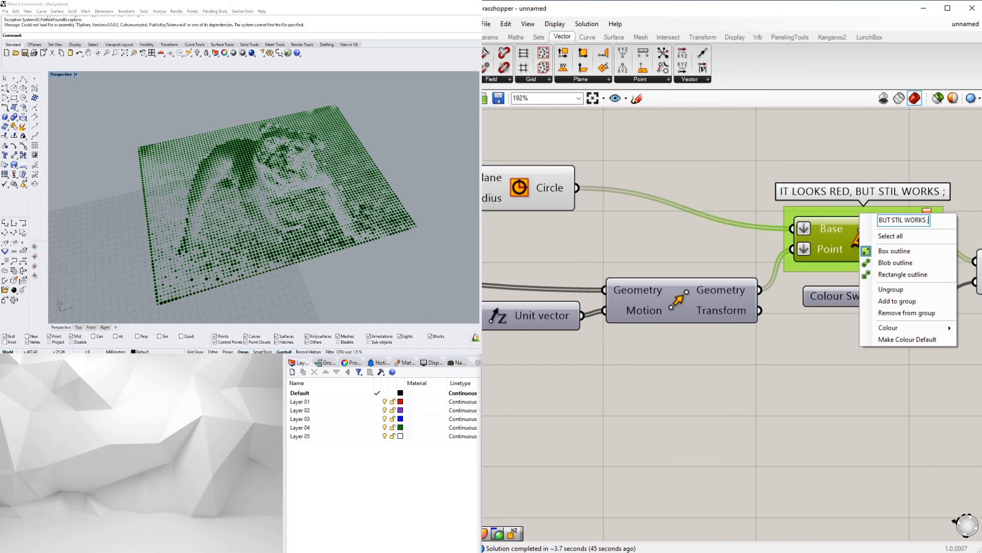
{"action": "left_click", "coordinate": [879, 130]}
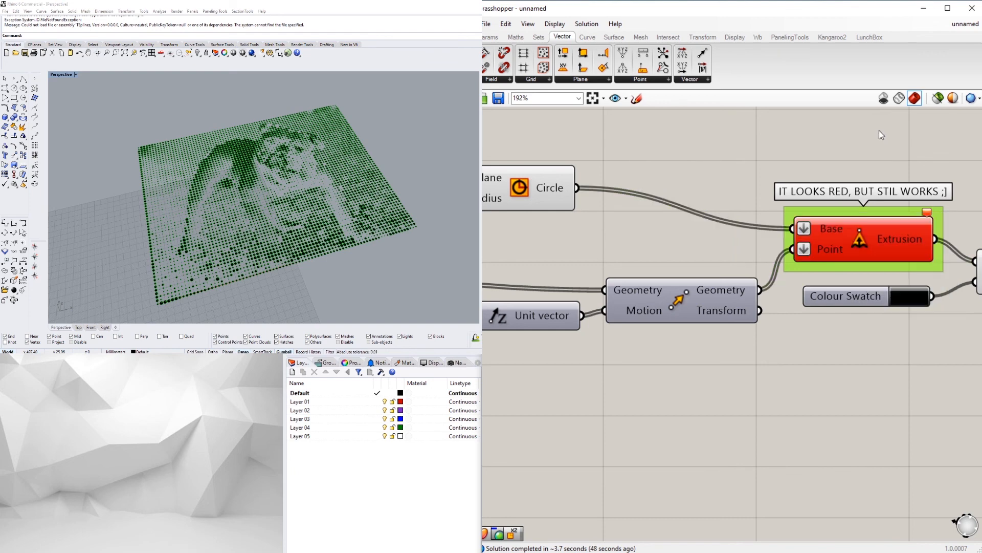
{"action": "scroll", "coordinate": [839, 241], "scroll_direction": "down", "scroll_amount": 9}
{"action": "right_click_drag", "start_coordinate": [809, 294], "coordinate": [856, 292]}
{"action": "scroll", "coordinate": [850, 289], "scroll_direction": "down", "scroll_amount": 1}
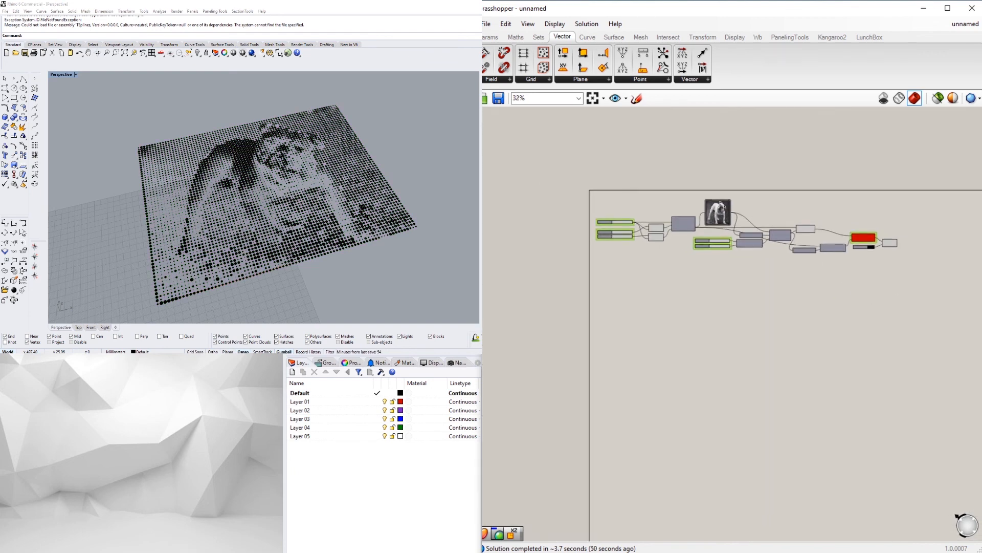